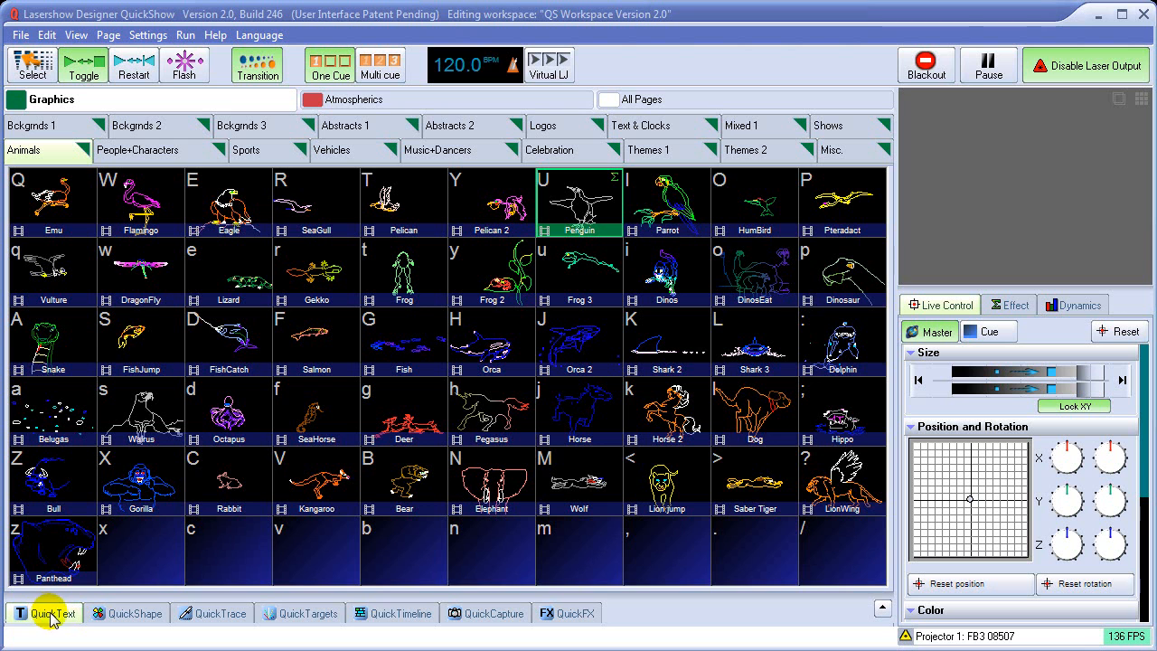
# Open QuickText and replace its text with a person's first name followed by "is great".
pyautogui.click(52, 615)
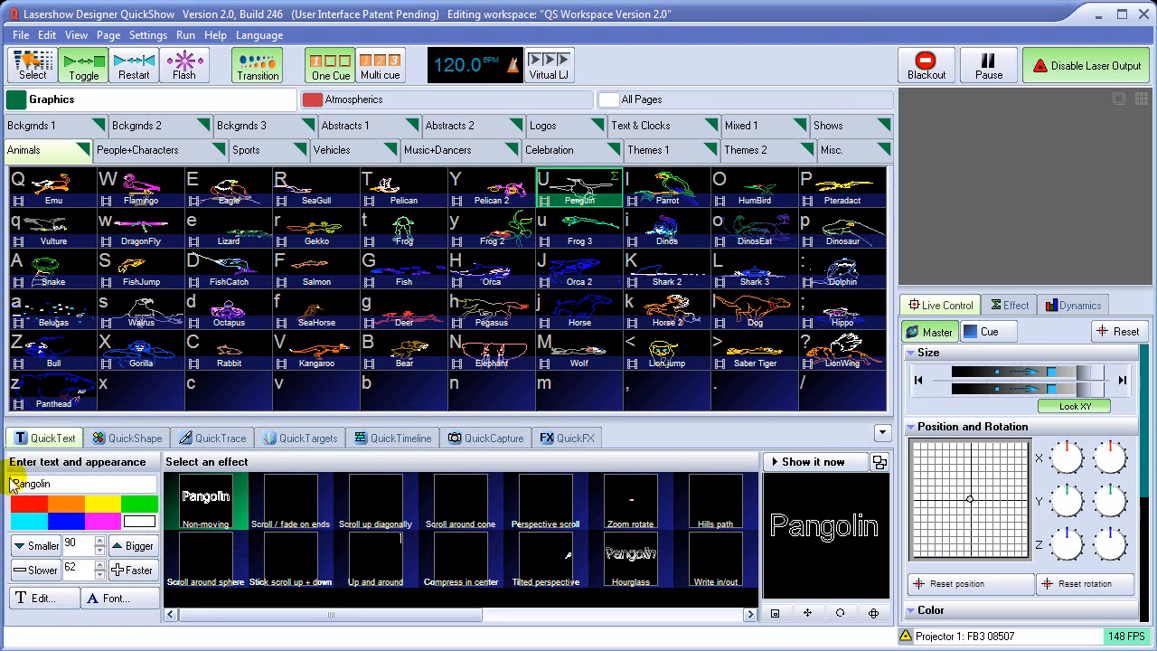
pyautogui.click(74, 482)
pyautogui.doubleClick(75, 482)
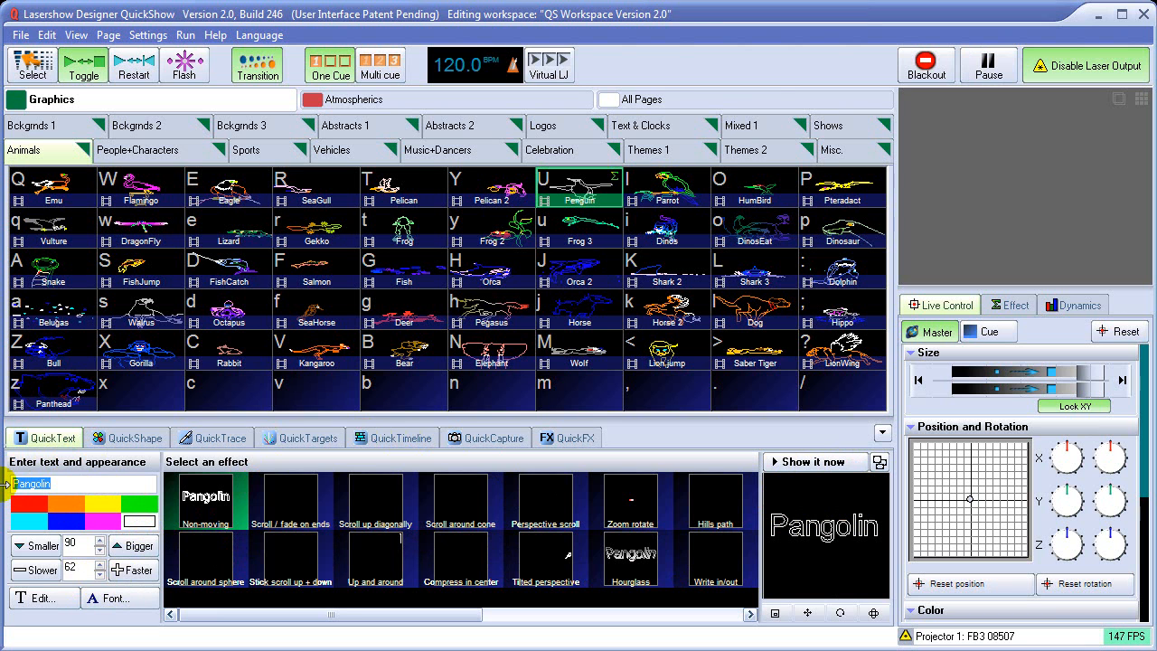
pyautogui.write('Bill')
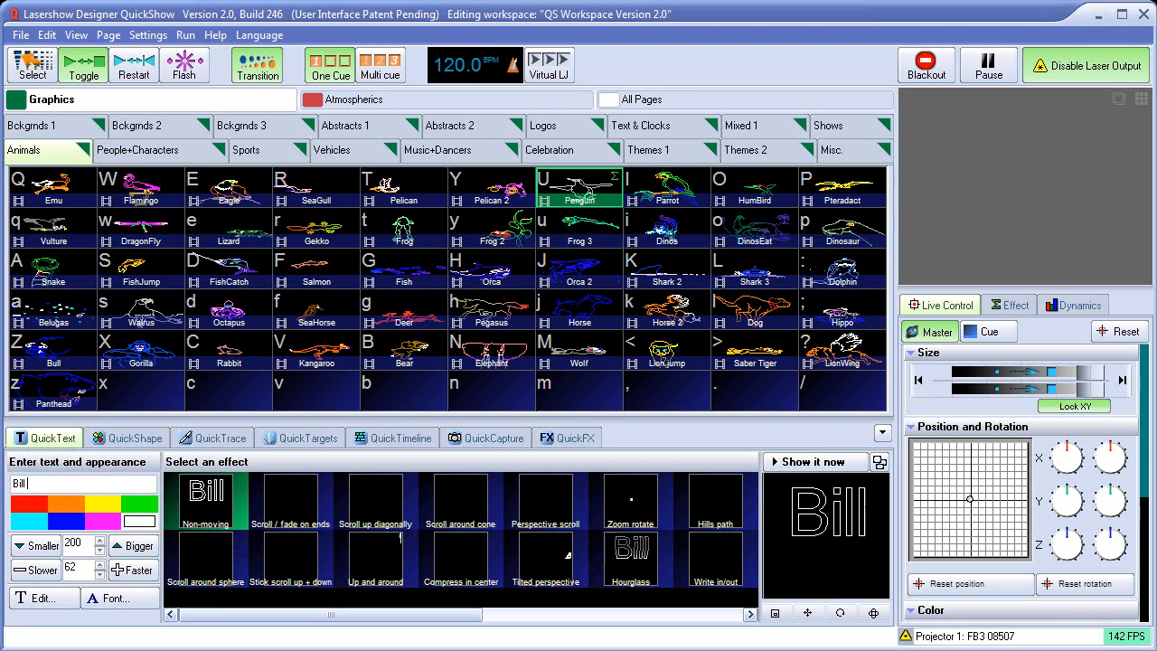
pyautogui.write(' is great')
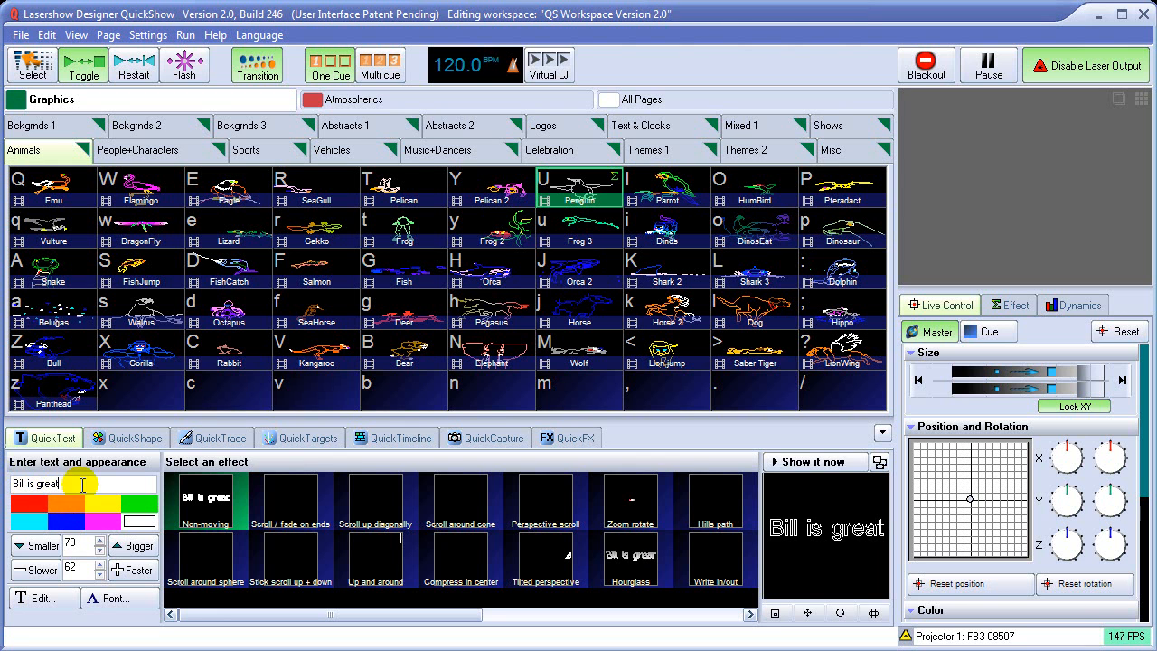
# Try red and orange on the text and leave it coloured yellow.
pyautogui.click(36, 512)
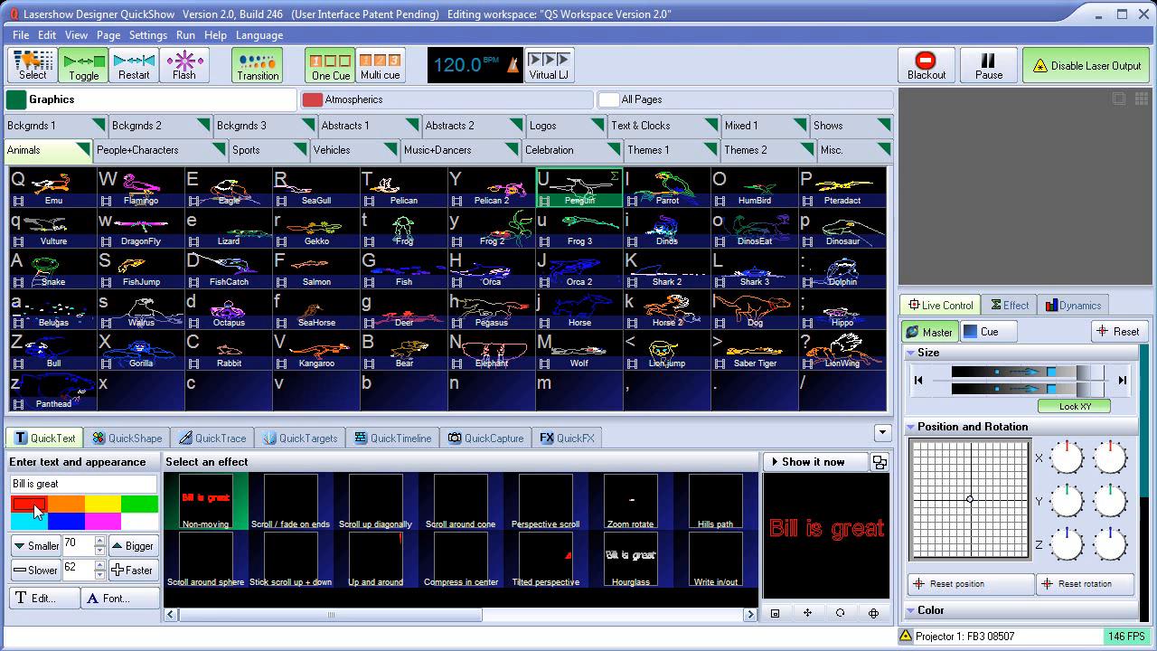
pyautogui.click(71, 512)
pyautogui.click(102, 503)
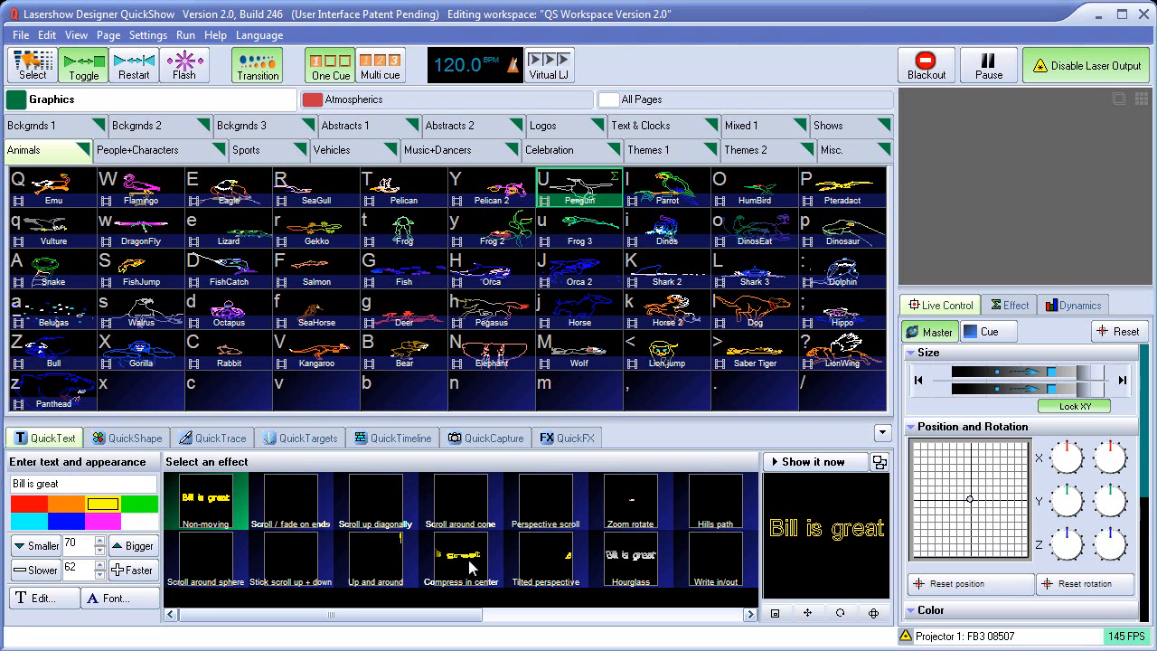
# Apply the Perspective scroll effect to the text and enlarge the text to size 164.
pyautogui.click(547, 509)
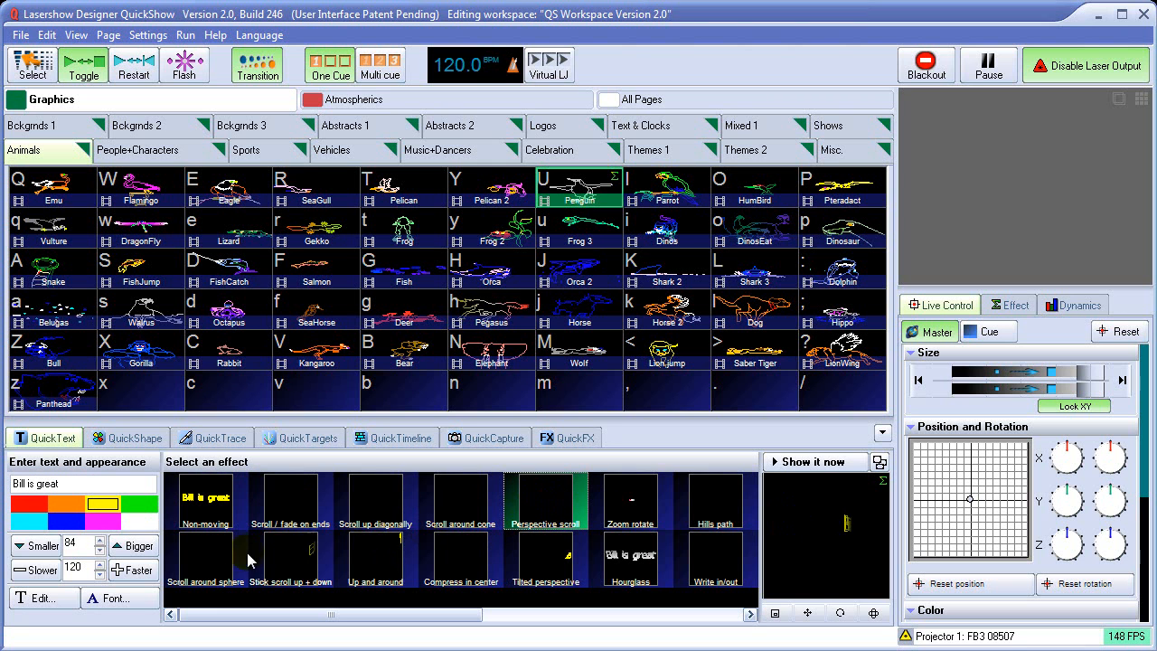
pyautogui.click(140, 545)
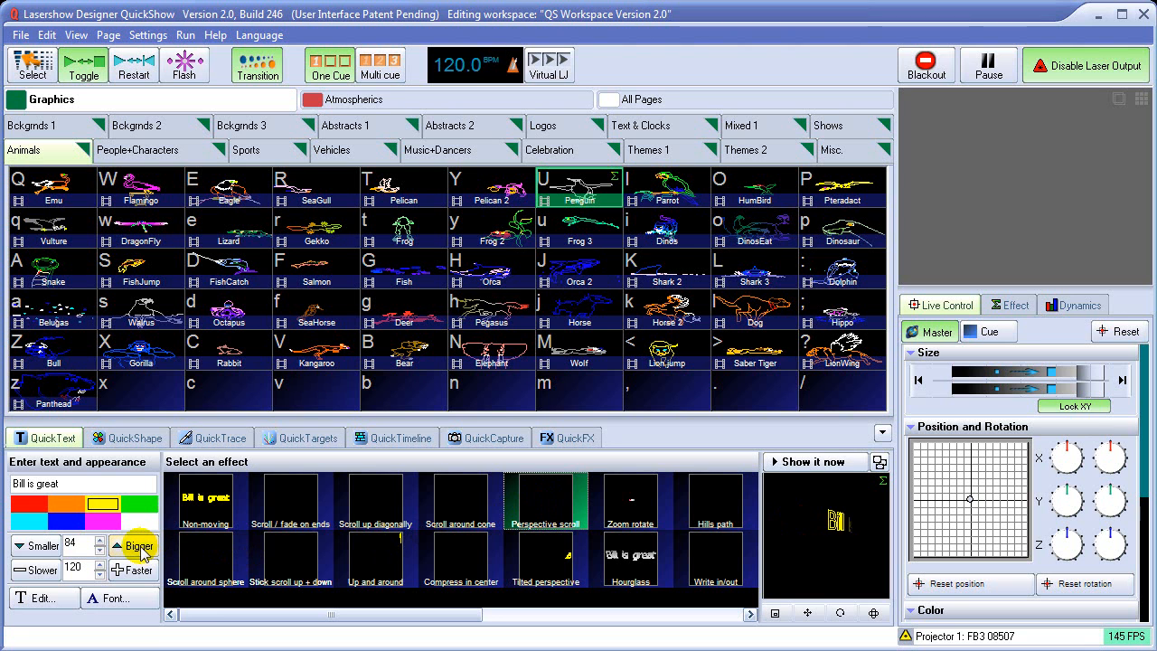
pyautogui.click(140, 546)
pyautogui.click(140, 546)
pyautogui.click(140, 548)
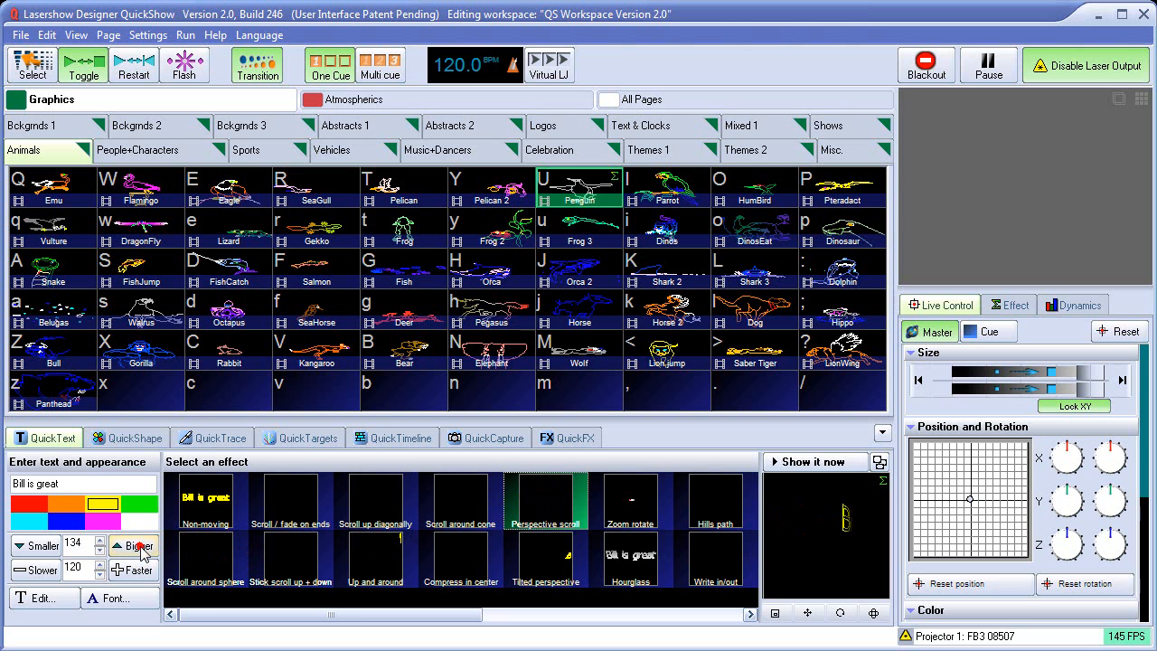
pyautogui.click(140, 548)
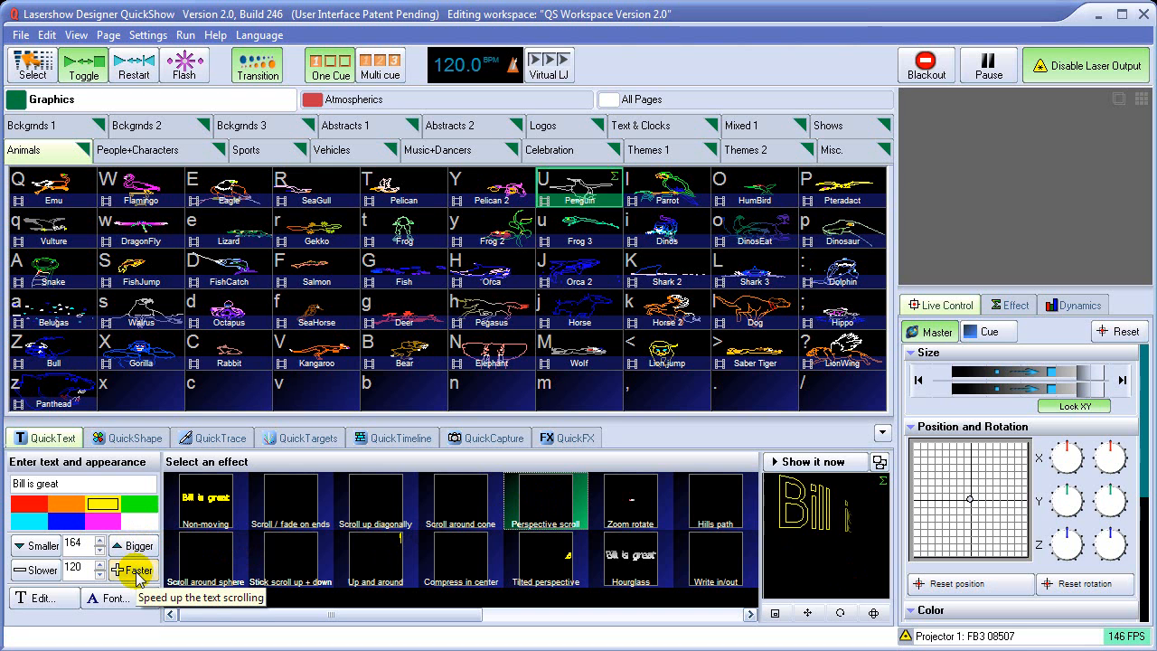
# Increase the scrolling speed of the text to 200.
pyautogui.click(138, 574)
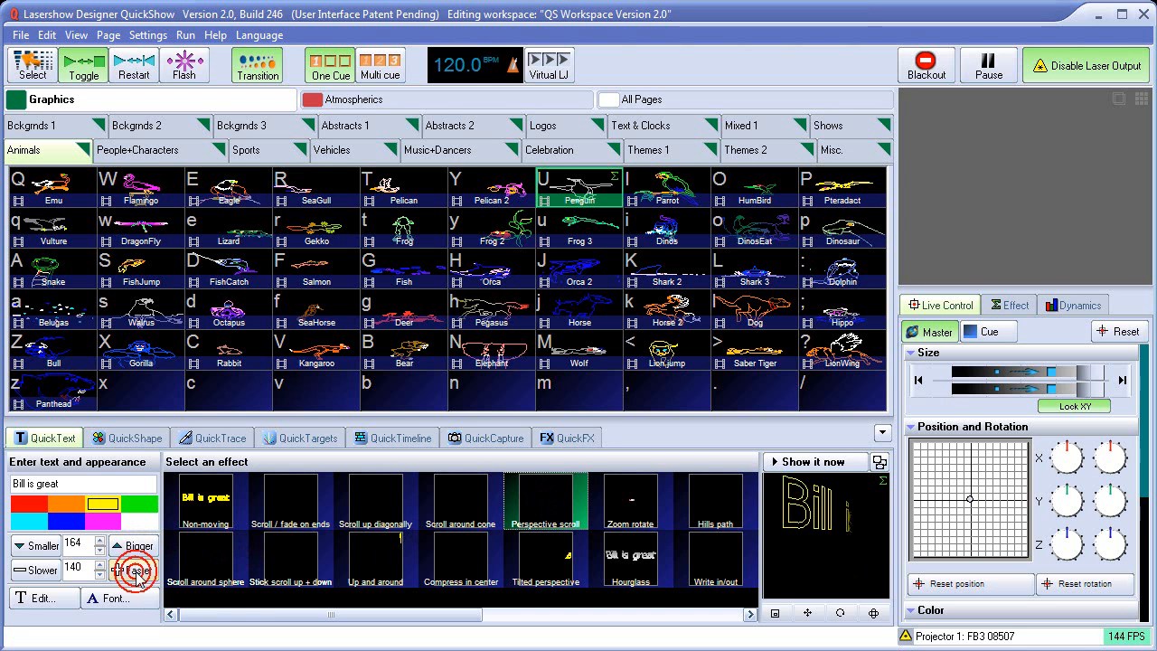
pyautogui.click(137, 574)
pyautogui.click(138, 575)
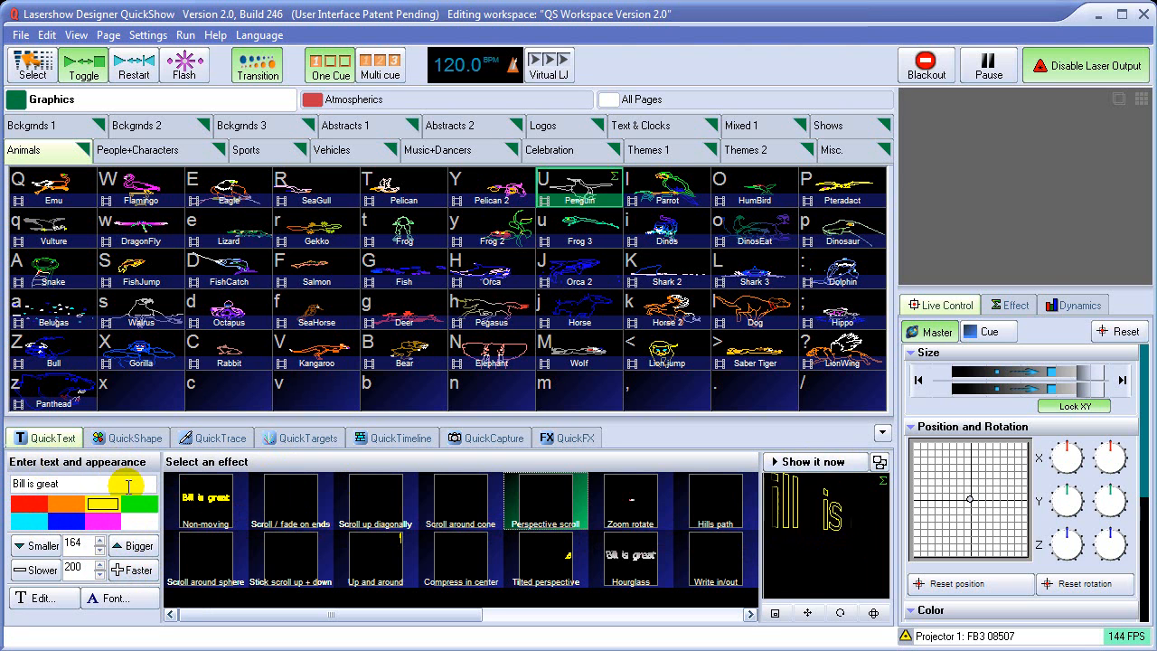
# Output the text live in orange with the Scroll around cone effect.
pyautogui.click(71, 504)
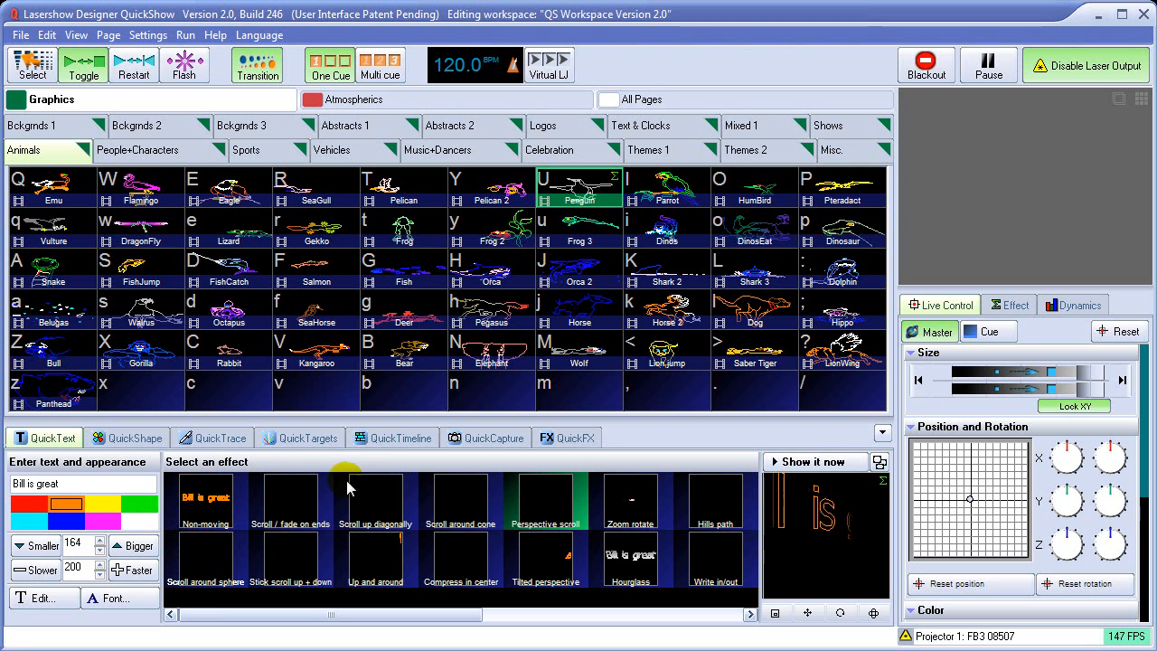
pyautogui.click(459, 511)
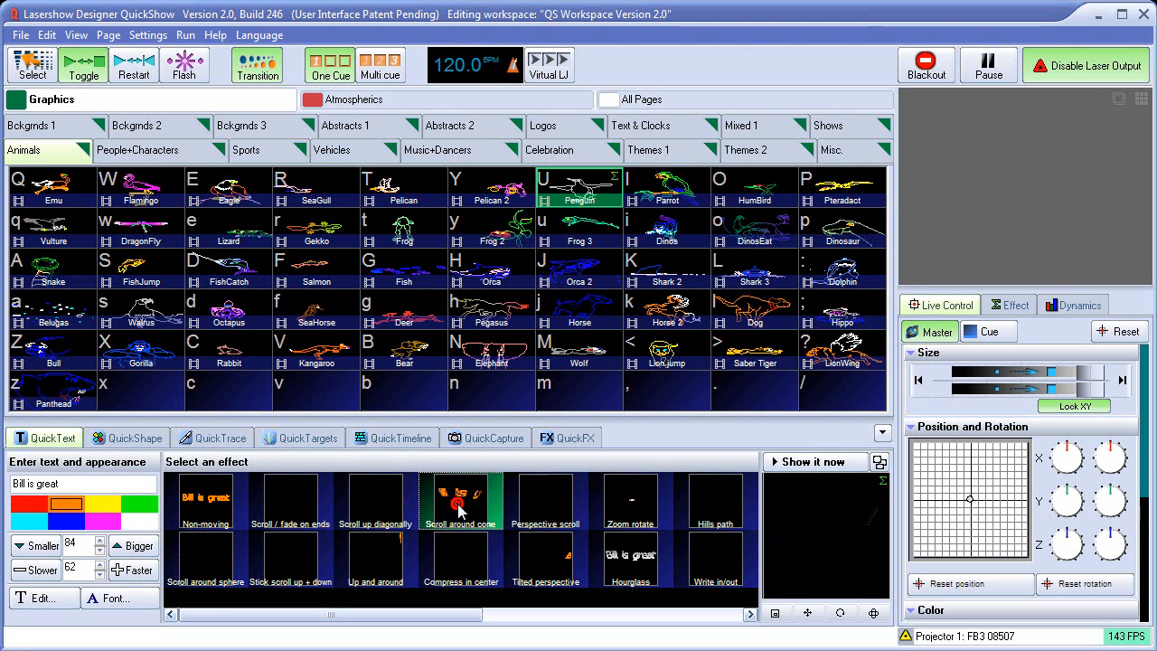
pyautogui.click(806, 462)
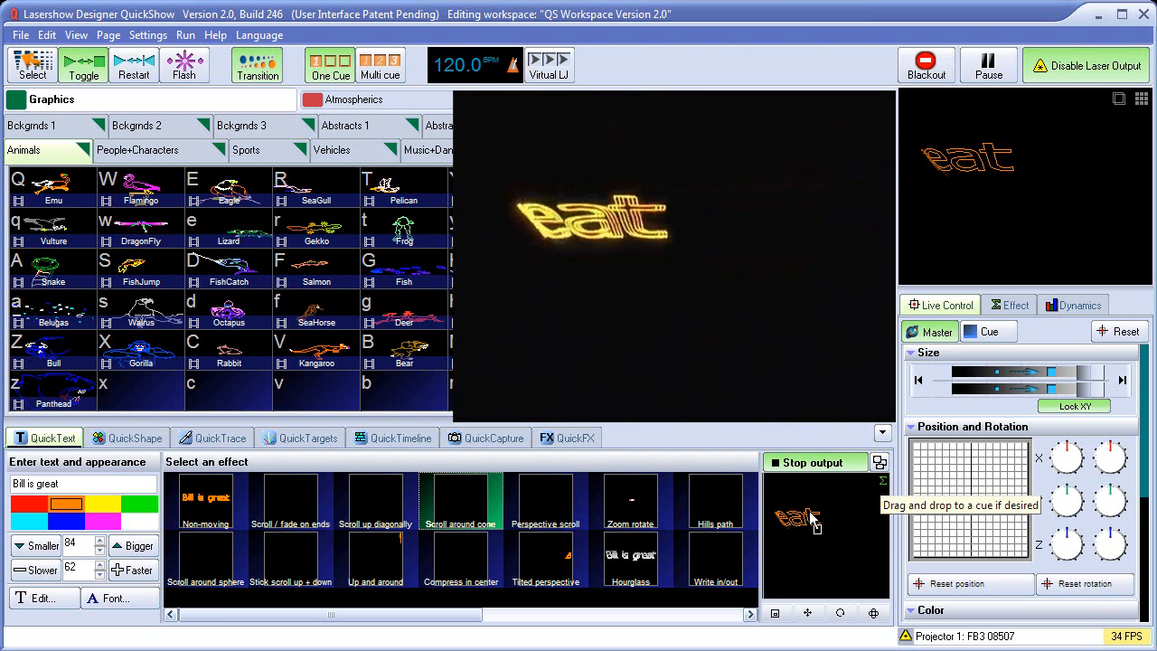
pyautogui.click(714, 499)
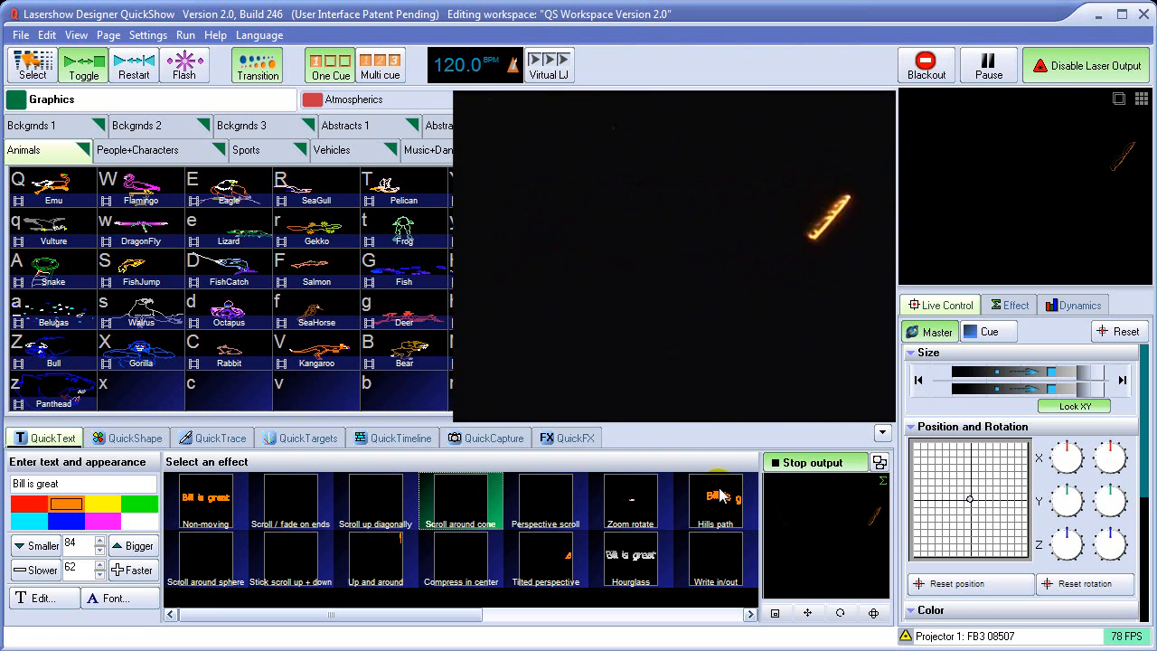
pyautogui.click(829, 465)
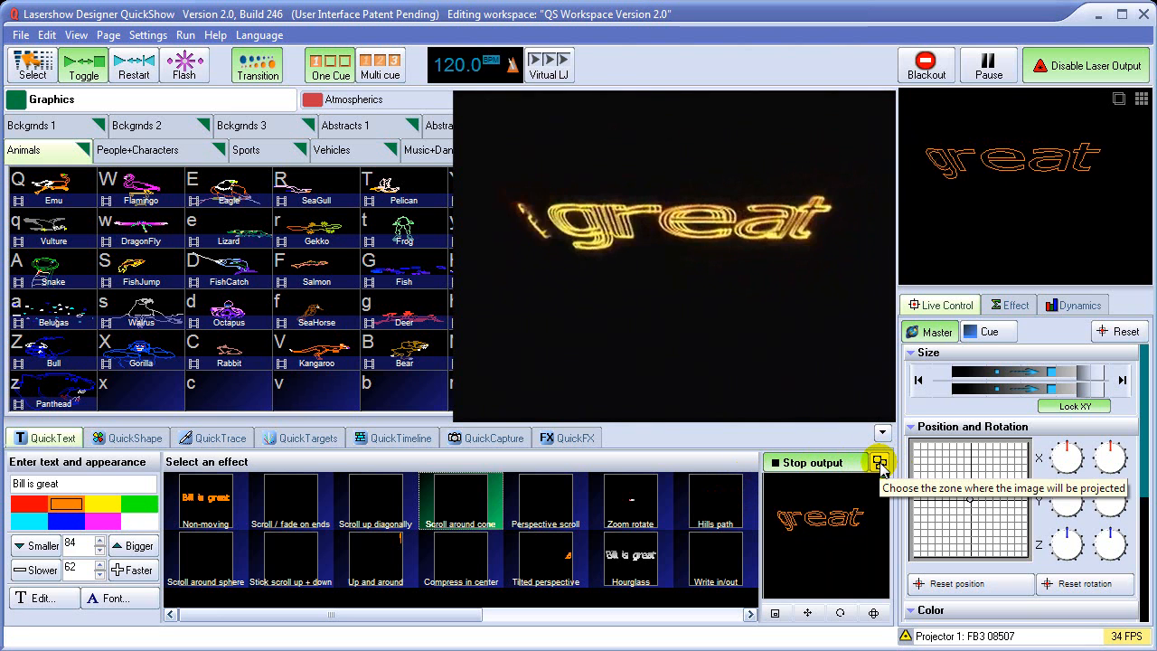
# Examine the projection zone settings for Zone 5: Secondary Graphics and Zone 6: Alternate graphics.
pyautogui.click(148, 34)
pyautogui.click(161, 96)
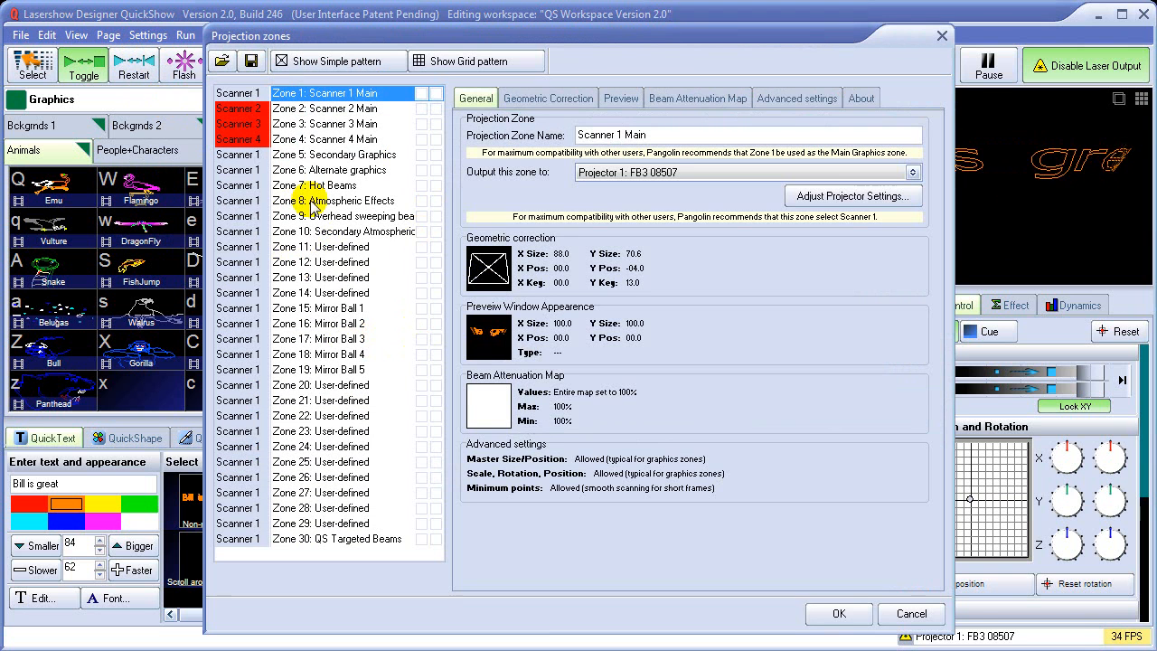
pyautogui.click(309, 154)
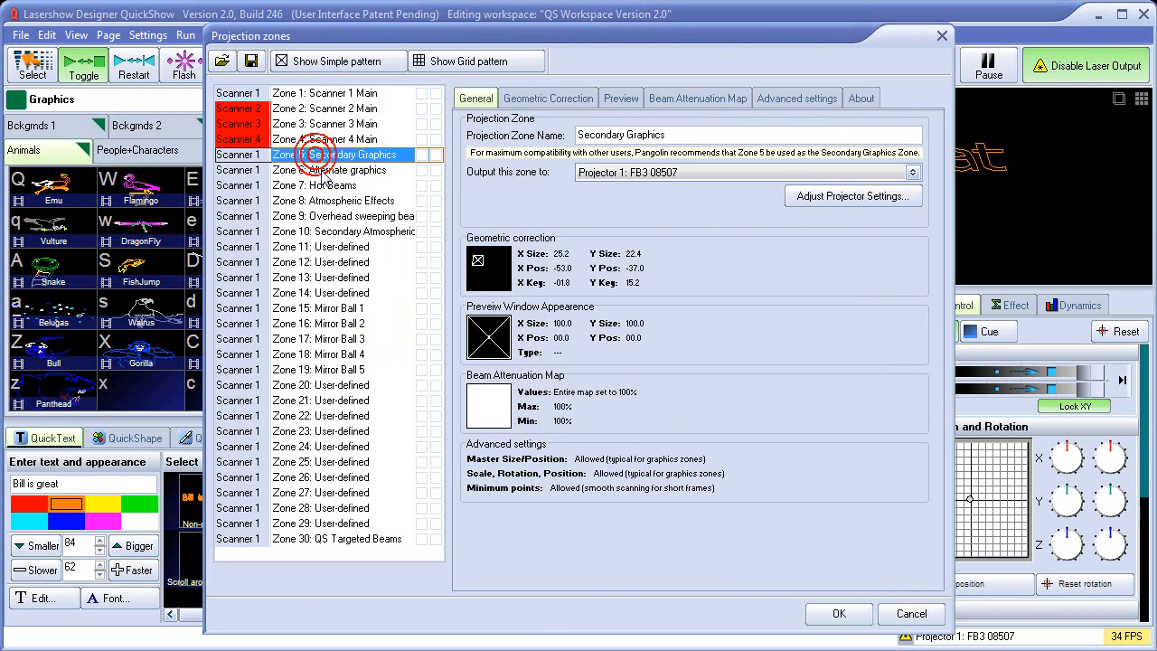
pyautogui.click(320, 170)
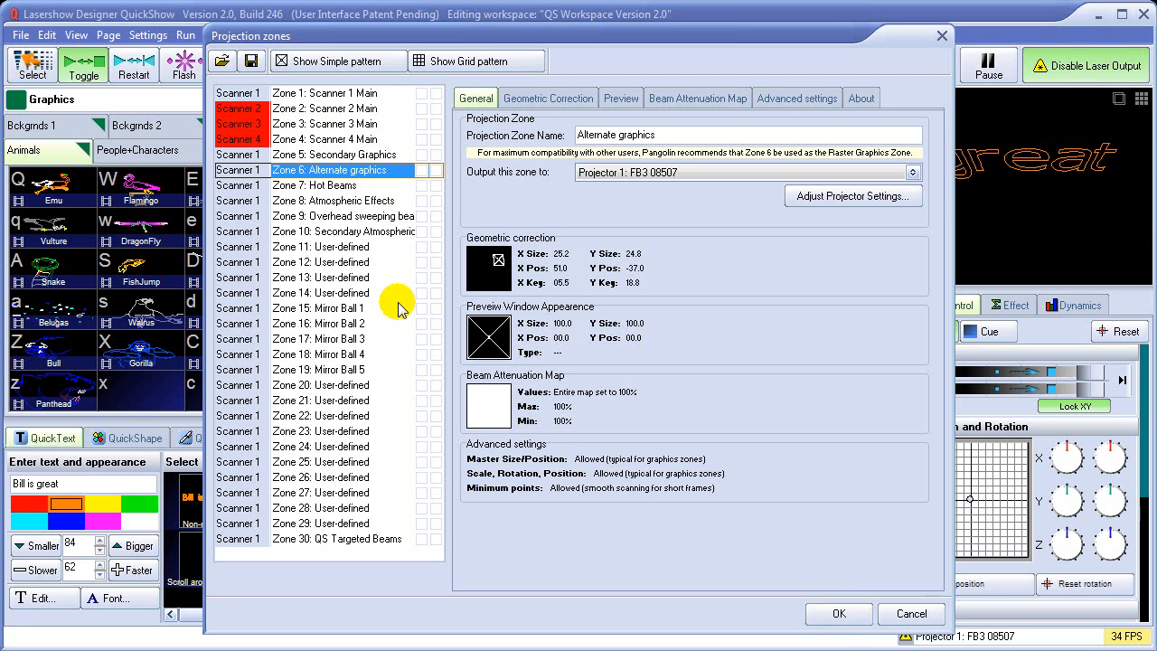
pyautogui.click(839, 614)
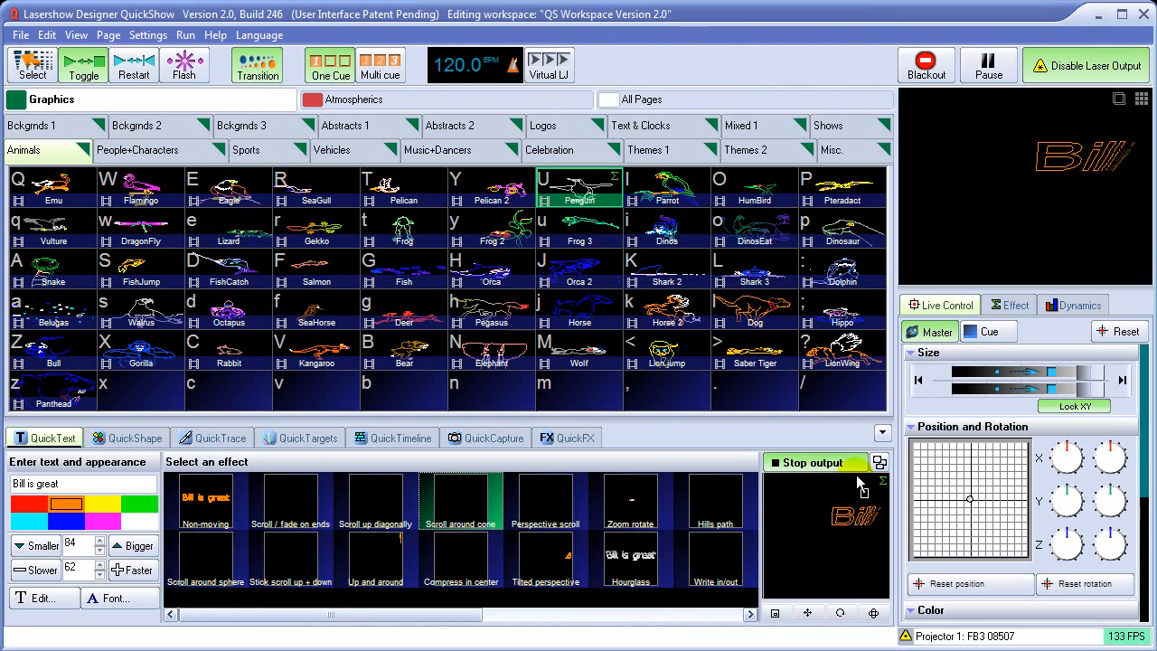
# Route the text output to Zone 5: Secondary Graphics, to Zone 8: Atmospheric Effects, and back to Zone 1: Scanner 1 Main.
pyautogui.click(880, 463)
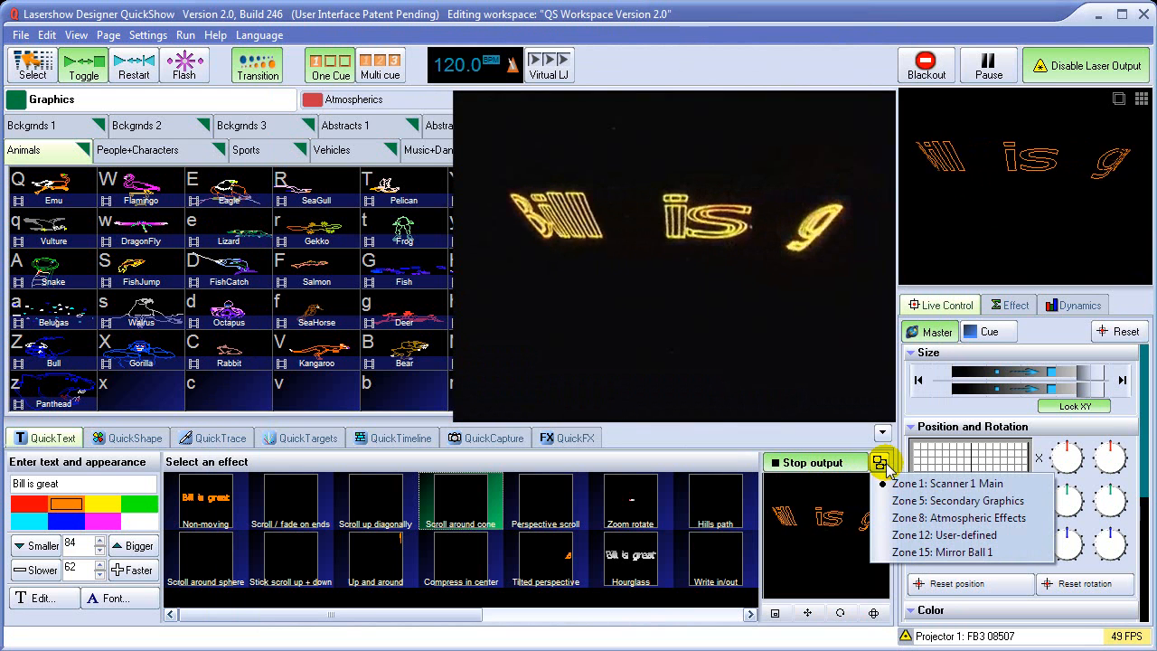
pyautogui.click(931, 501)
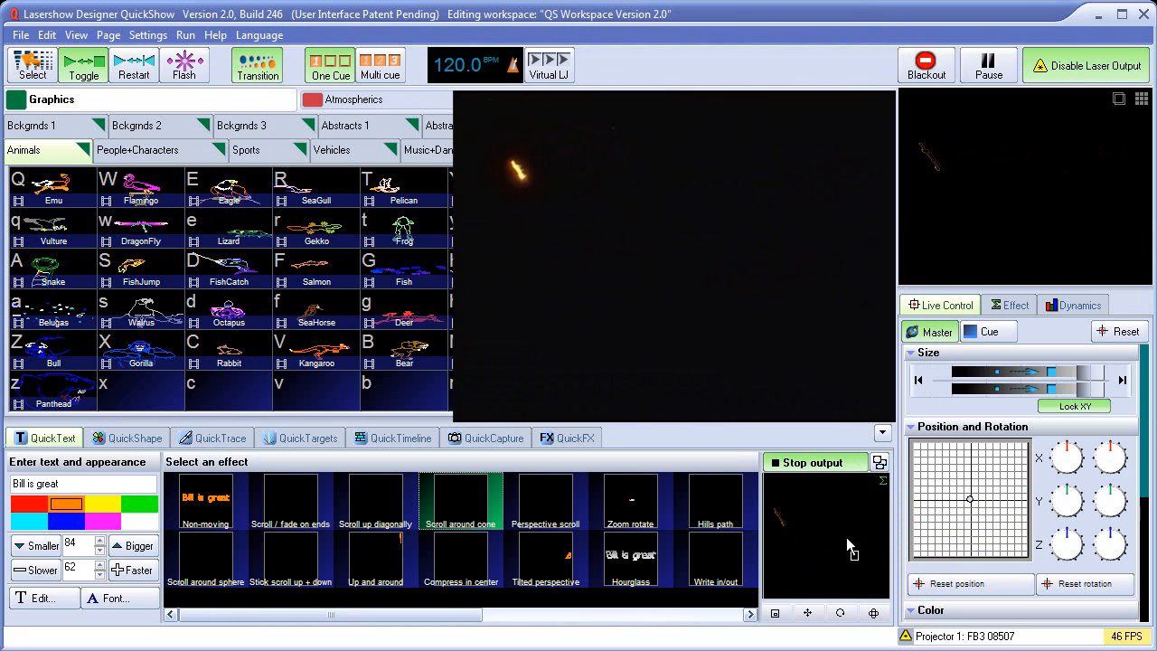
pyautogui.click(880, 463)
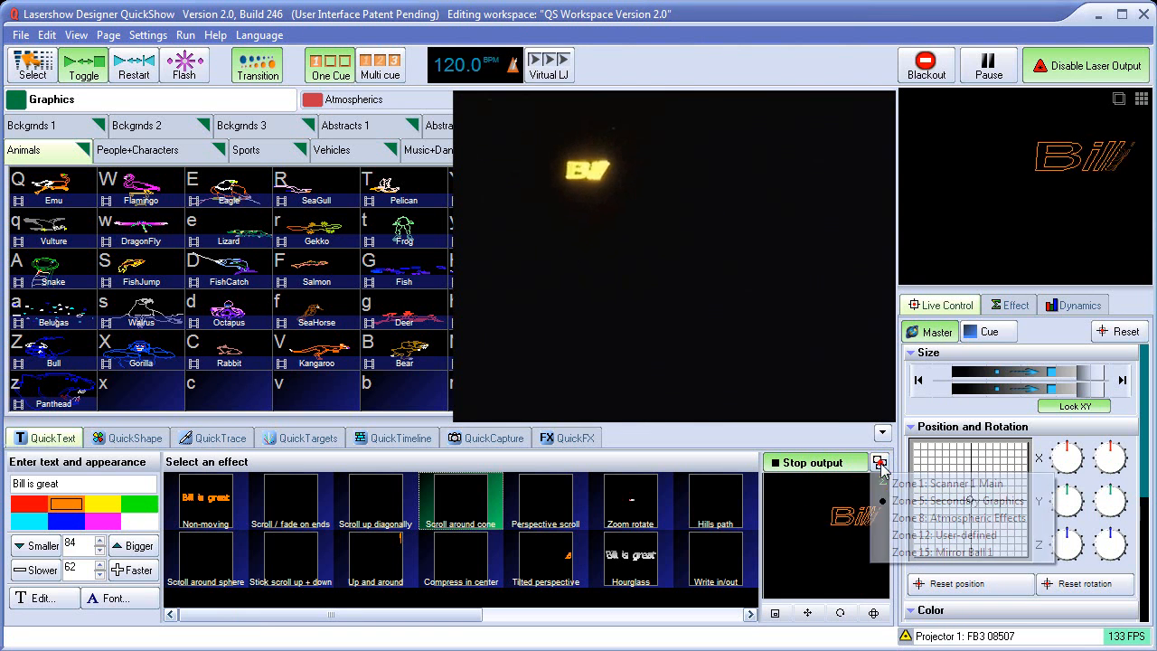
pyautogui.click(927, 527)
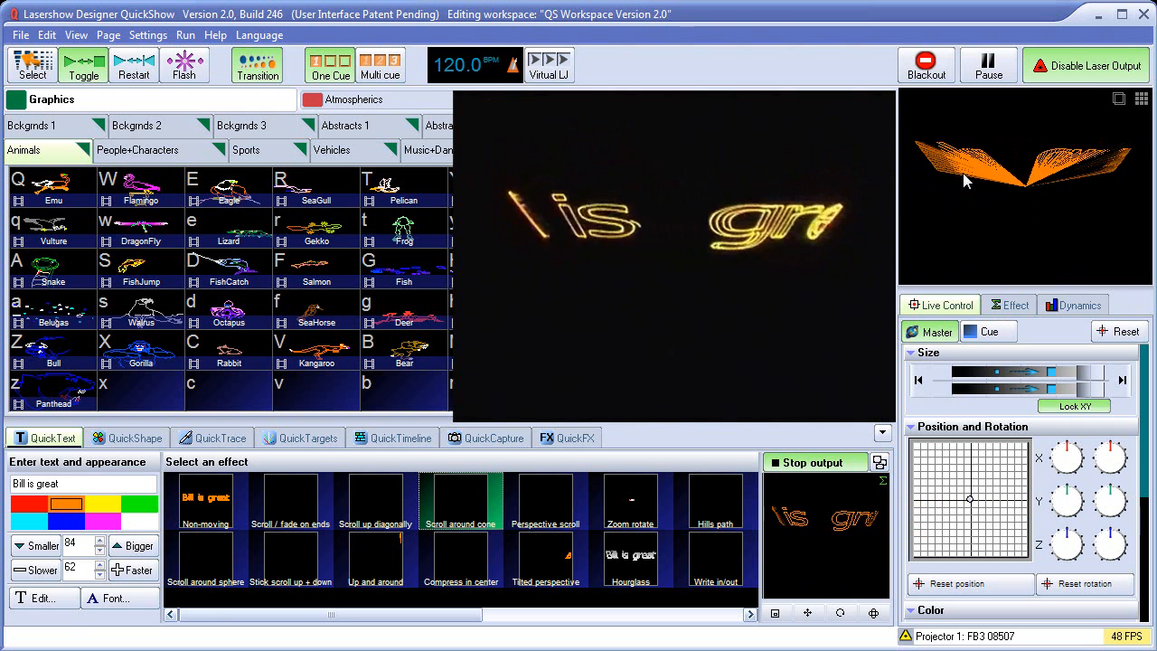
pyautogui.click(878, 461)
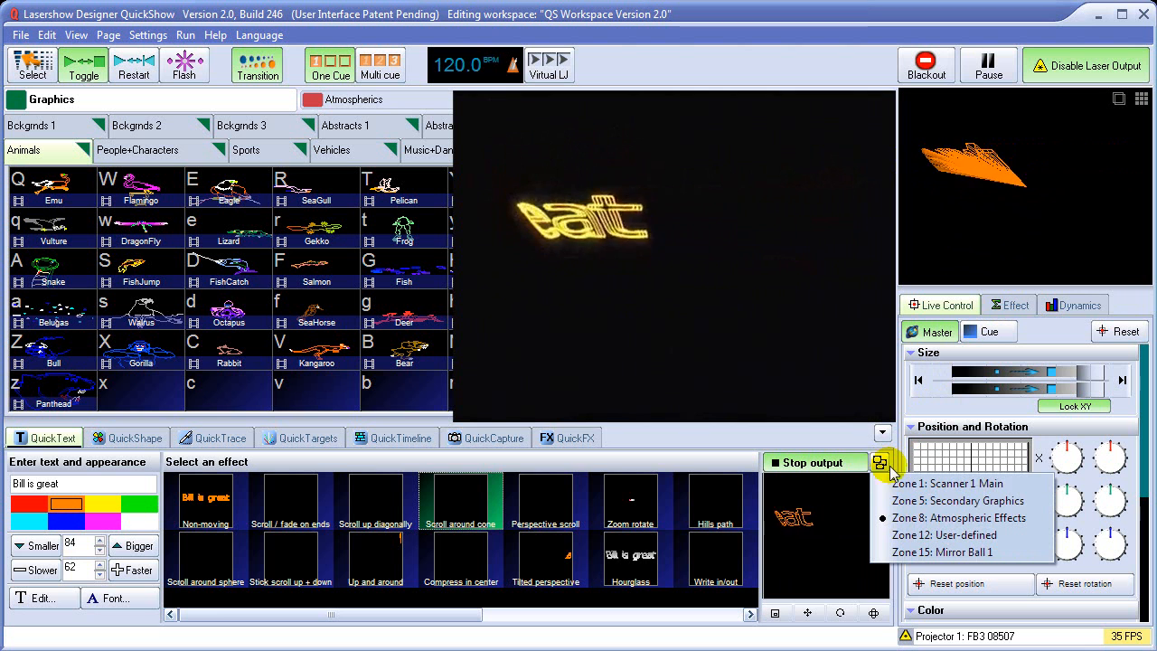
pyautogui.click(958, 486)
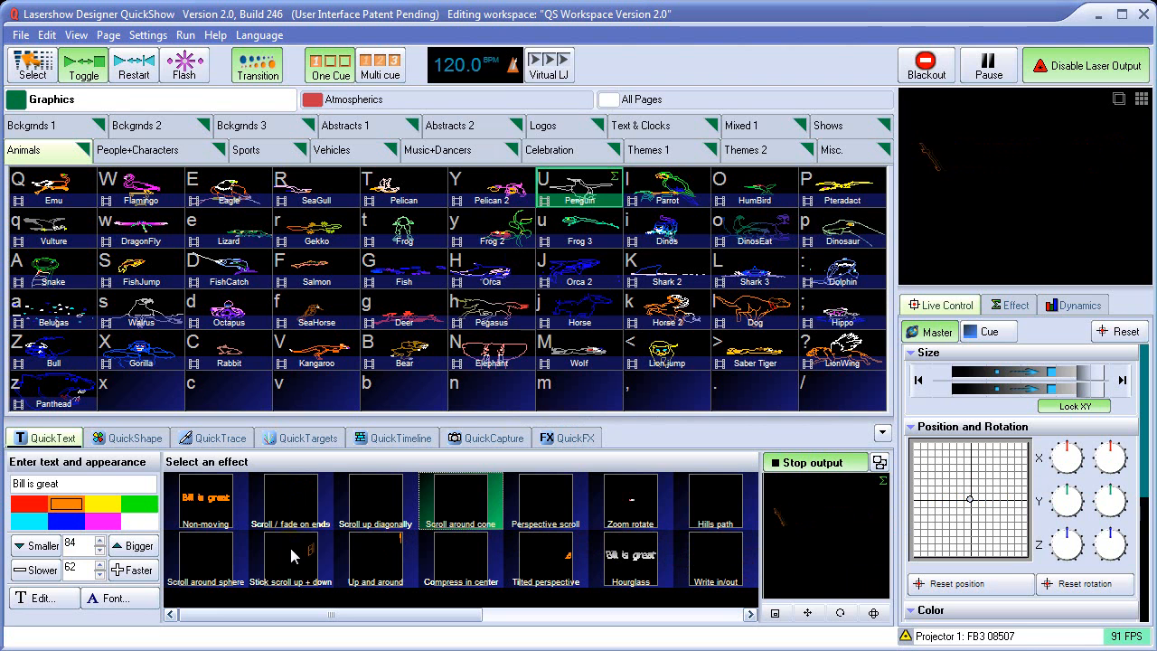
# Recolour the text magenta and view the actions available for the Scroll around cone effect.
pyautogui.click(103, 521)
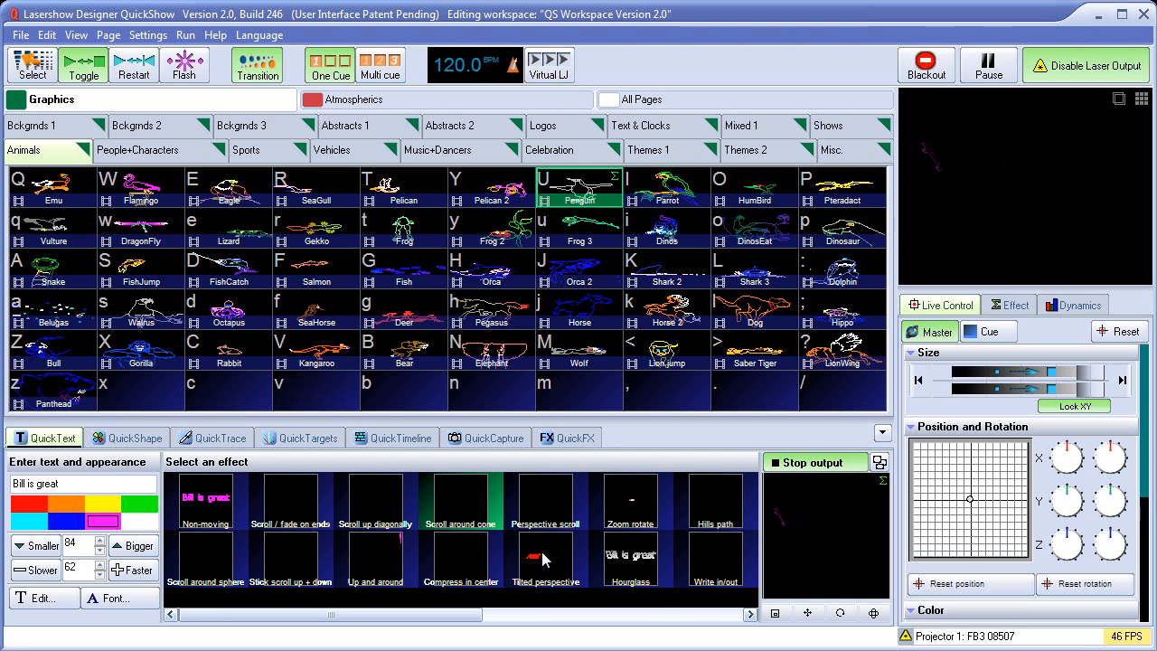
pyautogui.rightClick(467, 509)
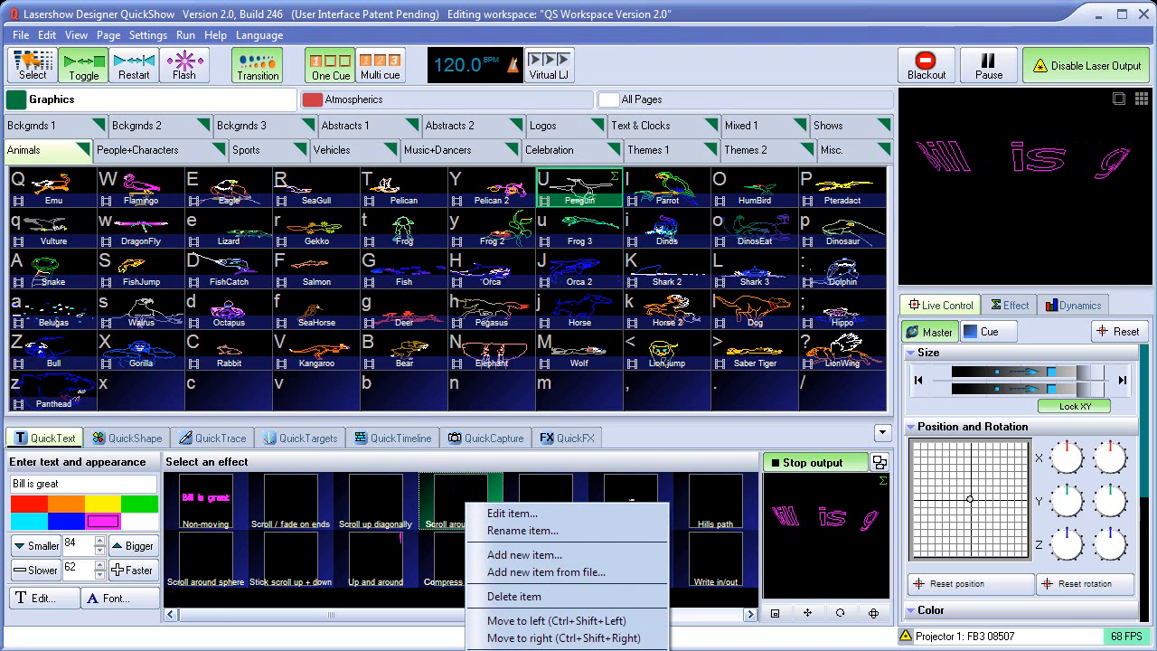
pyautogui.click(500, 493)
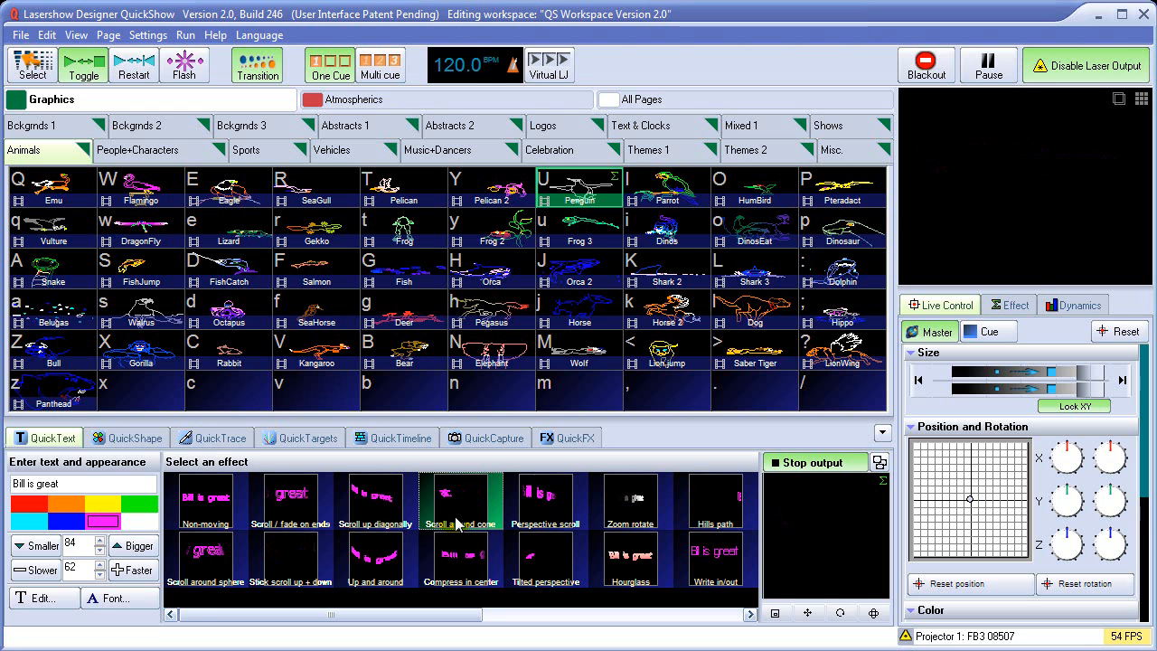
# Browse the remaining text effects and try Stick Font letter zoom and Letters up on the live text.
pyautogui.click(590, 618)
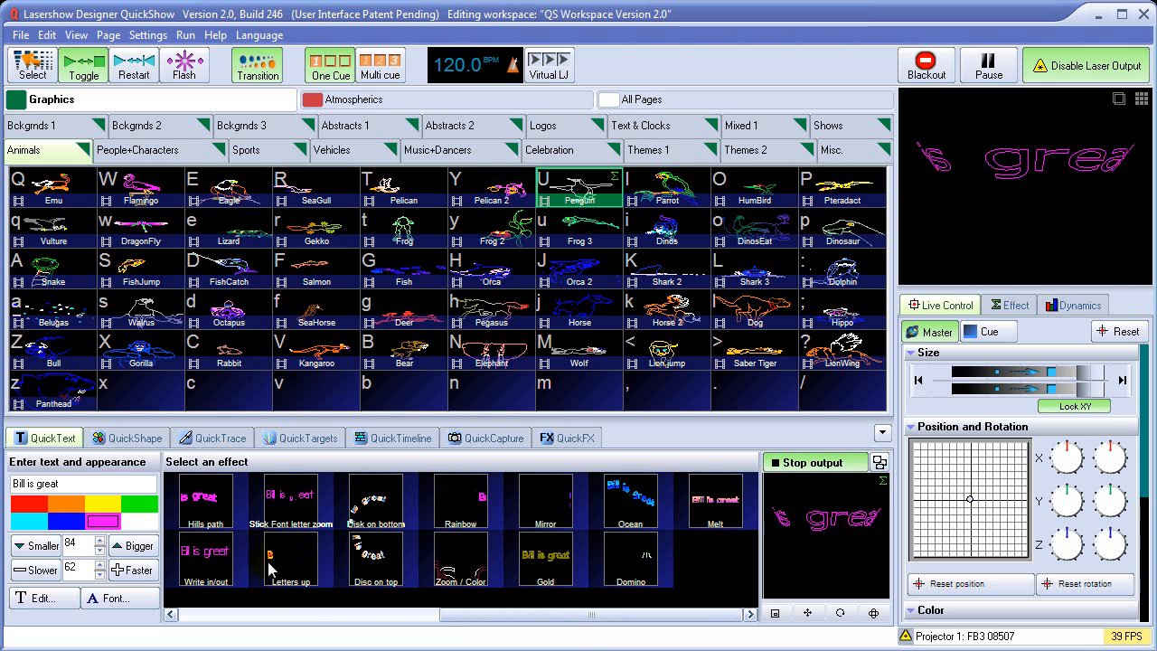
pyautogui.moveTo(581, 614); pyautogui.dragTo(206, 620)
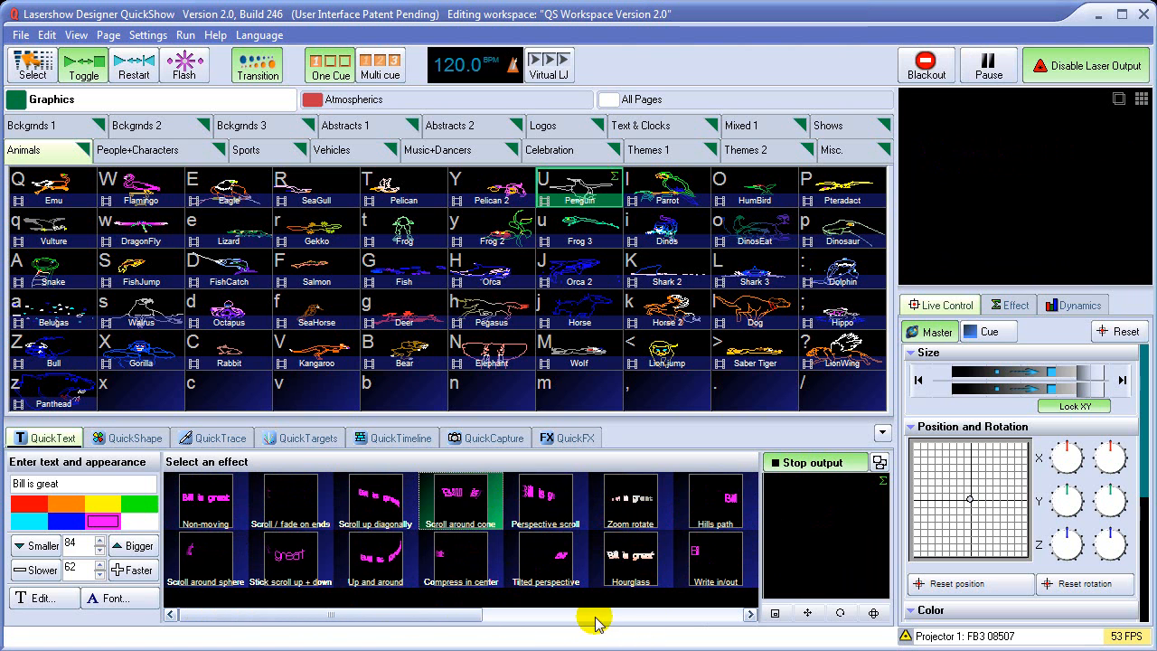
pyautogui.click(695, 614)
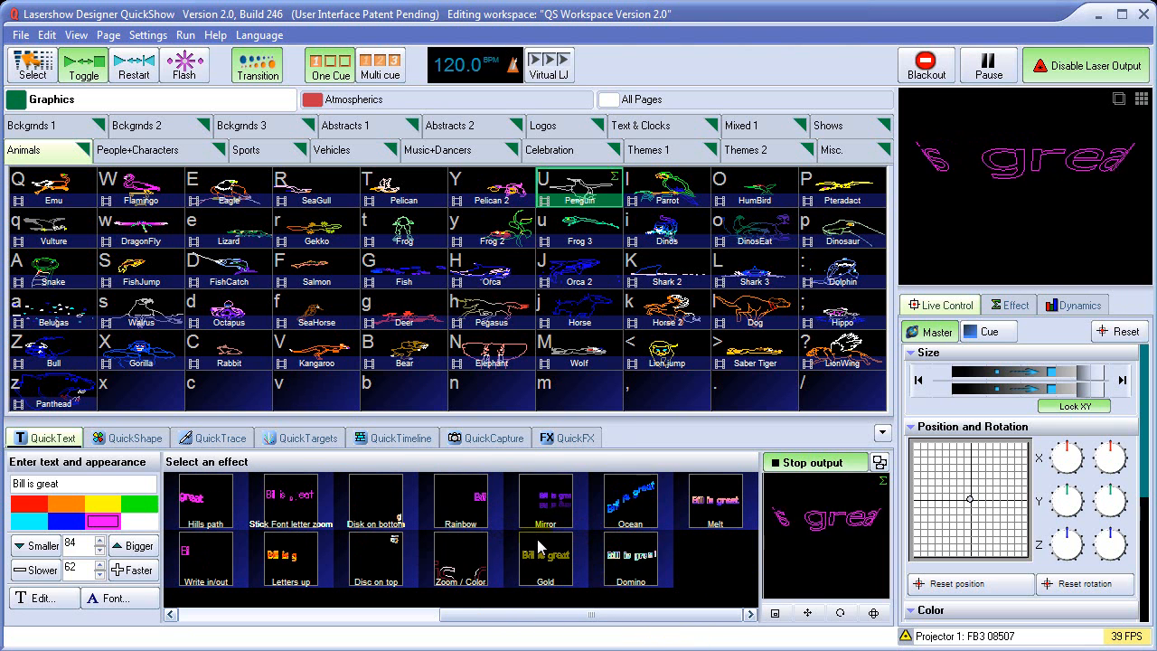
pyautogui.click(297, 507)
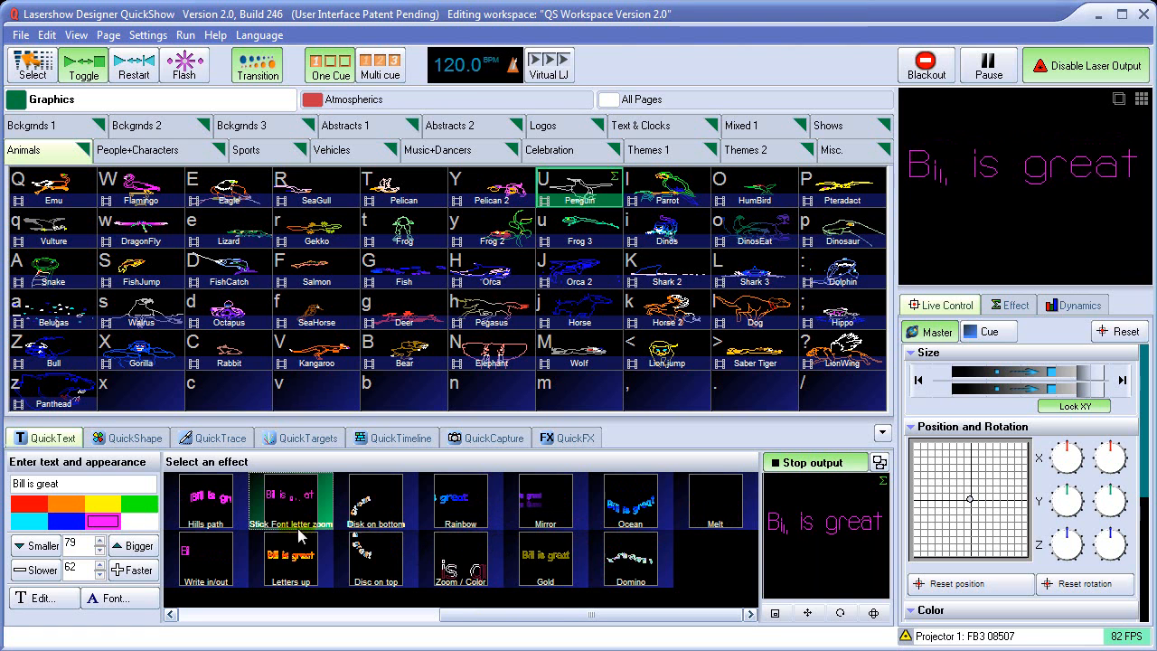
pyautogui.click(304, 570)
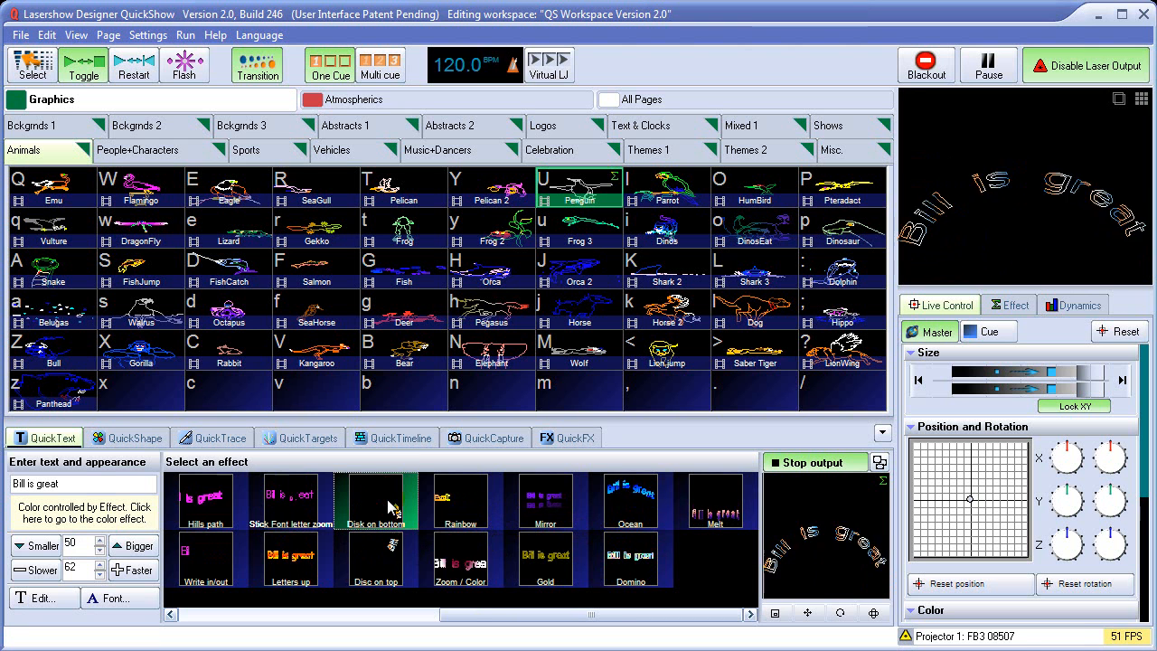
# Apply the Hills path effect and recolour the live text yellow, orange and finally blue.
pyautogui.click(201, 508)
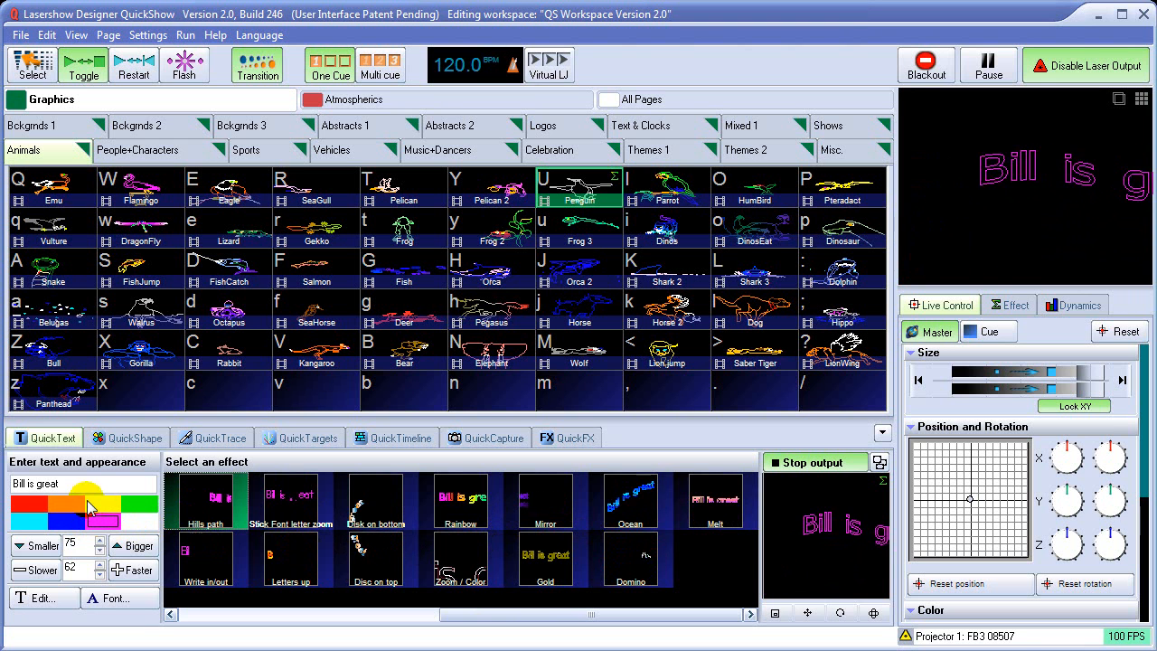
pyautogui.click(99, 504)
pyautogui.click(67, 504)
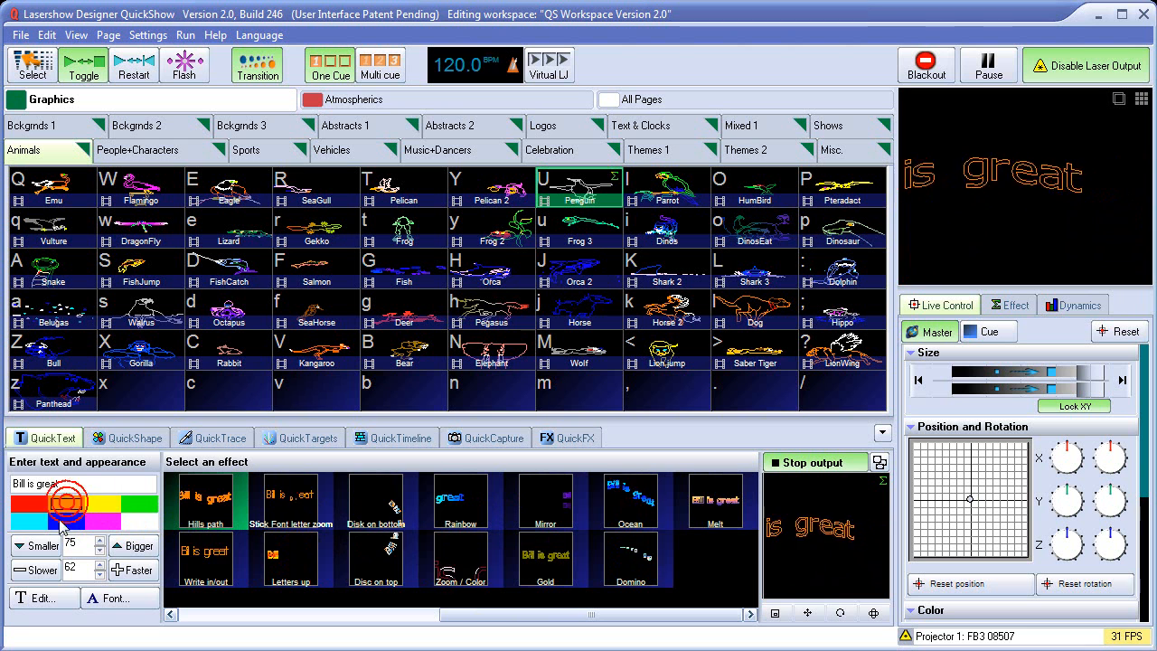
pyautogui.click(65, 525)
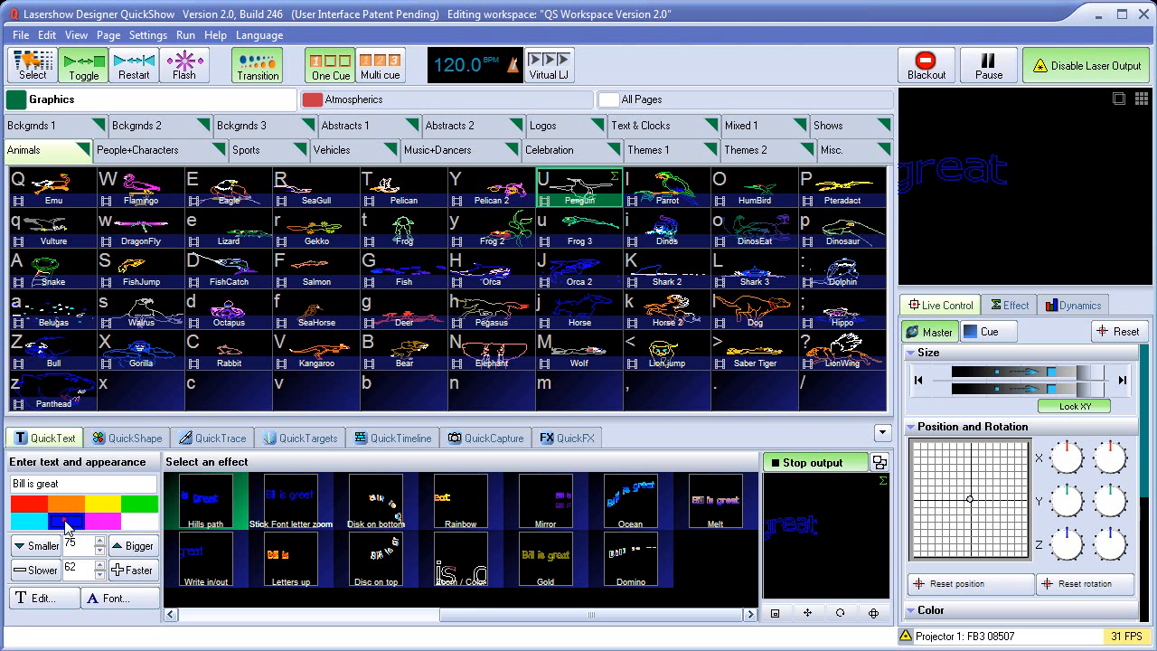
# Try the Disk on bottom, Rainbow and Zoom / Color effects on the live text.
pyautogui.click(379, 511)
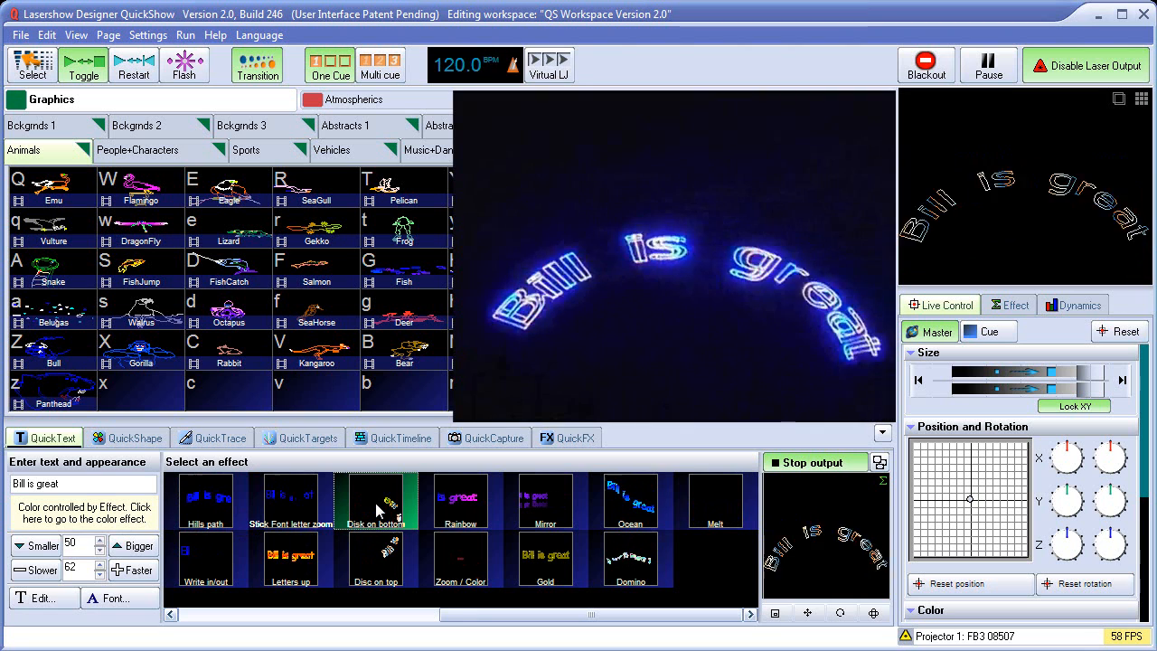
pyautogui.click(462, 504)
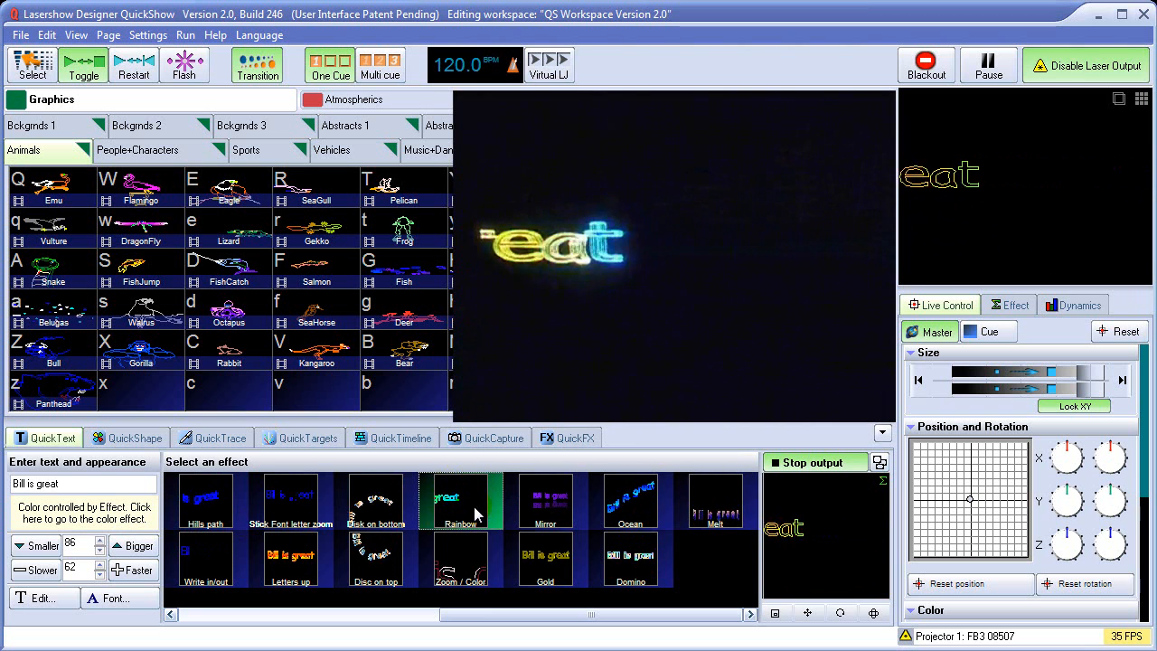
pyautogui.click(469, 562)
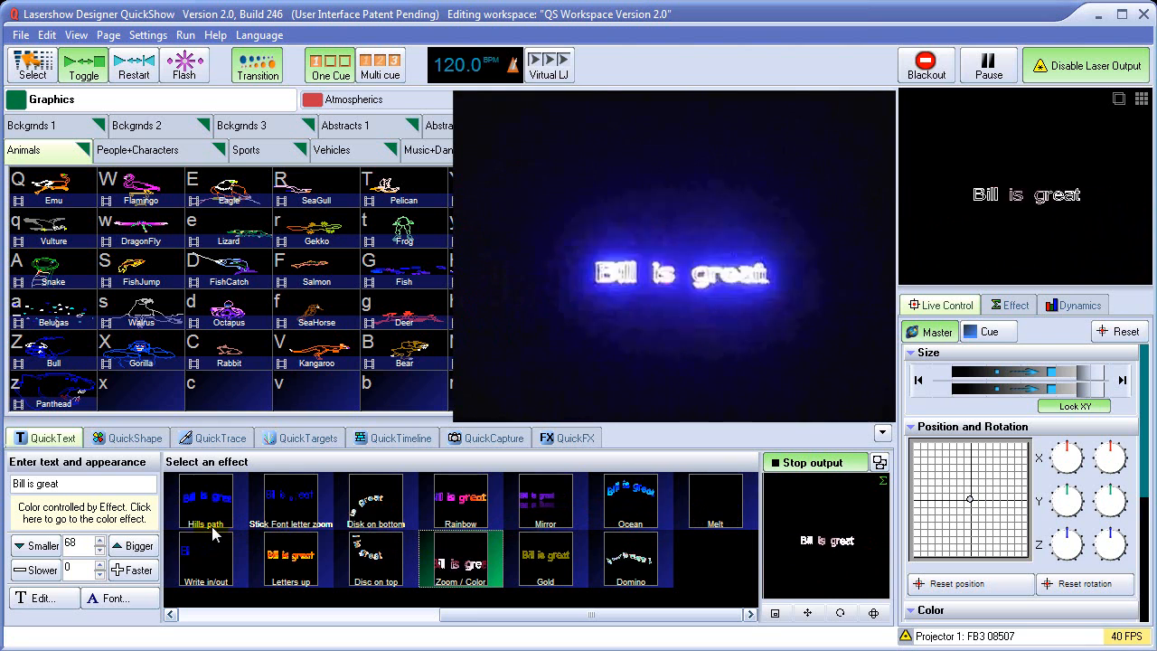
# Change the white marker in the Zoom / Color effect's colour gradient to blue (0, 0, 255).
pyautogui.click(103, 518)
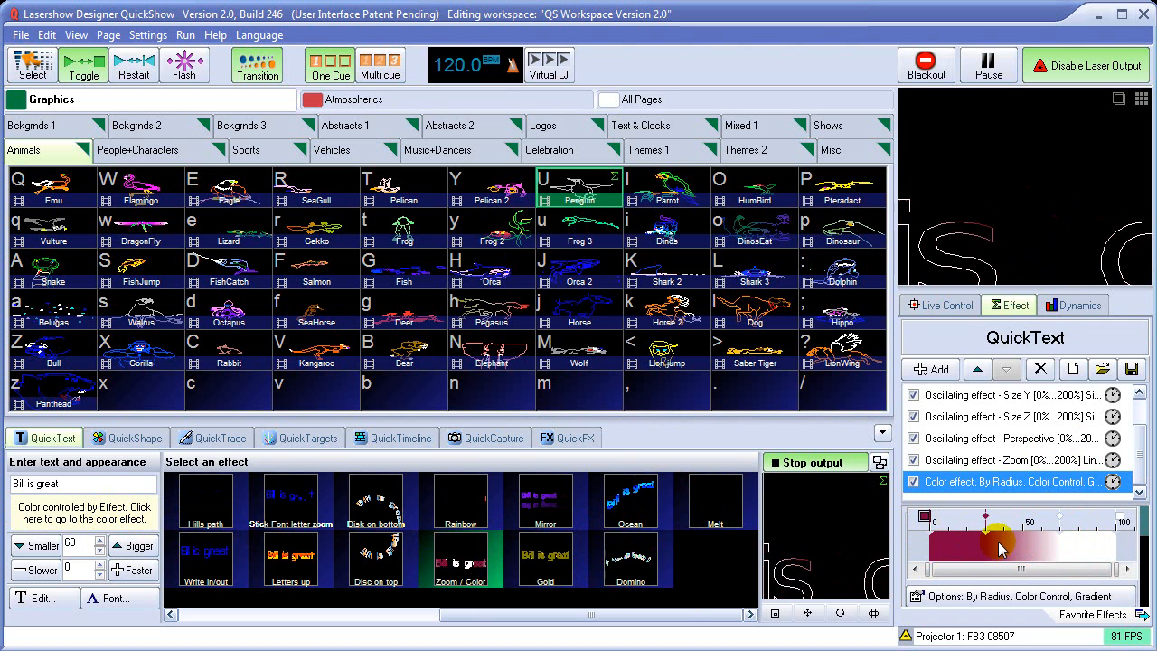
pyautogui.doubleClick(1061, 519)
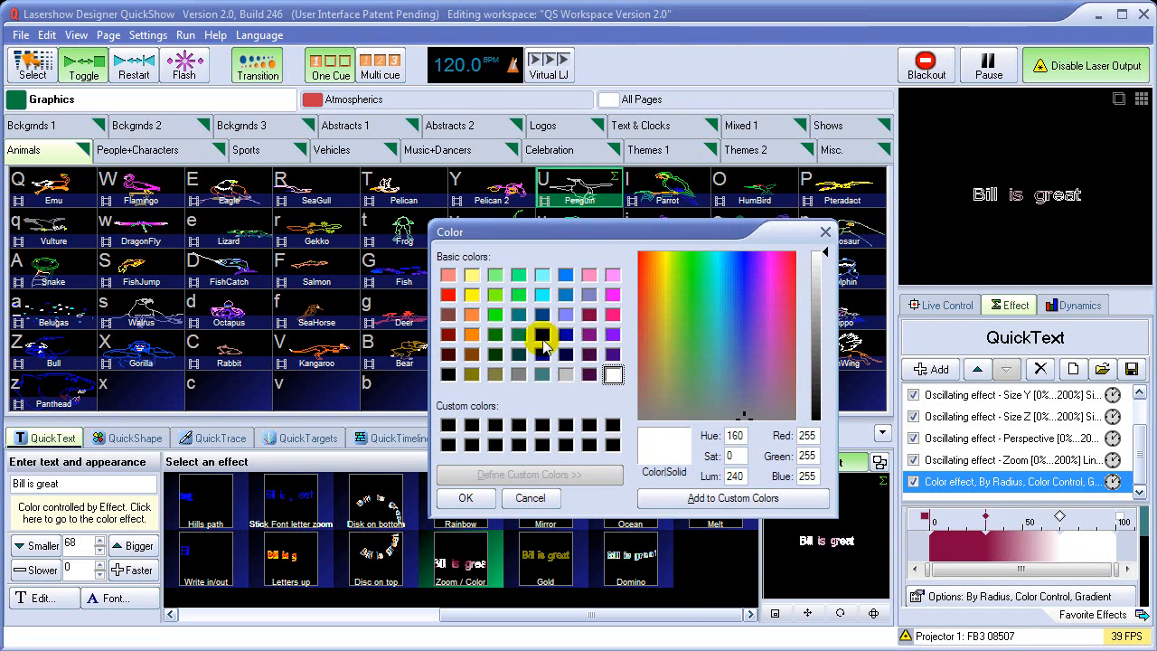
pyautogui.click(542, 336)
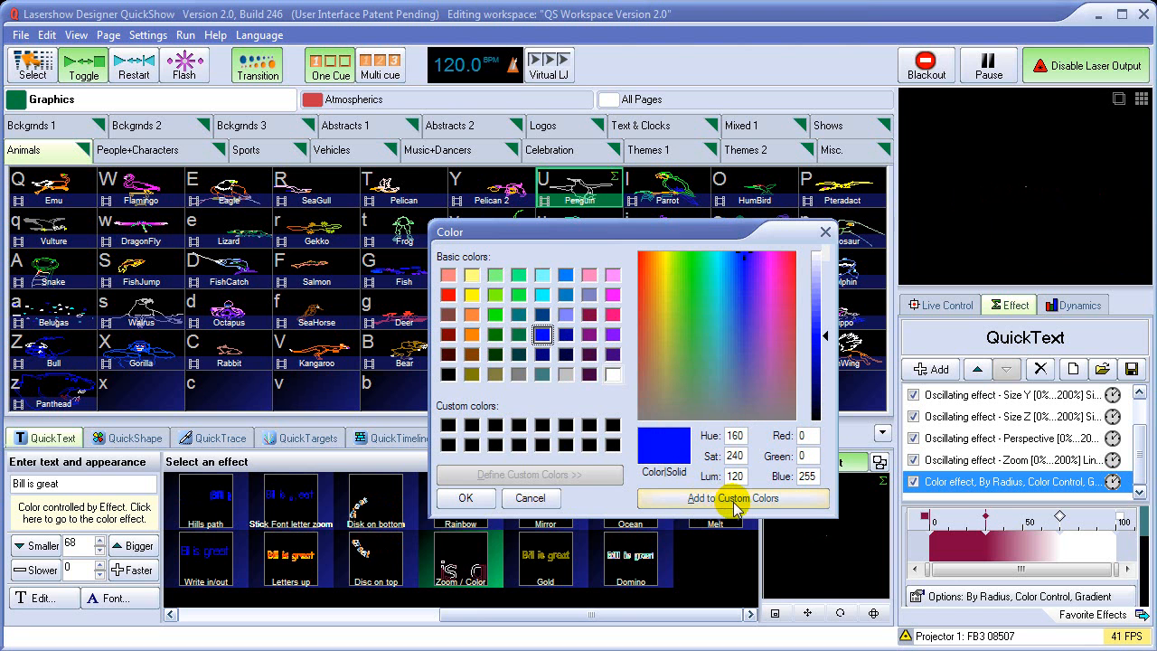
pyautogui.click(461, 498)
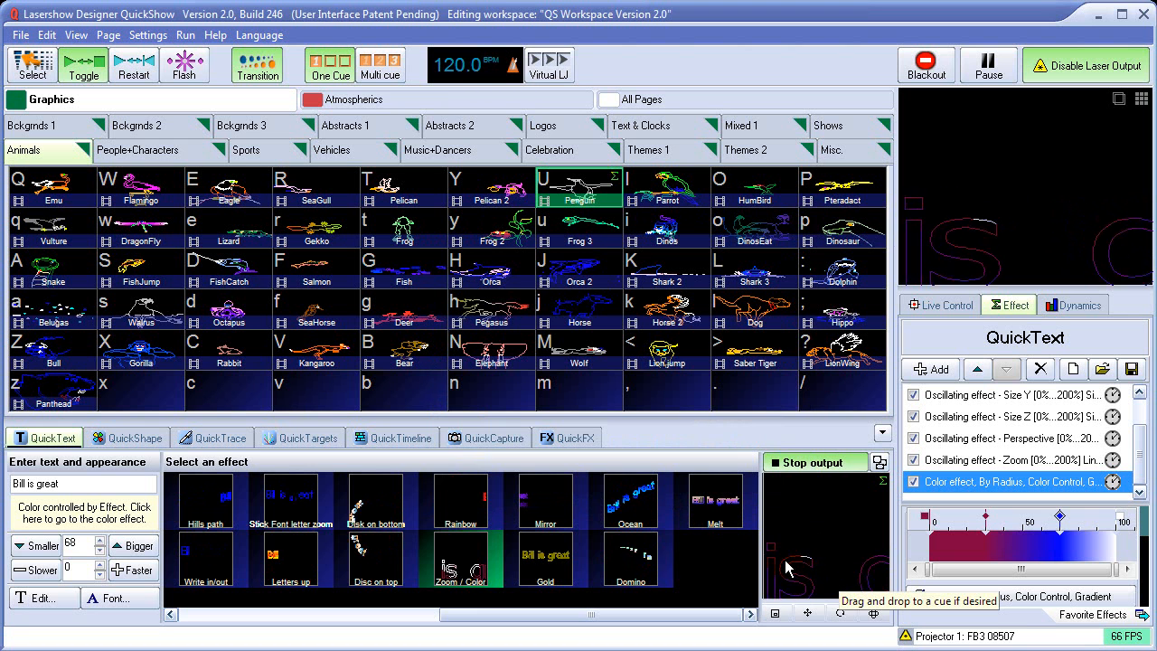
# Apply the Ocean effect and add a green (0, 255, 0) marker at about 50 in its colour gradient.
pyautogui.click(630, 509)
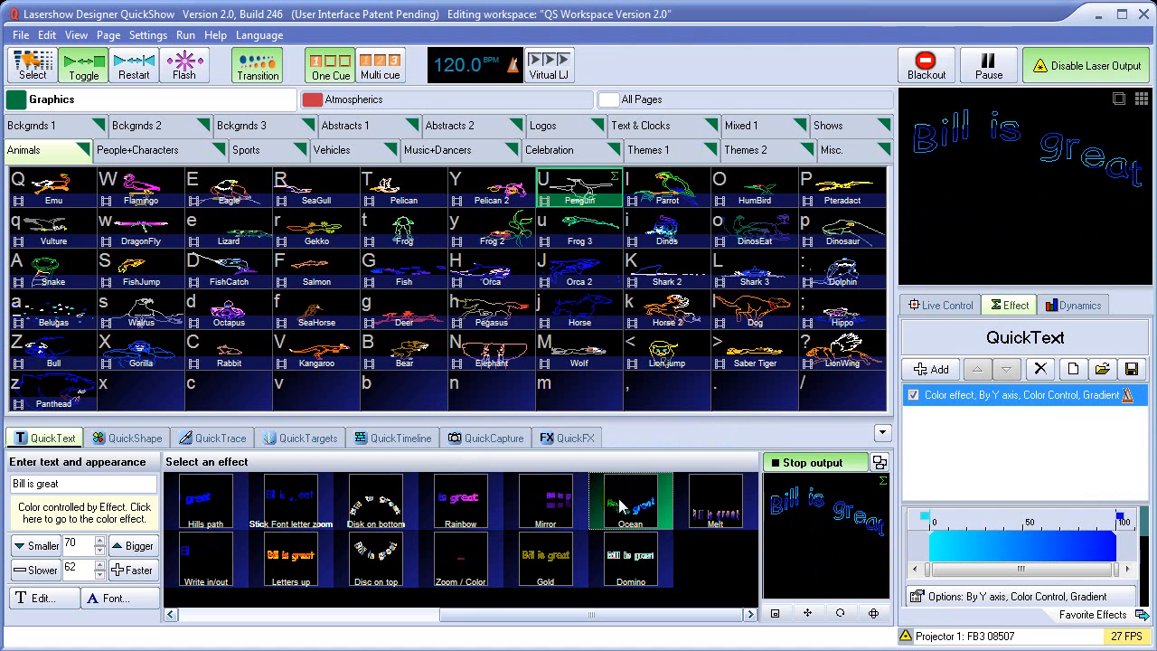
pyautogui.doubleClick(1026, 524)
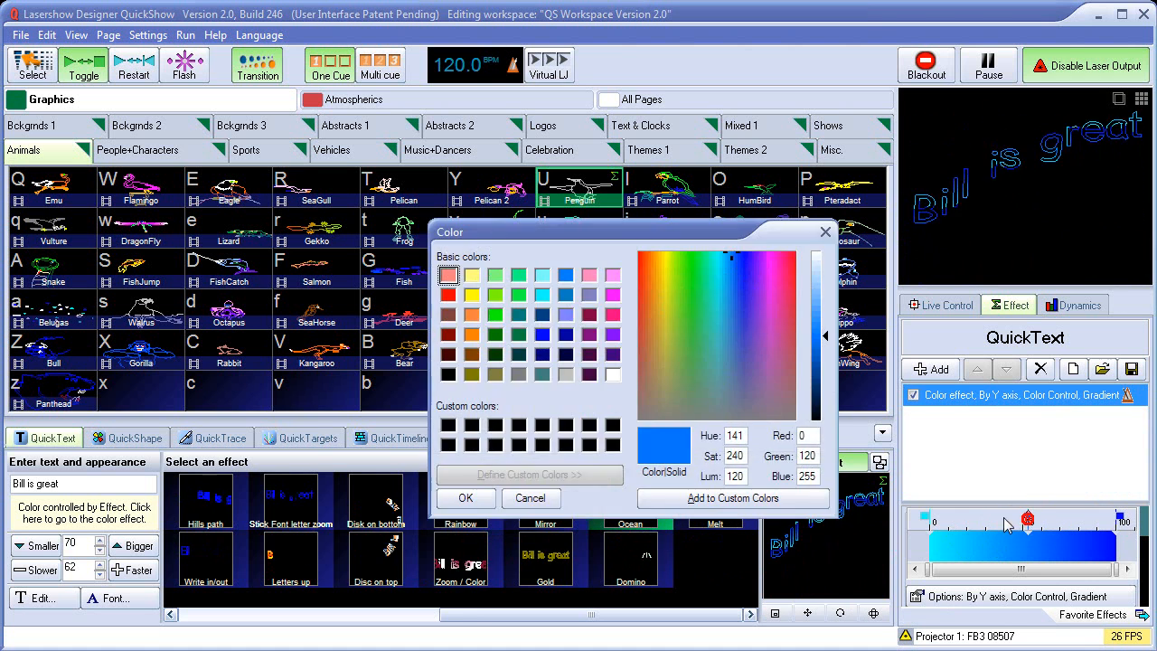
pyautogui.click(496, 316)
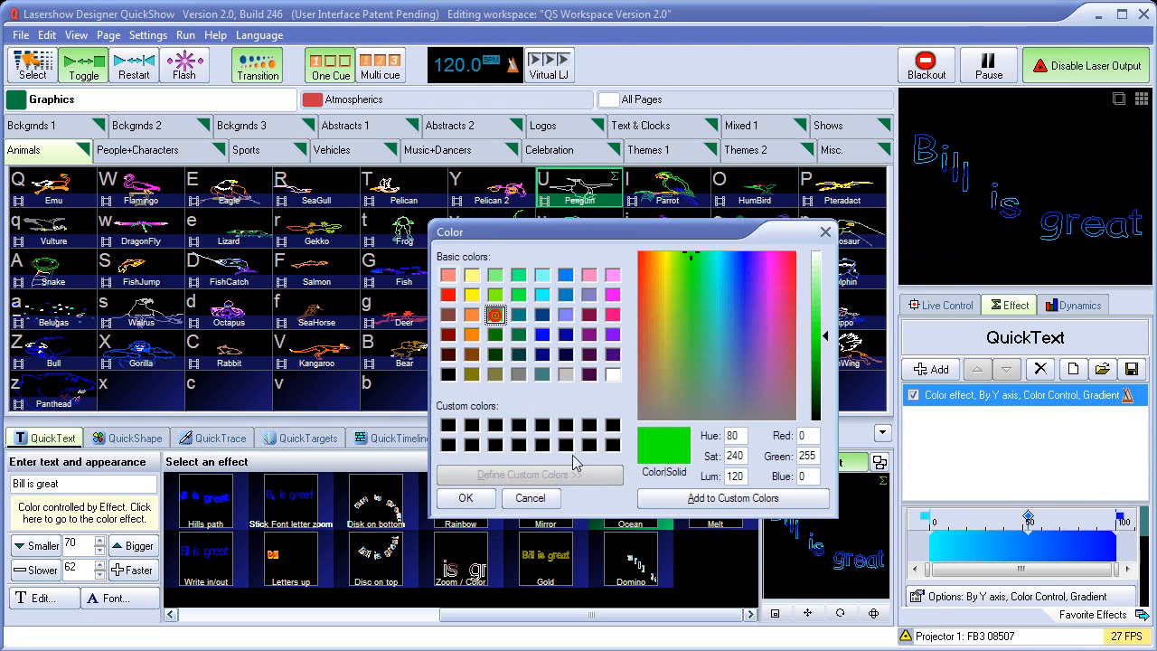
pyautogui.click(465, 497)
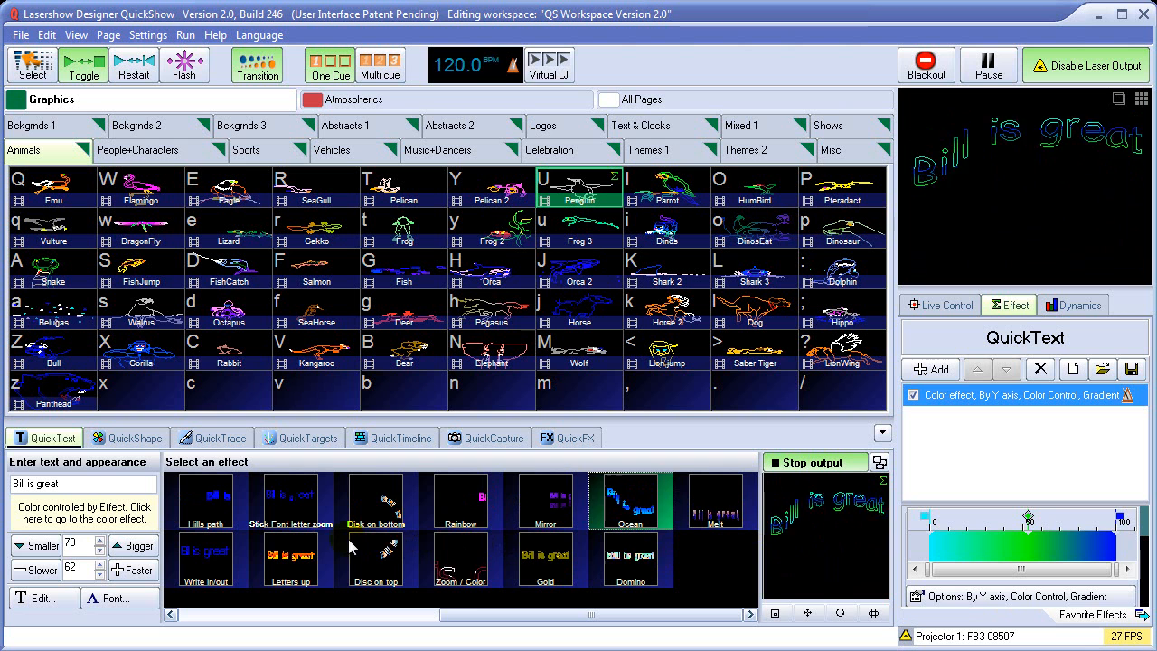
# Apply the Letters up effect and set a blue (0, 0, 255) marker midway along its red-to-yellow gradient.
pyautogui.click(282, 565)
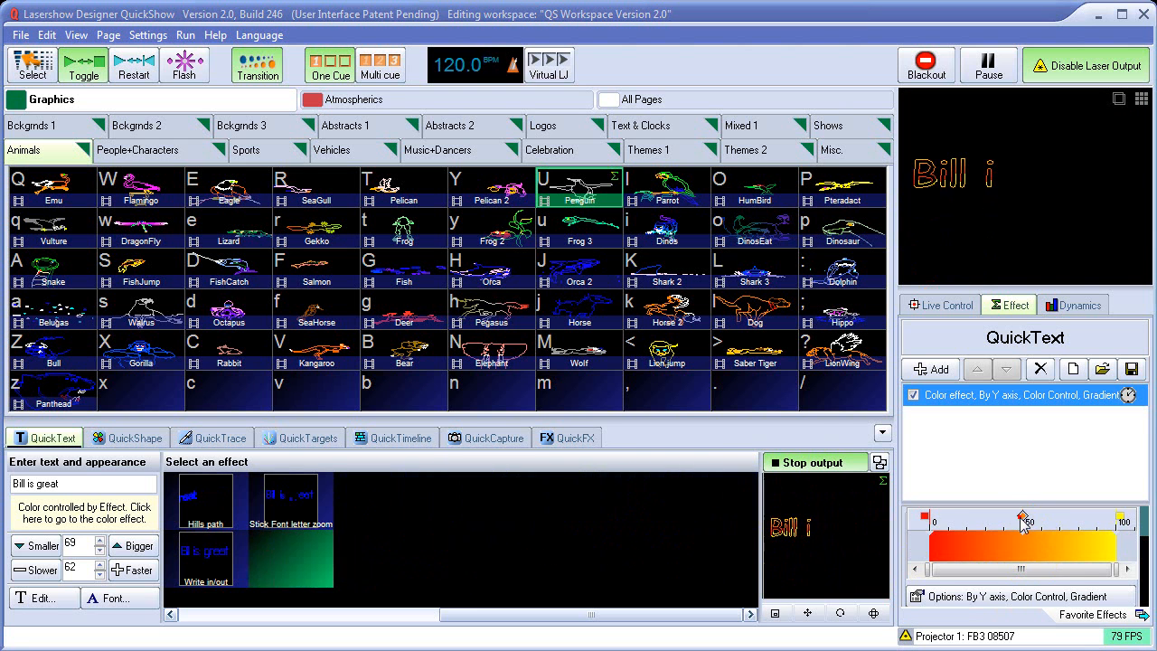
pyautogui.doubleClick(1019, 516)
pyautogui.click(542, 335)
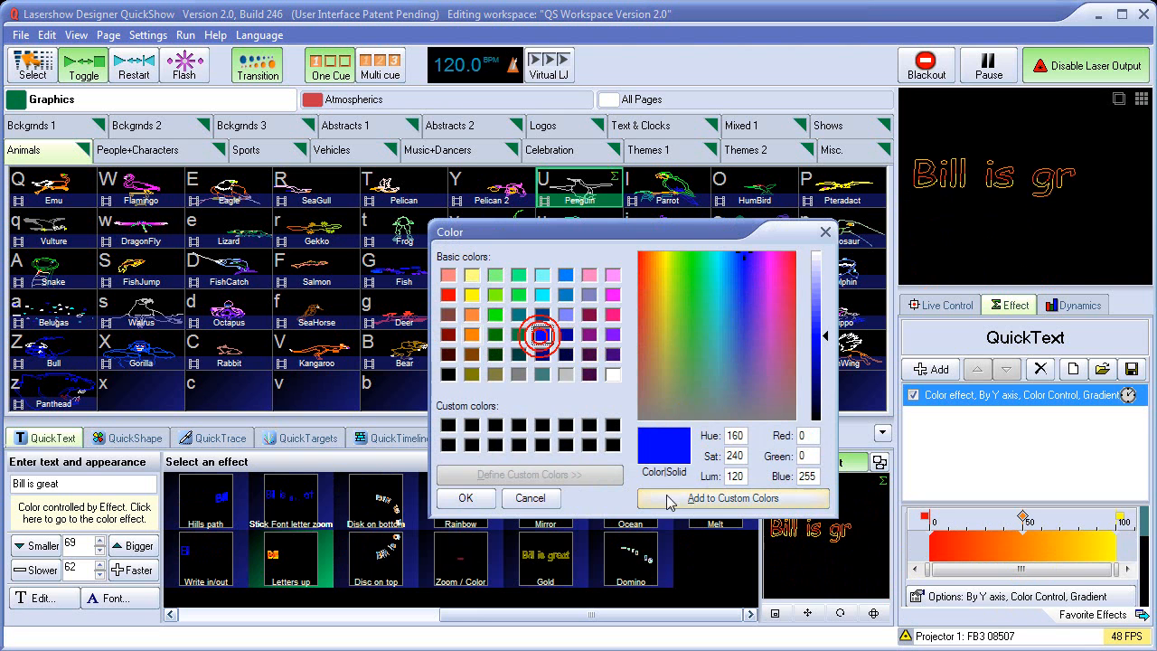
pyautogui.click(466, 499)
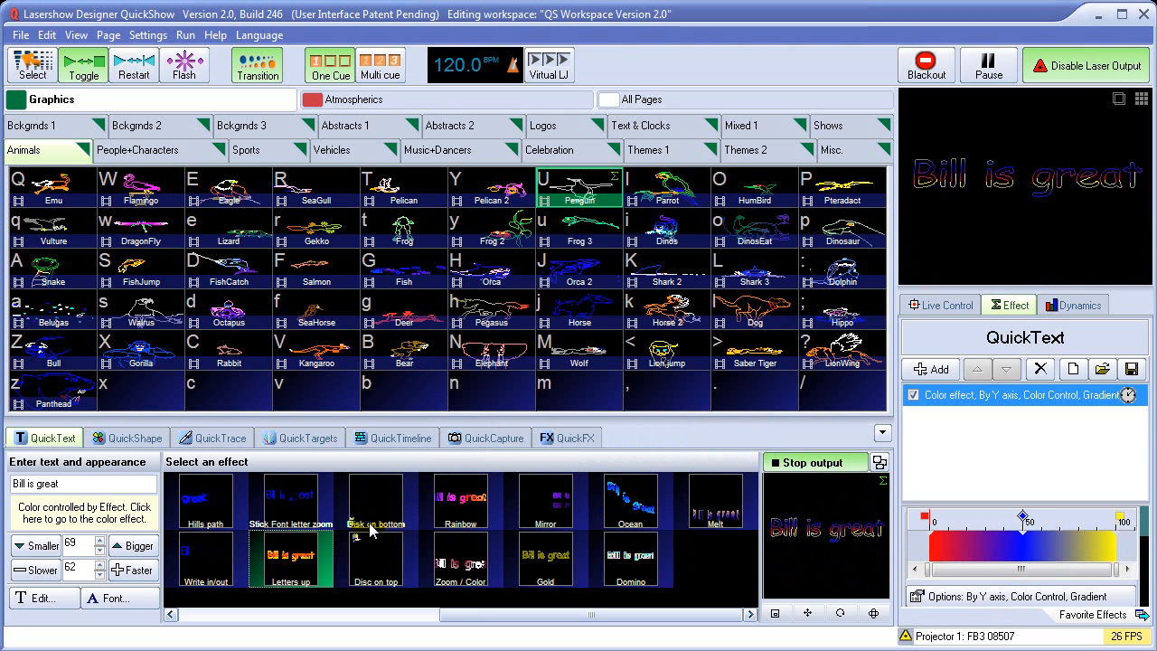
# Apply the Non-moving effect to the text and recolour it orange.
pyautogui.click(202, 615)
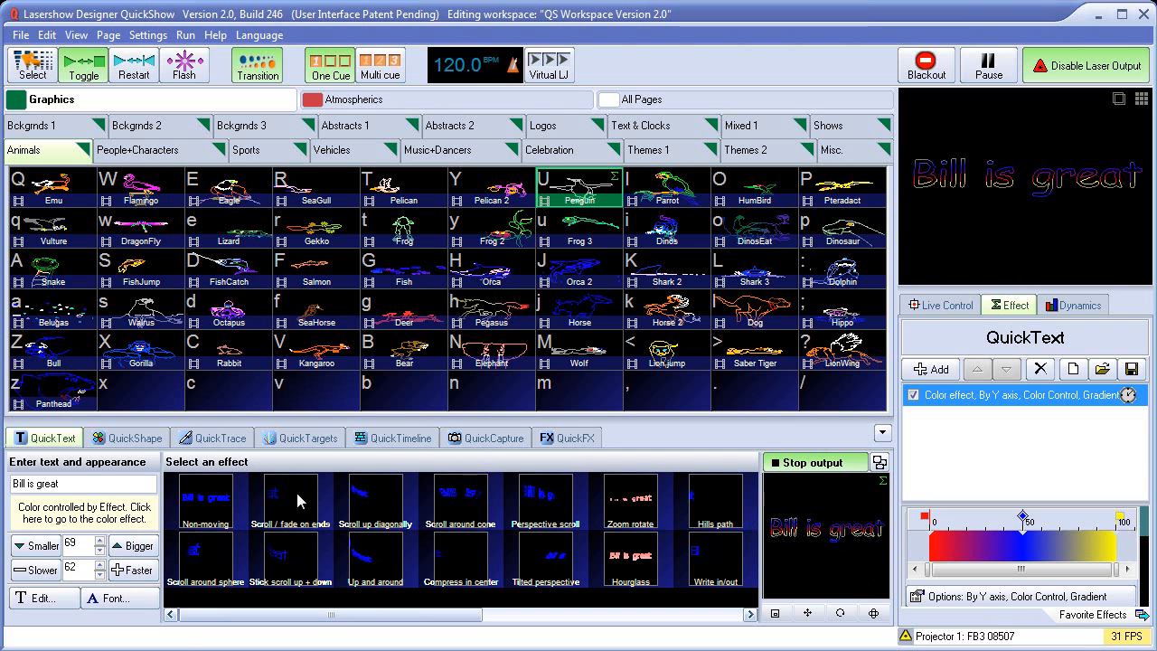
pyautogui.click(205, 514)
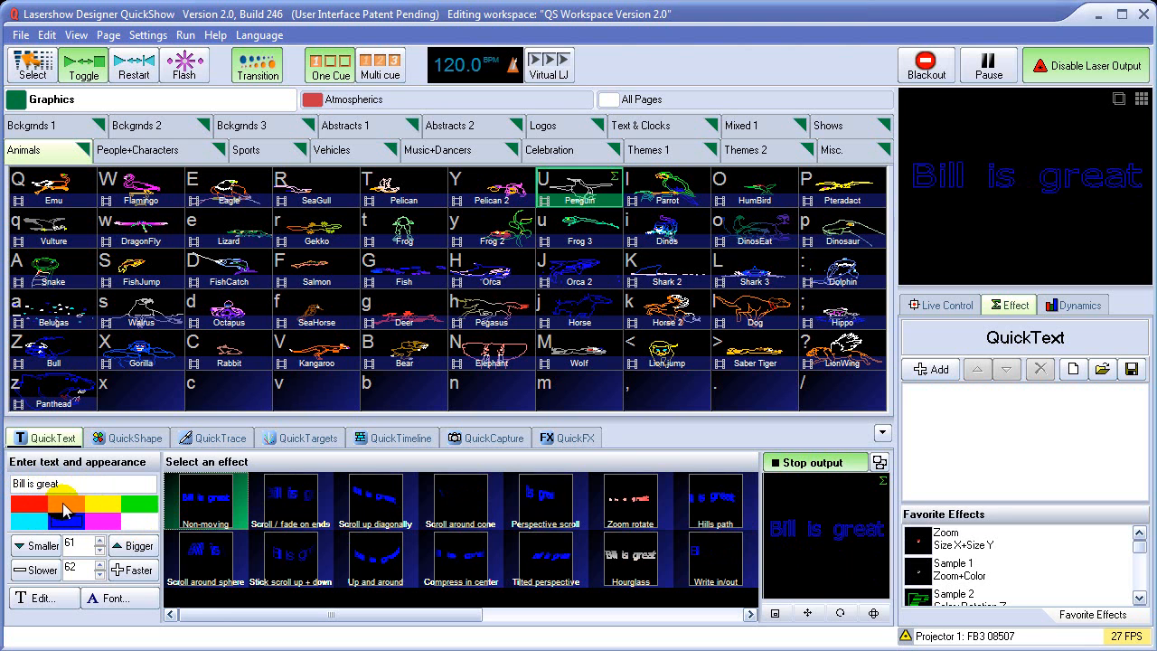
pyautogui.click(69, 505)
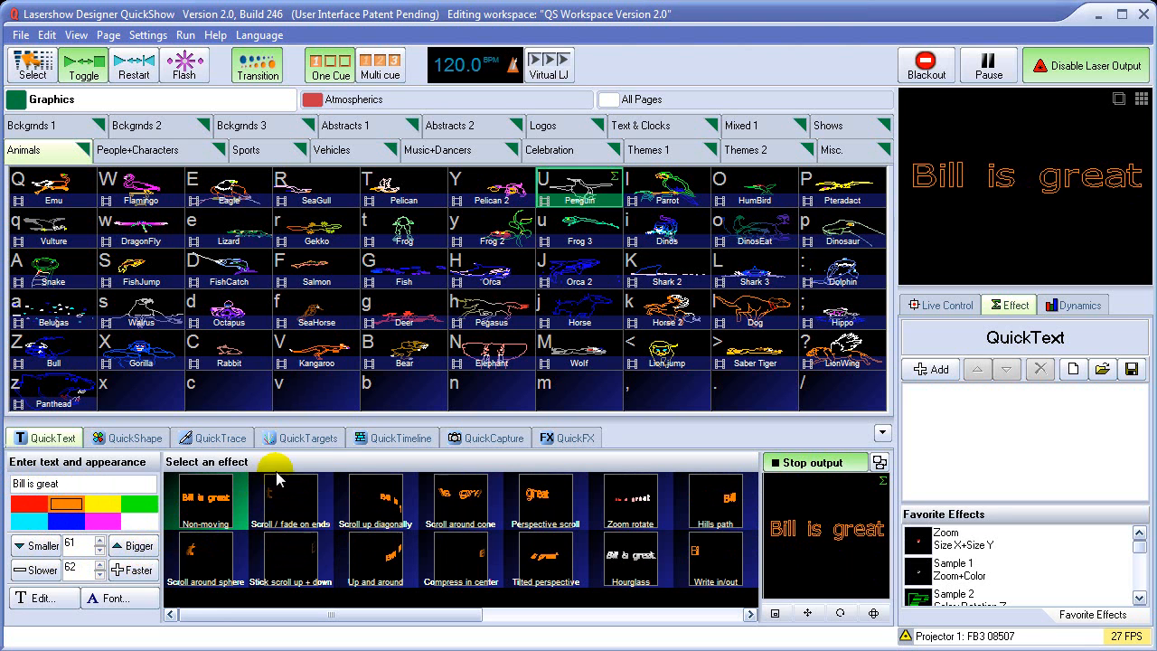
# Apply Scroll up diagonally and store the text as a cue in the empty / cell of the Animals page, testing its playback.
pyautogui.click(375, 499)
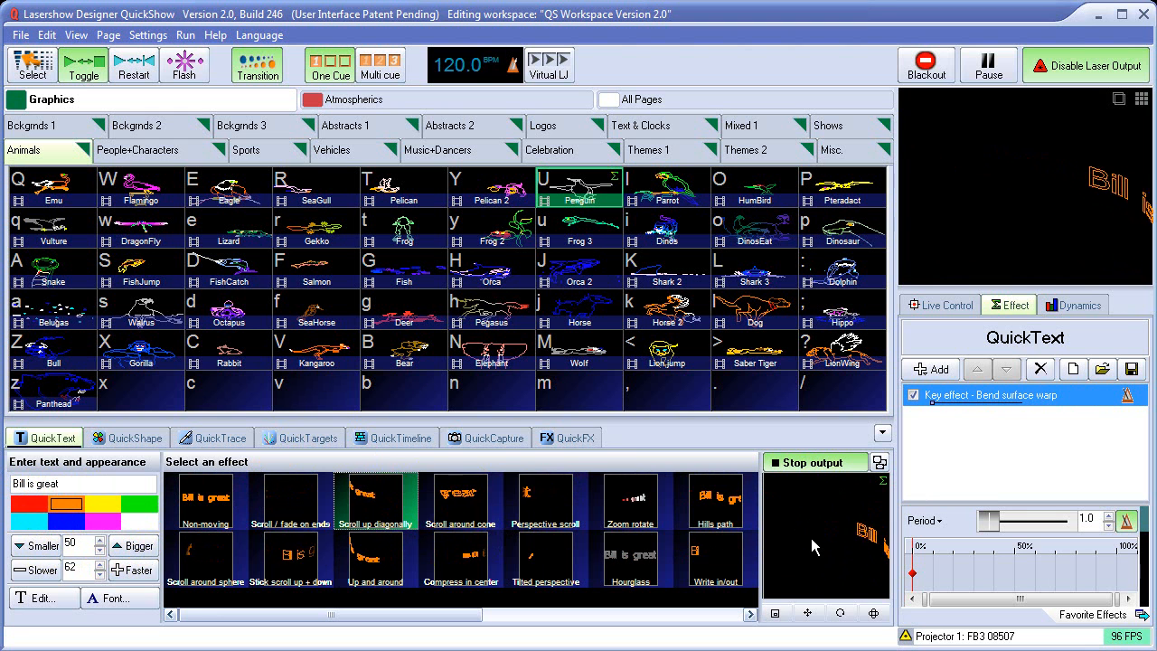
pyautogui.moveTo(816, 495); pyautogui.dragTo(827, 398)
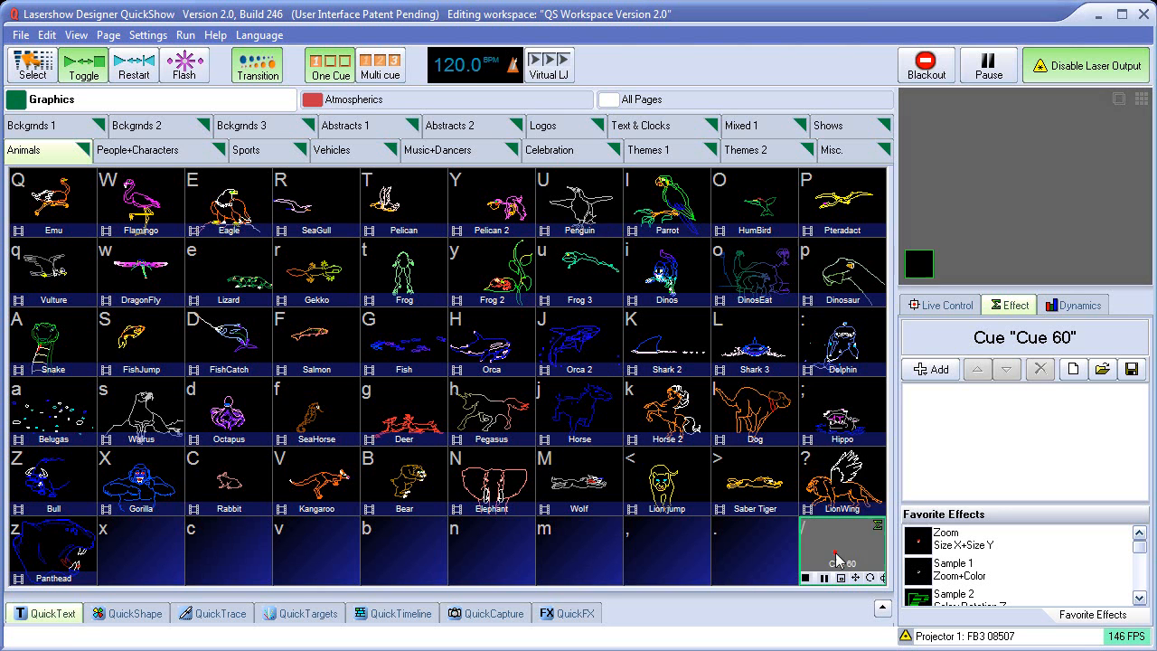
pyautogui.click(837, 556)
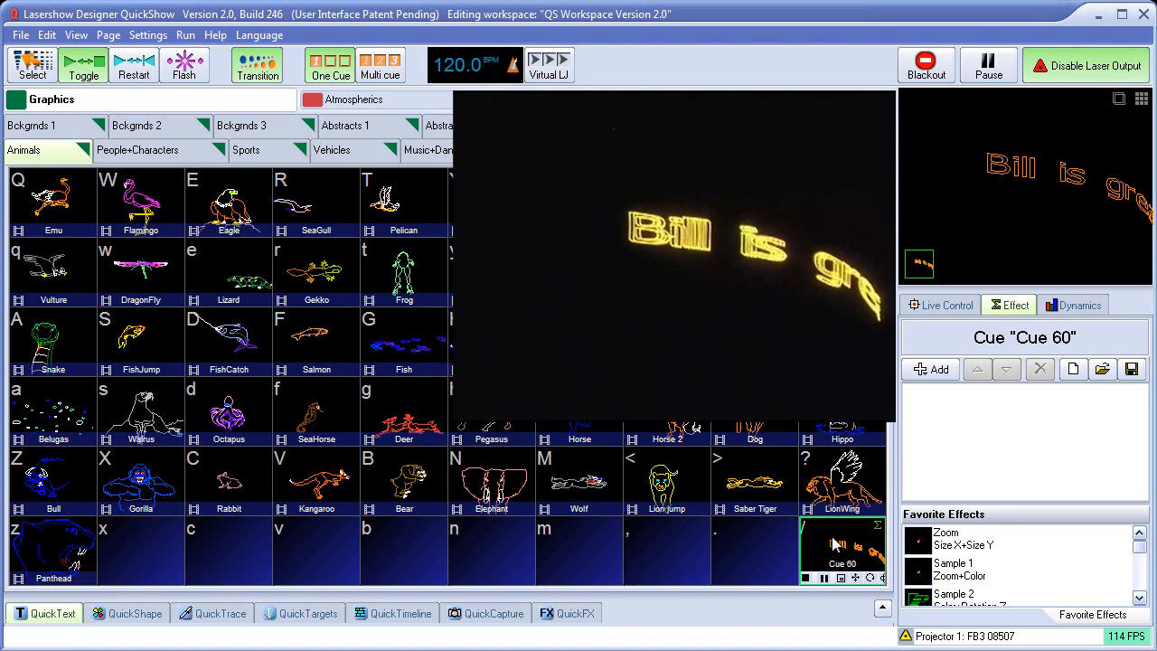
pyautogui.click(827, 539)
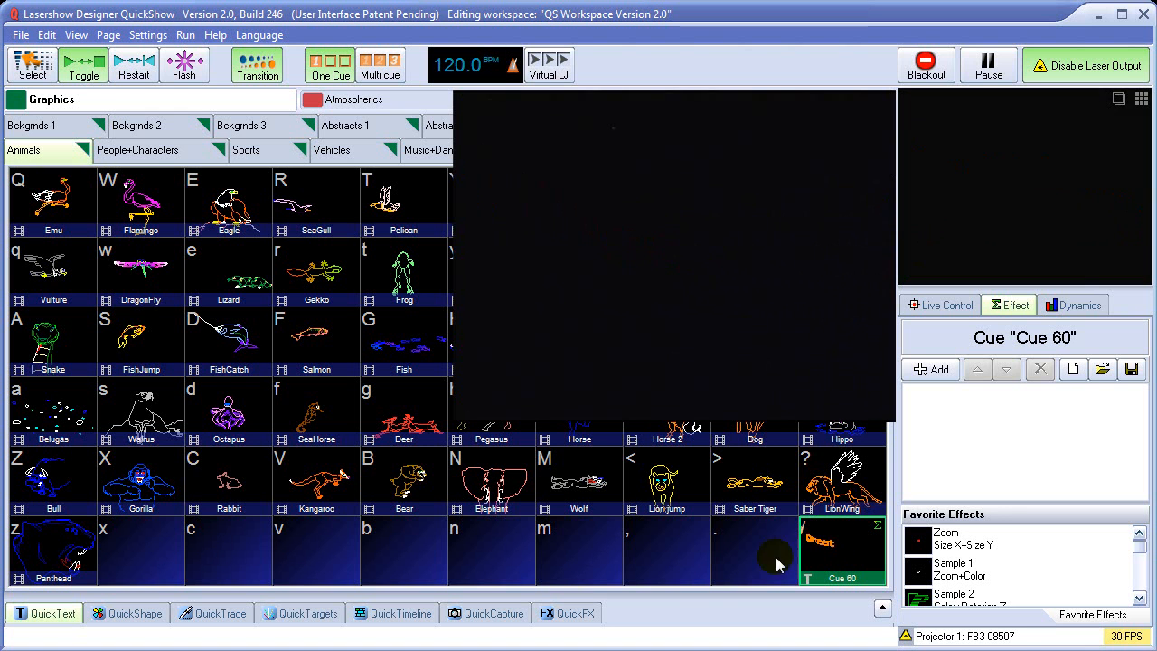
# Reopen QuickText, apply the Non-moving effect and project the text live.
pyautogui.click(62, 615)
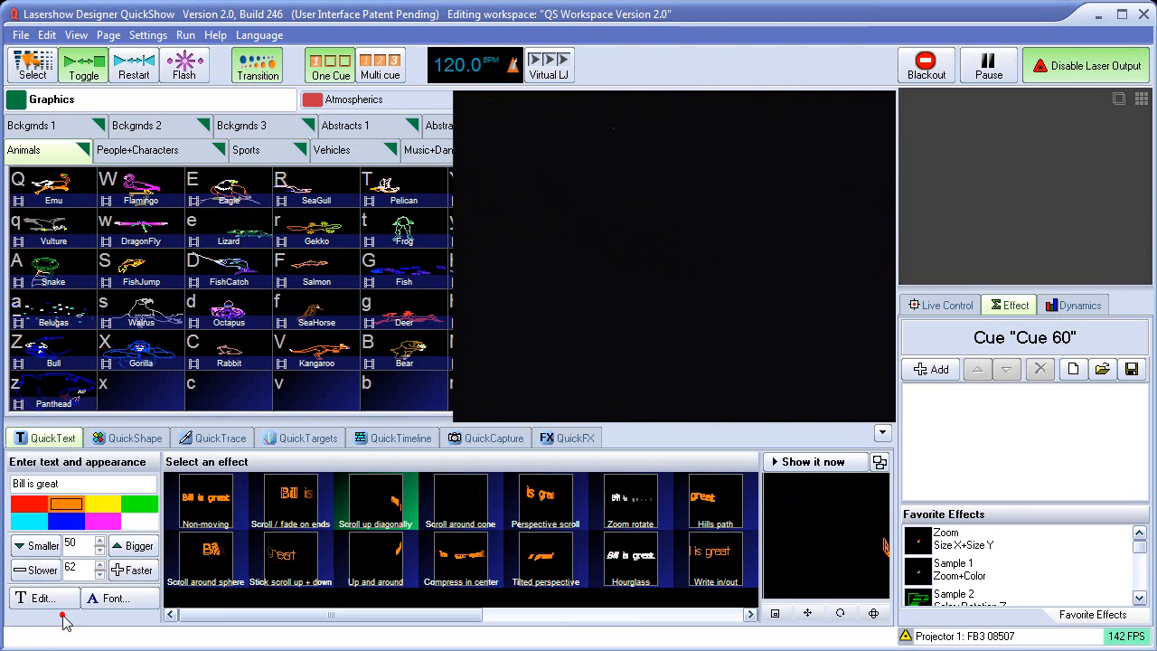
pyautogui.click(62, 620)
pyautogui.click(203, 506)
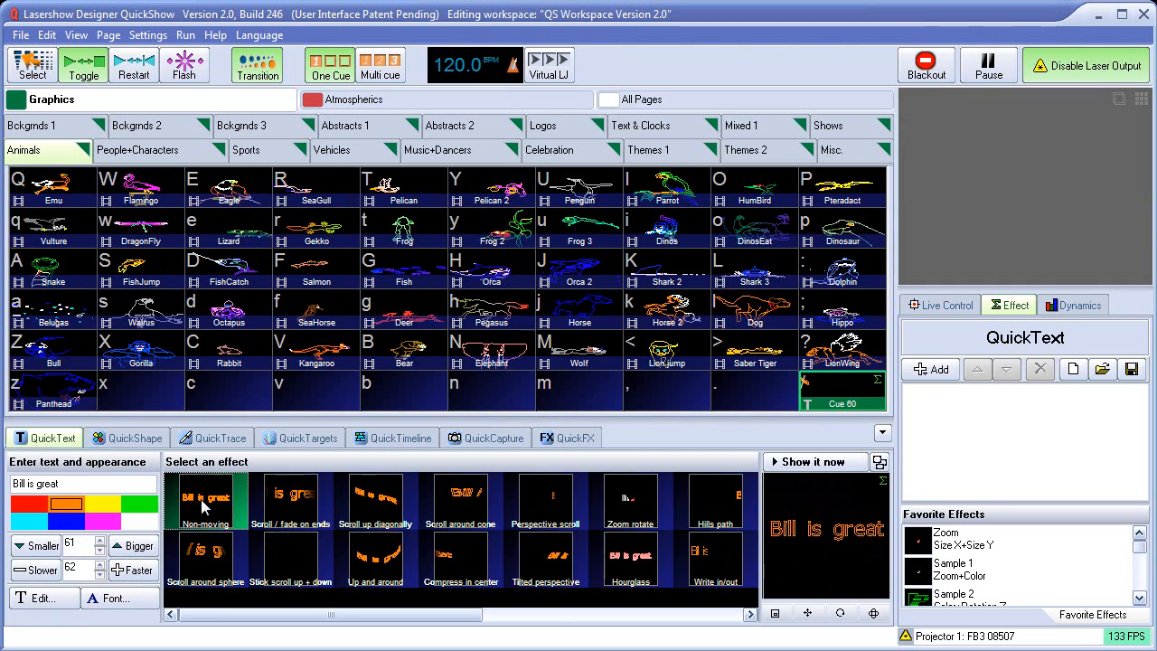
pyautogui.click(802, 462)
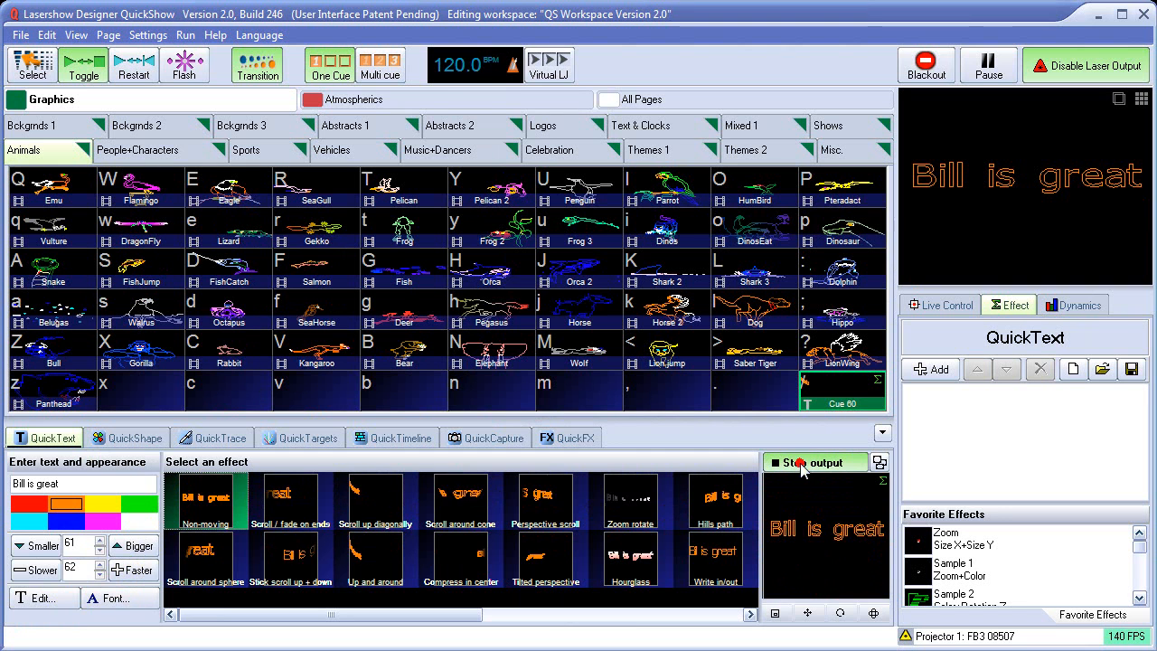
# Try the Stick scroll up + down, Perspective scroll and Non-moving effects on the live text.
pyautogui.click(289, 502)
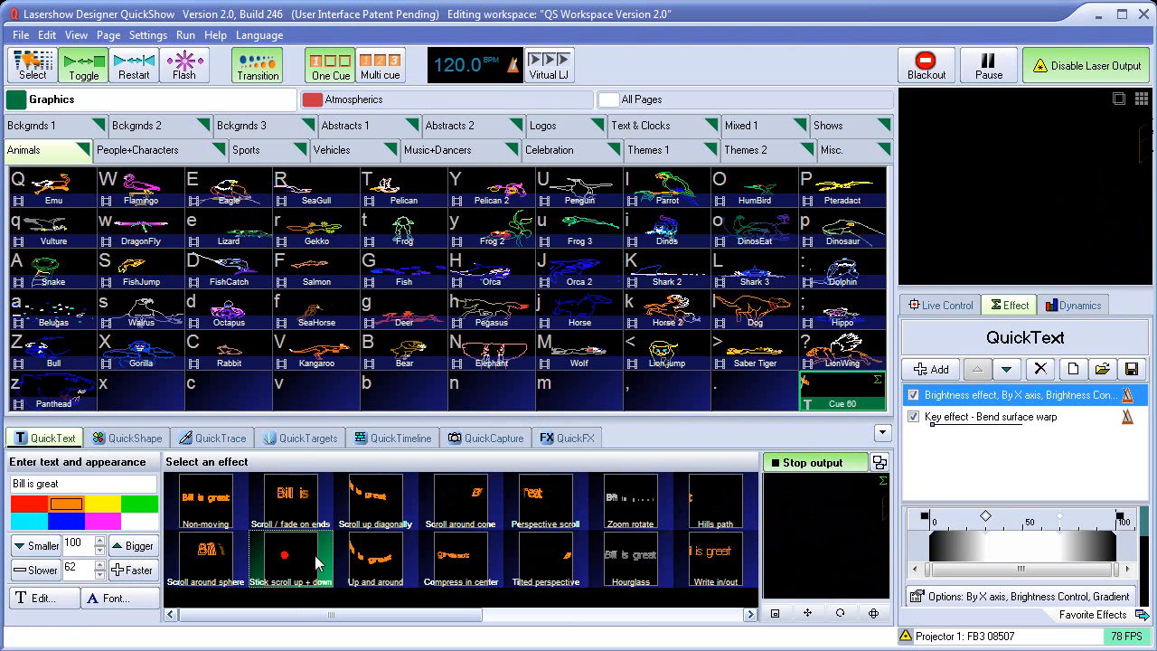
pyautogui.click(554, 506)
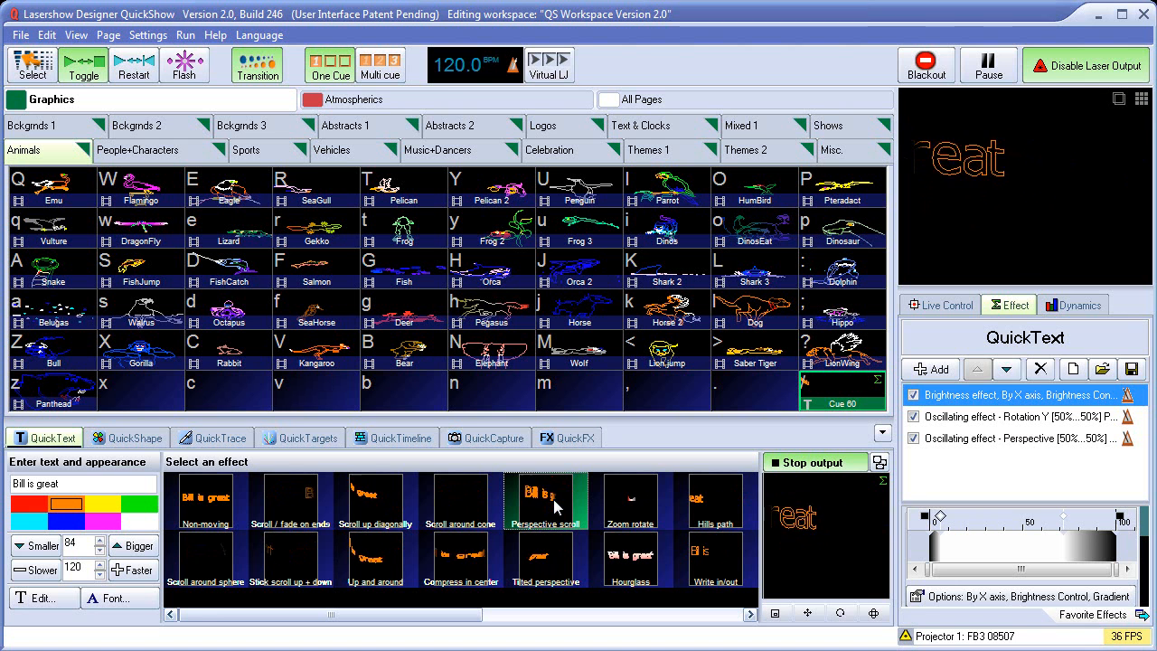
pyautogui.click(209, 506)
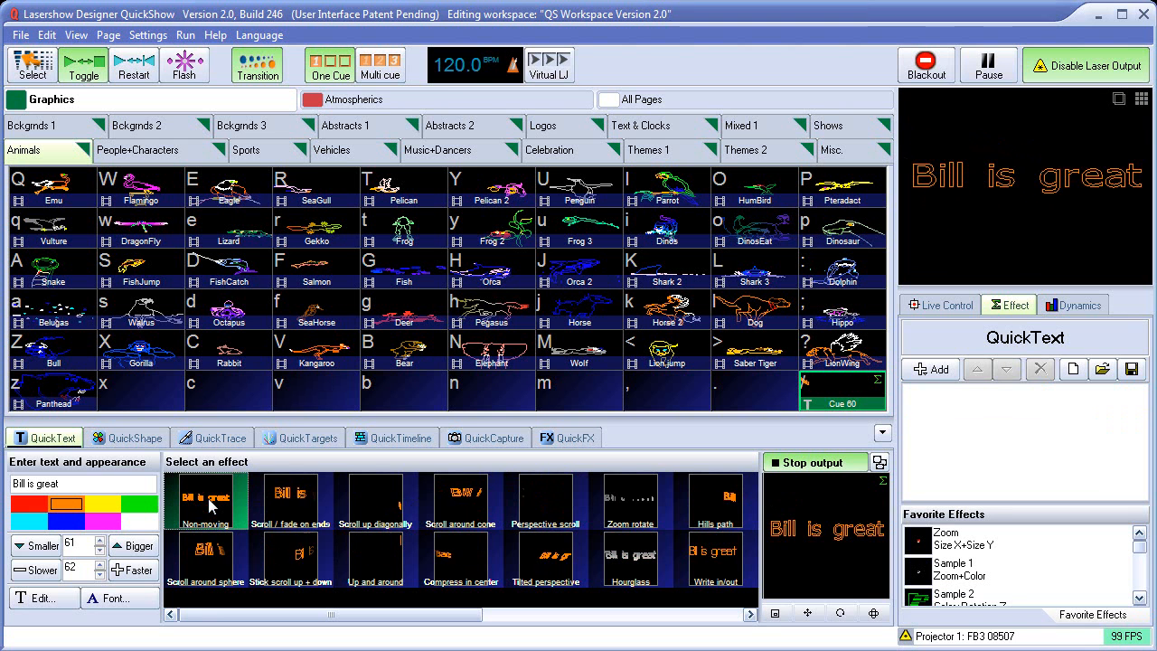
pyautogui.click(214, 562)
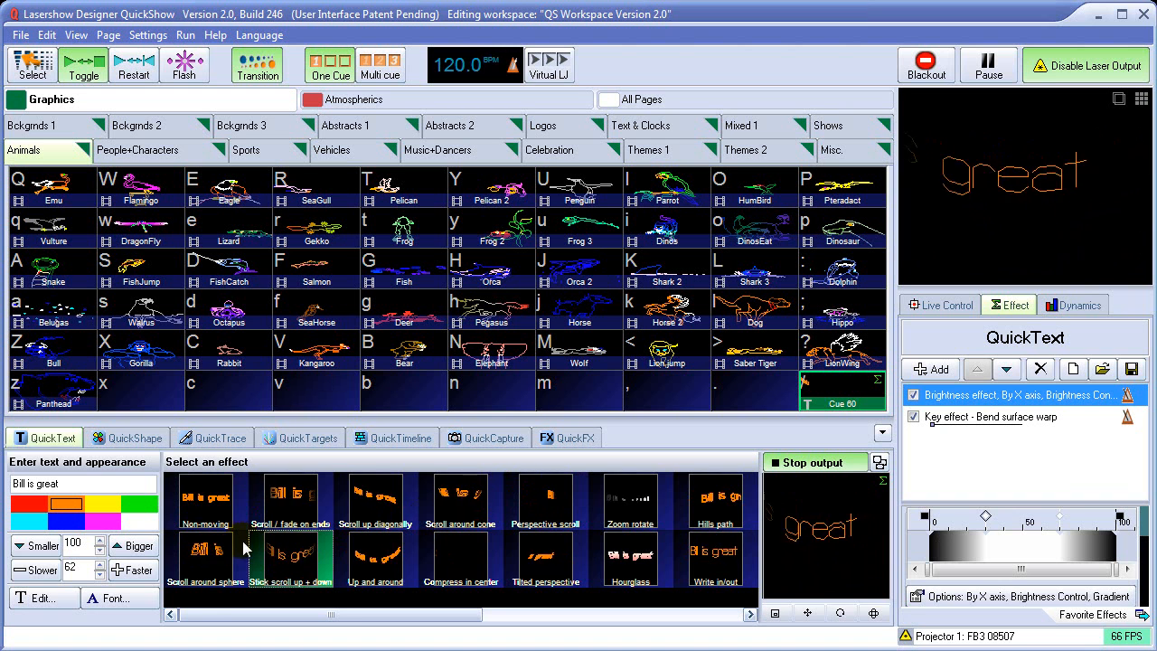
pyautogui.click(546, 507)
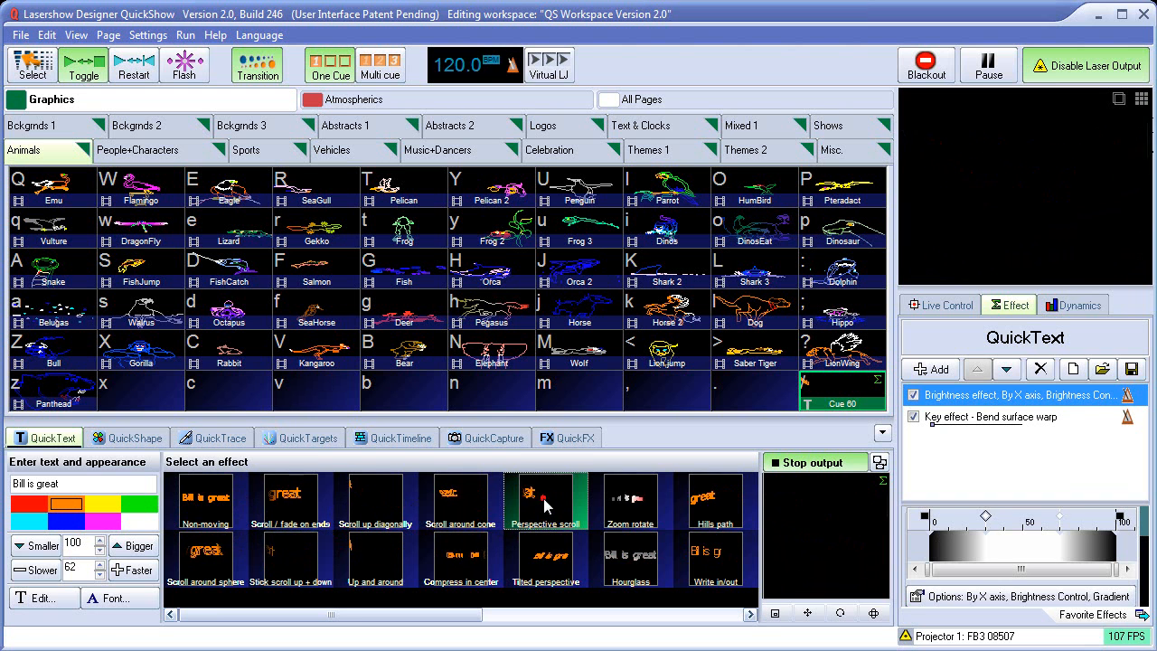
# Apply the Ocean effect to the live text and import the Rockwell TrueType font in Regular style for it.
pyautogui.click(666, 618)
pyautogui.click(613, 509)
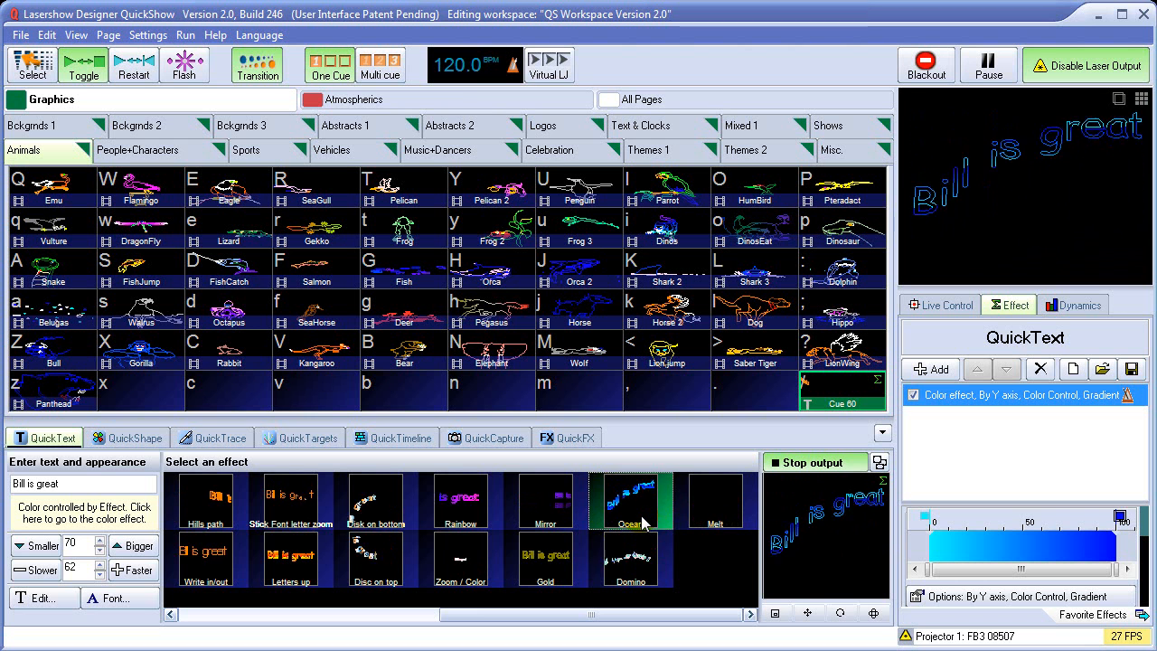
pyautogui.click(115, 599)
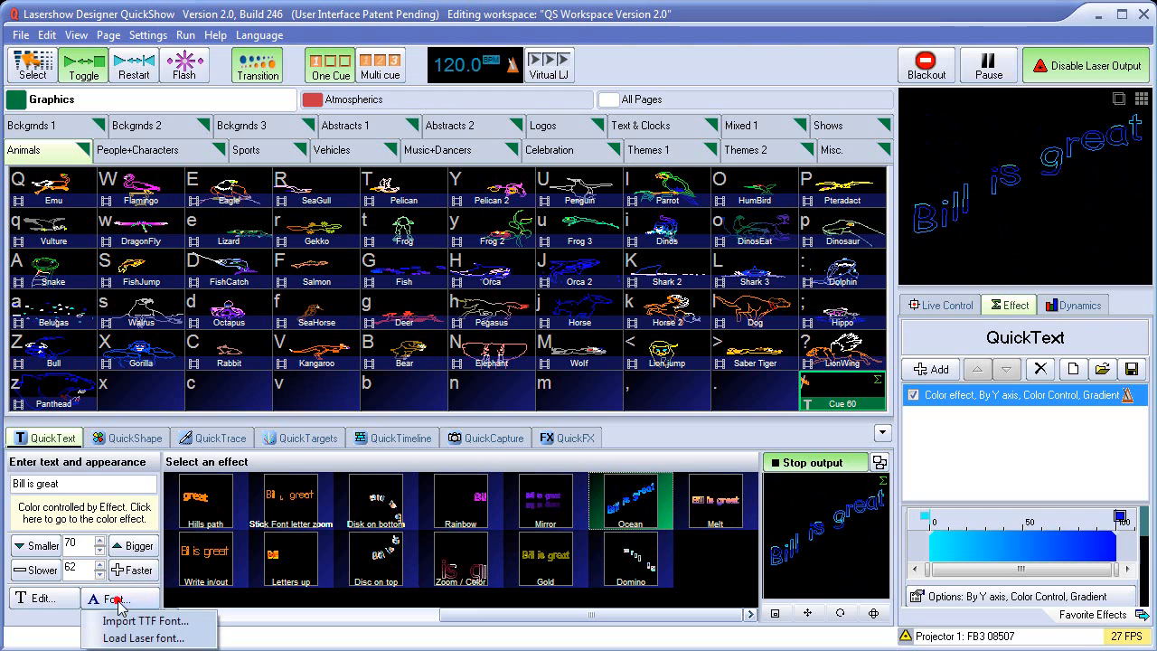
pyautogui.click(159, 622)
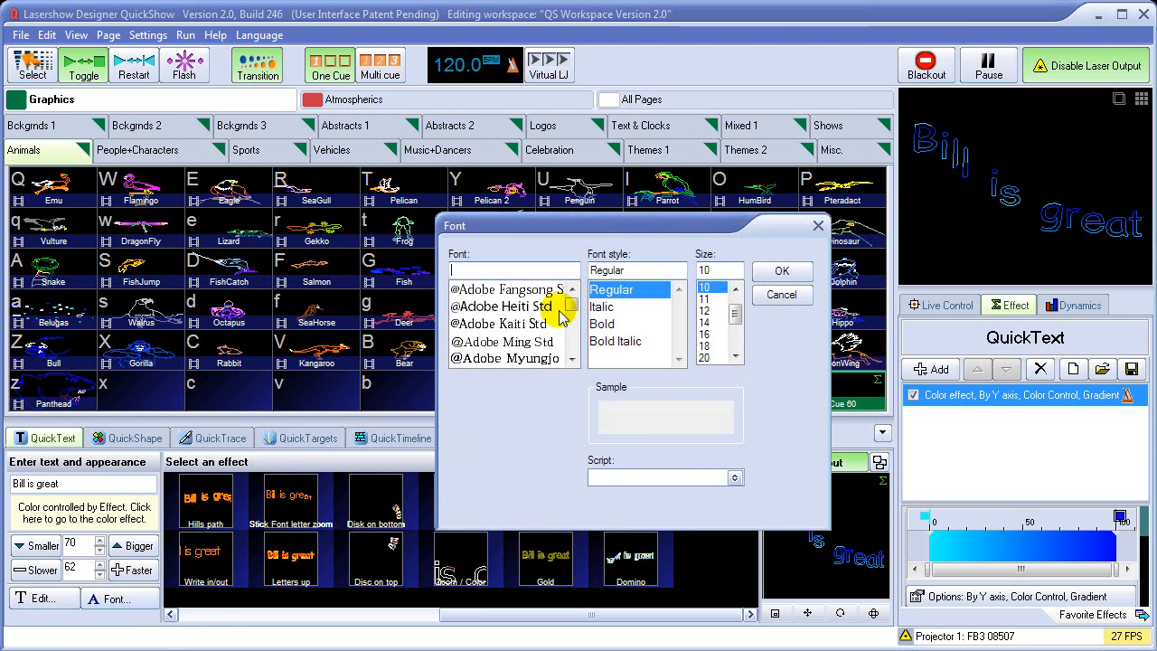
pyautogui.moveTo(574, 307); pyautogui.dragTo(572, 336)
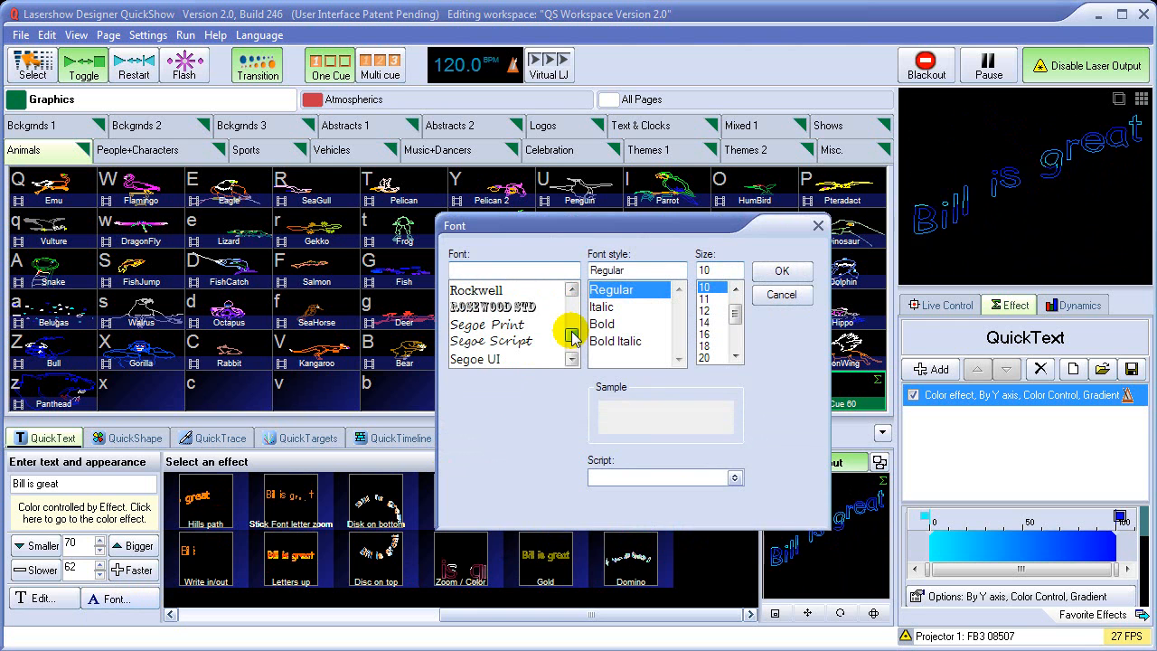
pyautogui.click(506, 291)
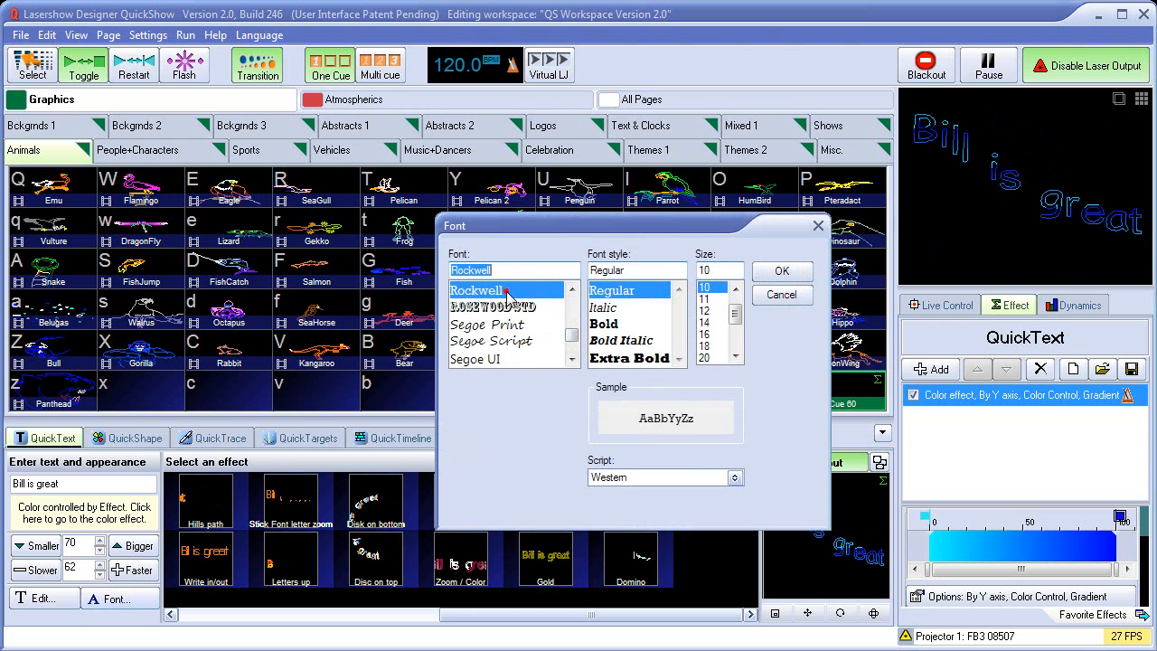
pyautogui.click(780, 271)
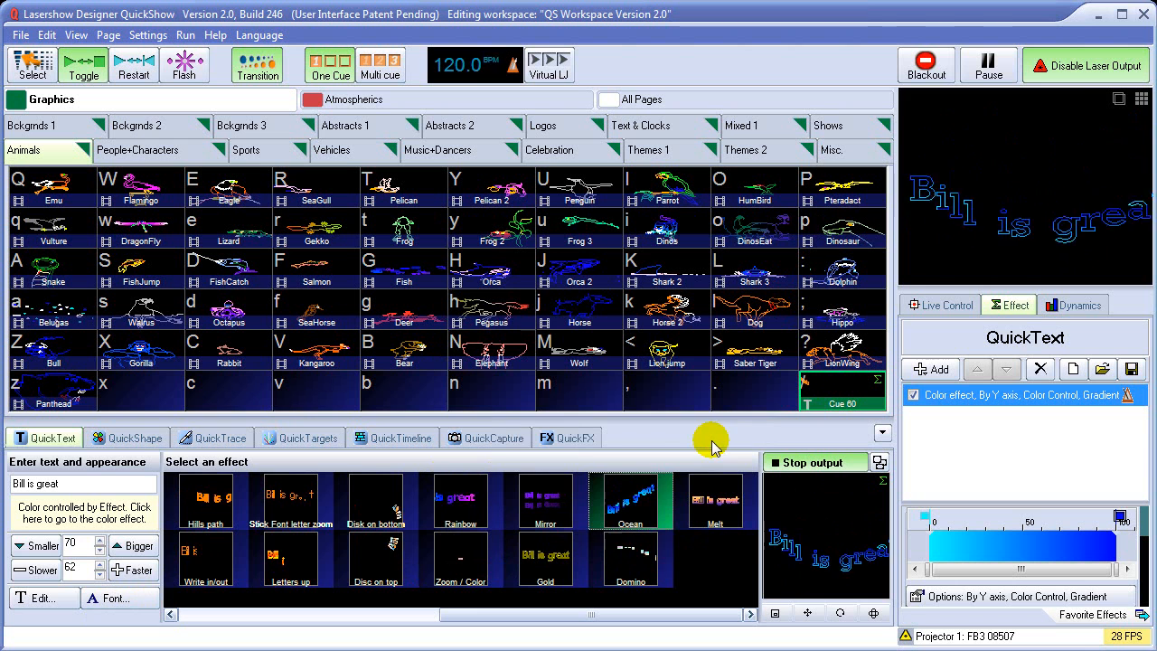
# Load the STICK.LDF laser font for the Ocean text, enlarge the text to size 90 and reduce it again.
pyautogui.click(127, 599)
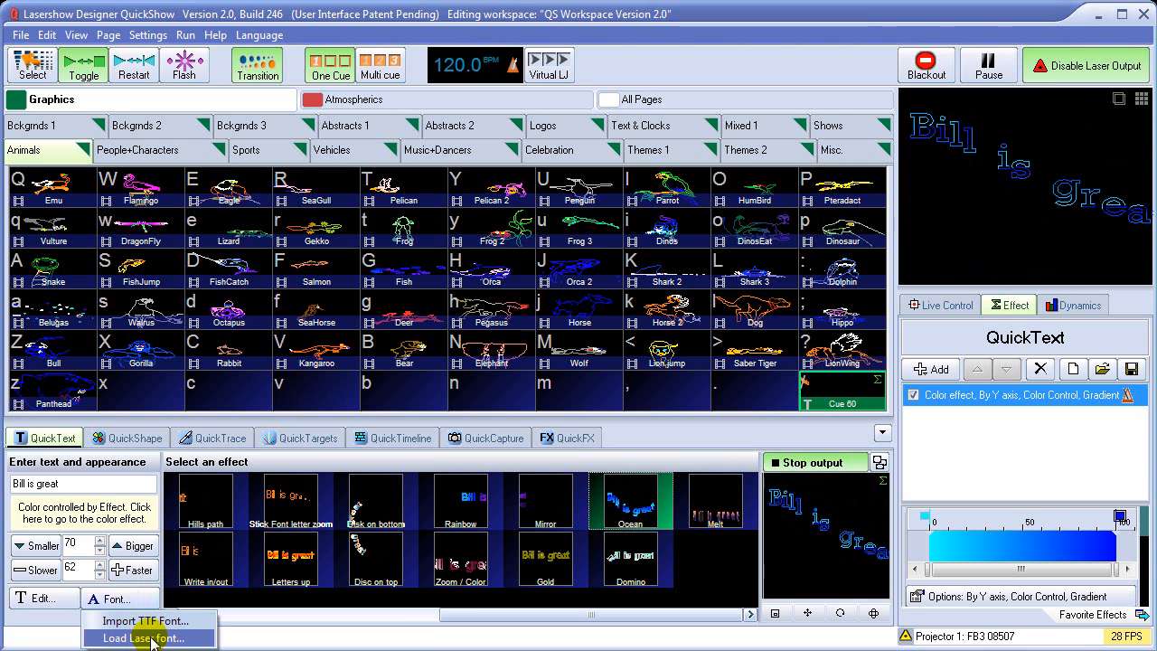
pyautogui.click(144, 638)
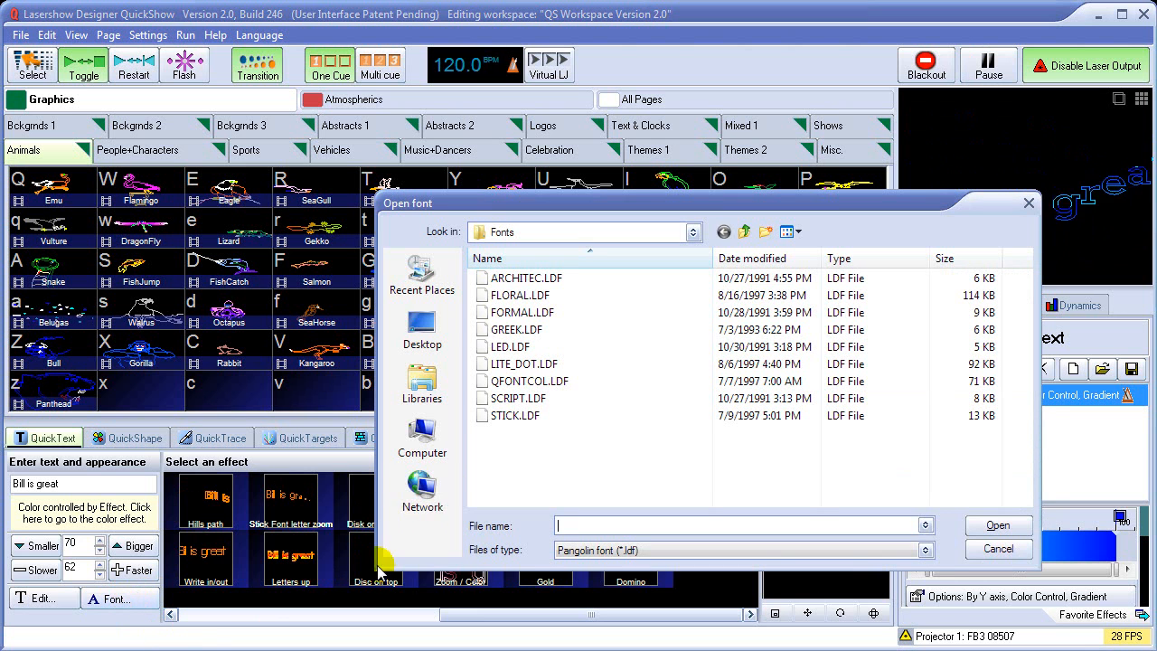
pyautogui.click(513, 417)
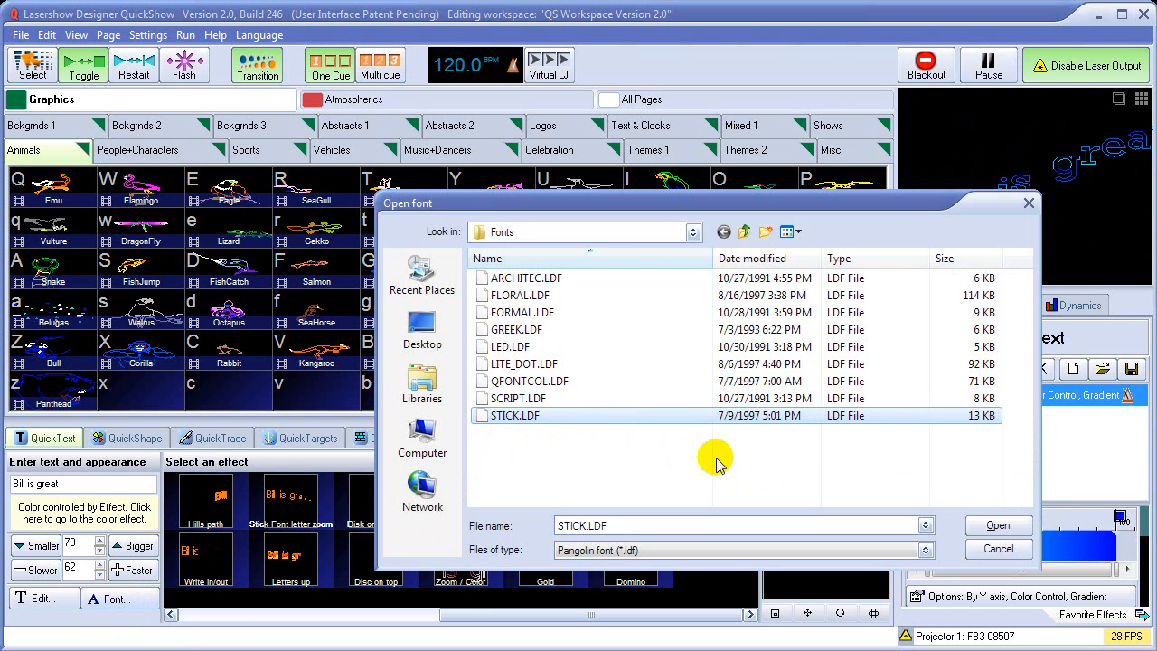
pyautogui.click(997, 526)
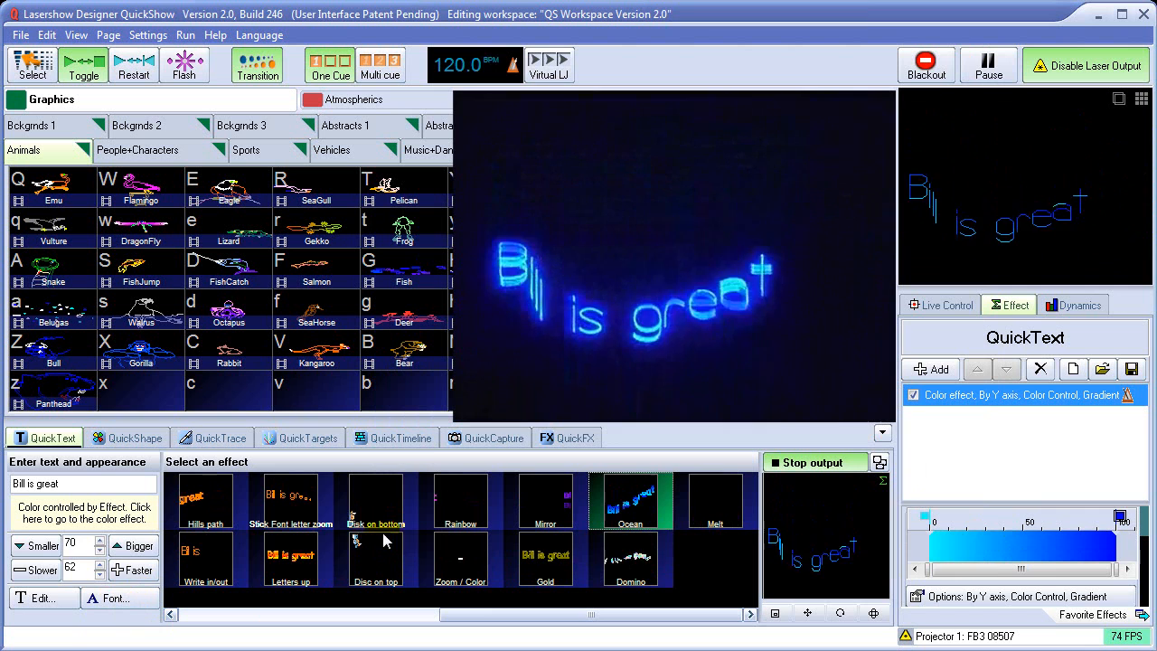
pyautogui.click(135, 547)
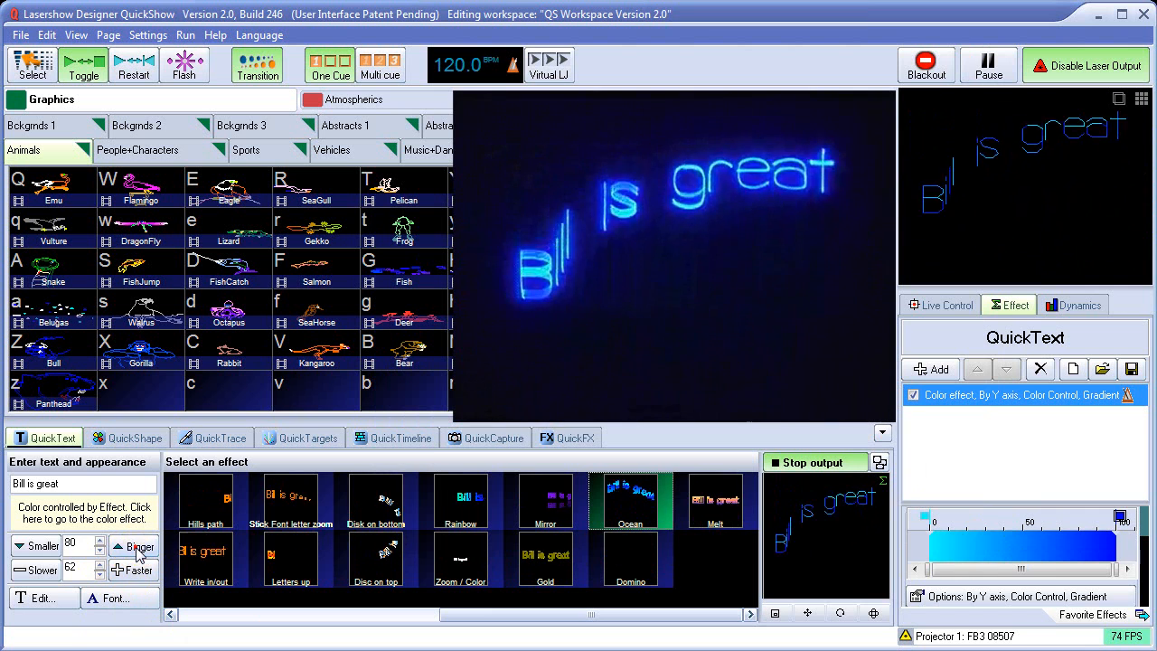
pyautogui.click(41, 546)
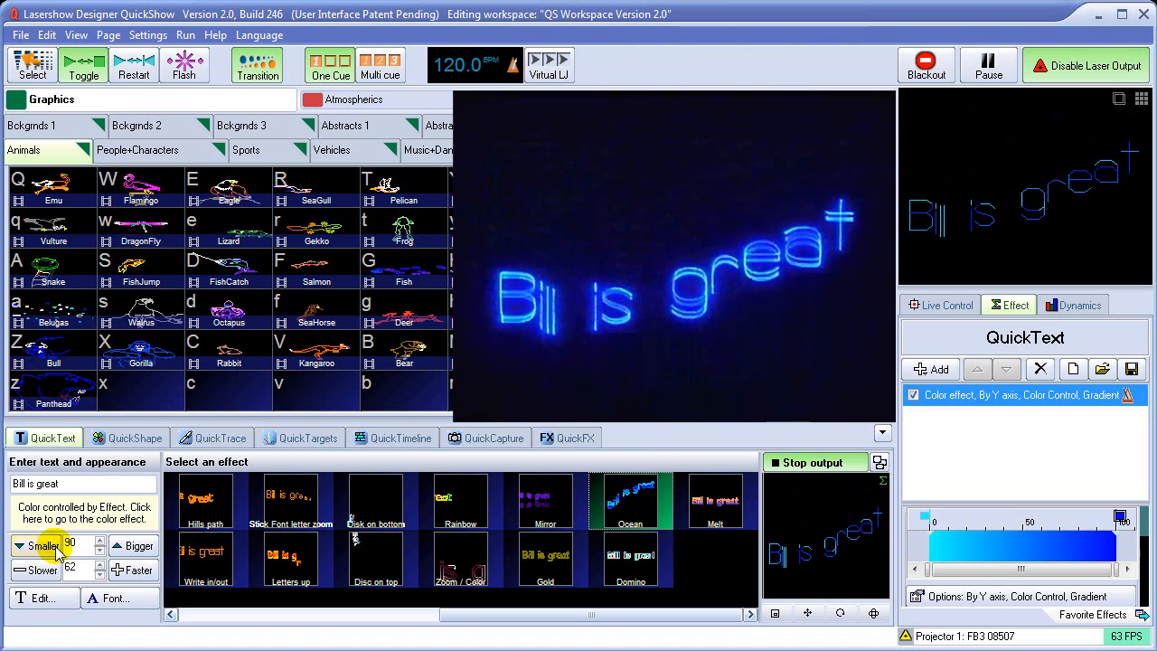
# Apply the Letters up effect to the text and load the ARCHITEC.LDF laser font.
pyautogui.click(305, 561)
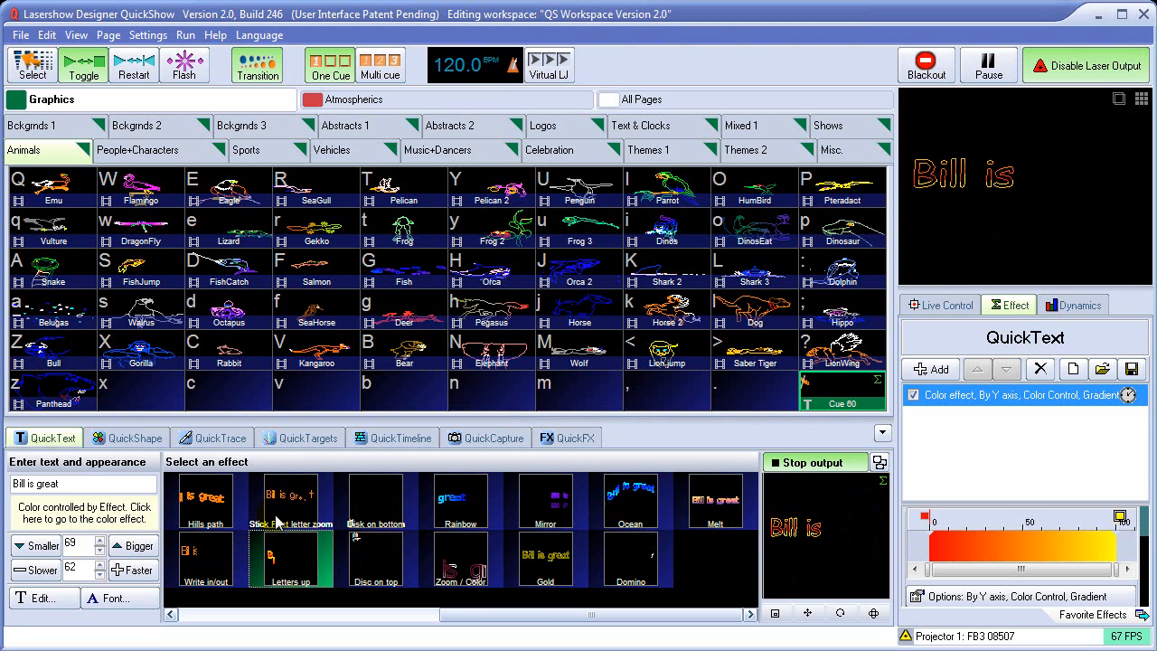
pyautogui.click(118, 598)
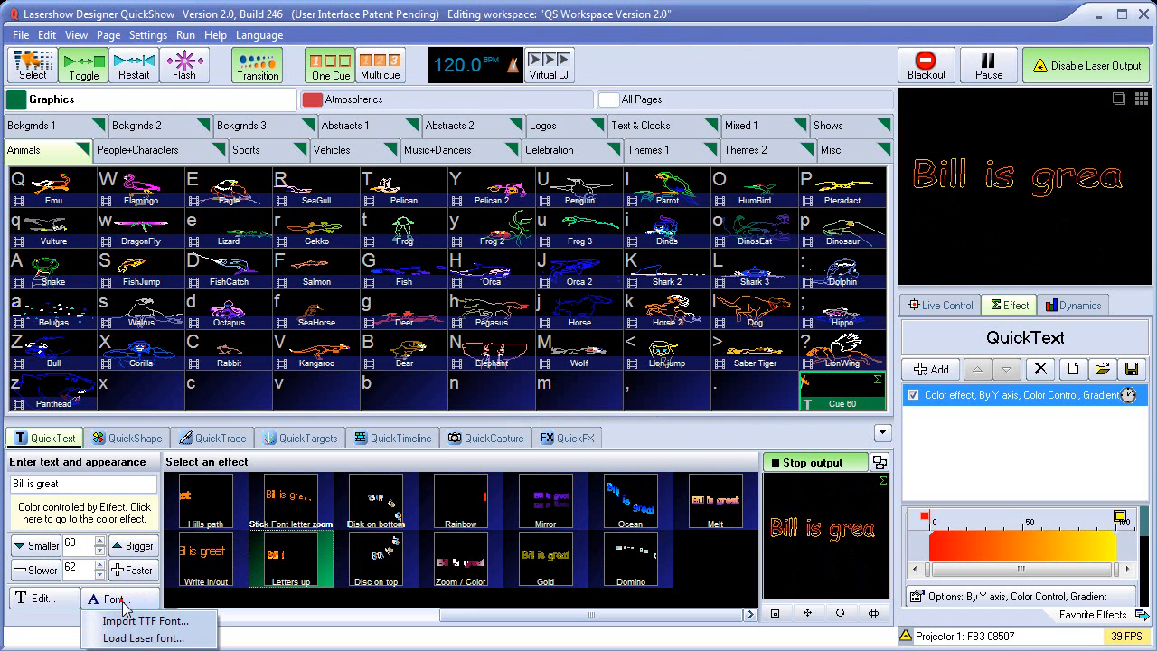
pyautogui.click(140, 638)
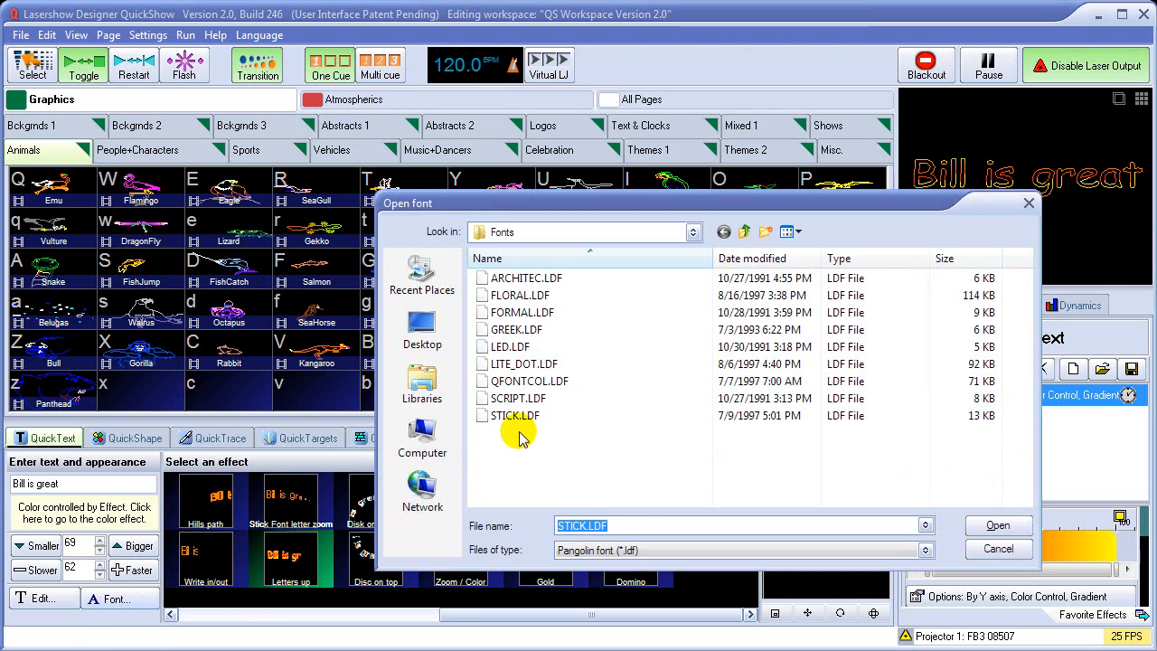
pyautogui.click(533, 280)
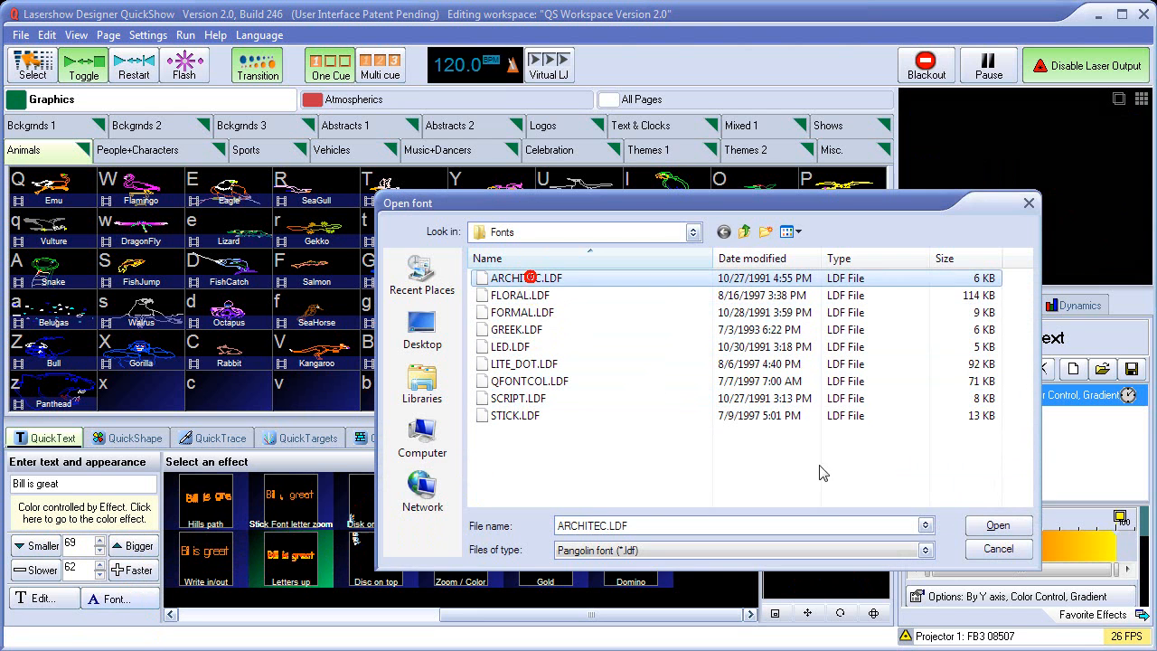
pyautogui.click(996, 526)
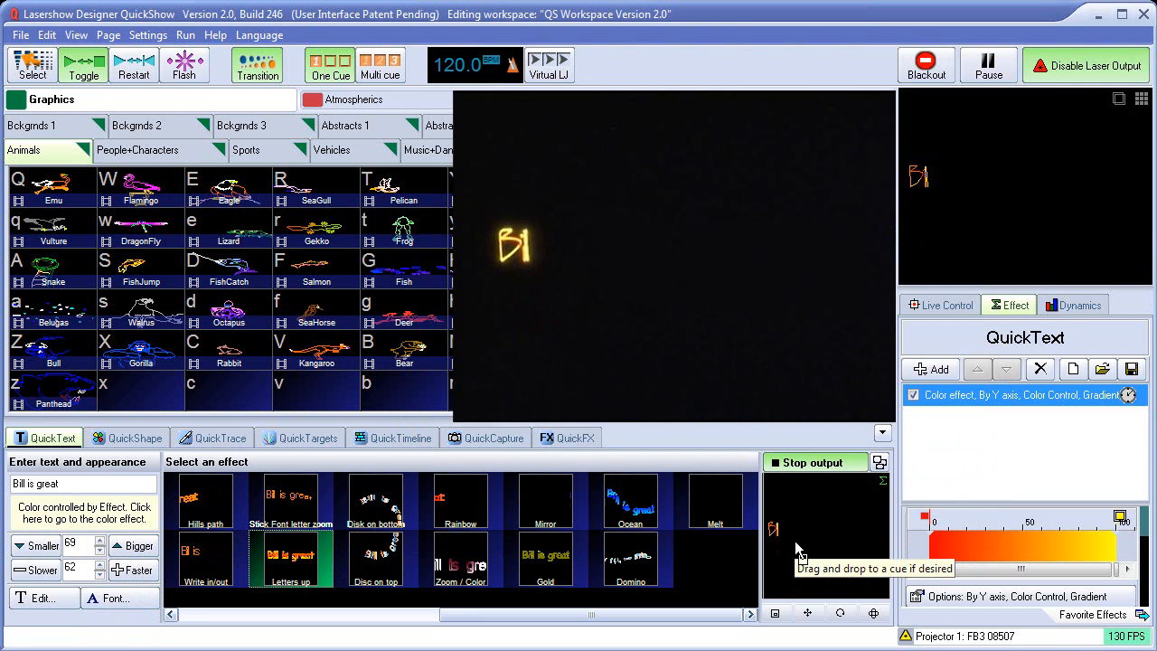
# Enlarge the Letters up text to size 159.
pyautogui.click(138, 546)
pyautogui.click(138, 549)
pyautogui.click(138, 547)
pyautogui.click(138, 548)
pyautogui.click(138, 548)
pyautogui.click(139, 548)
pyautogui.click(139, 547)
pyautogui.click(139, 548)
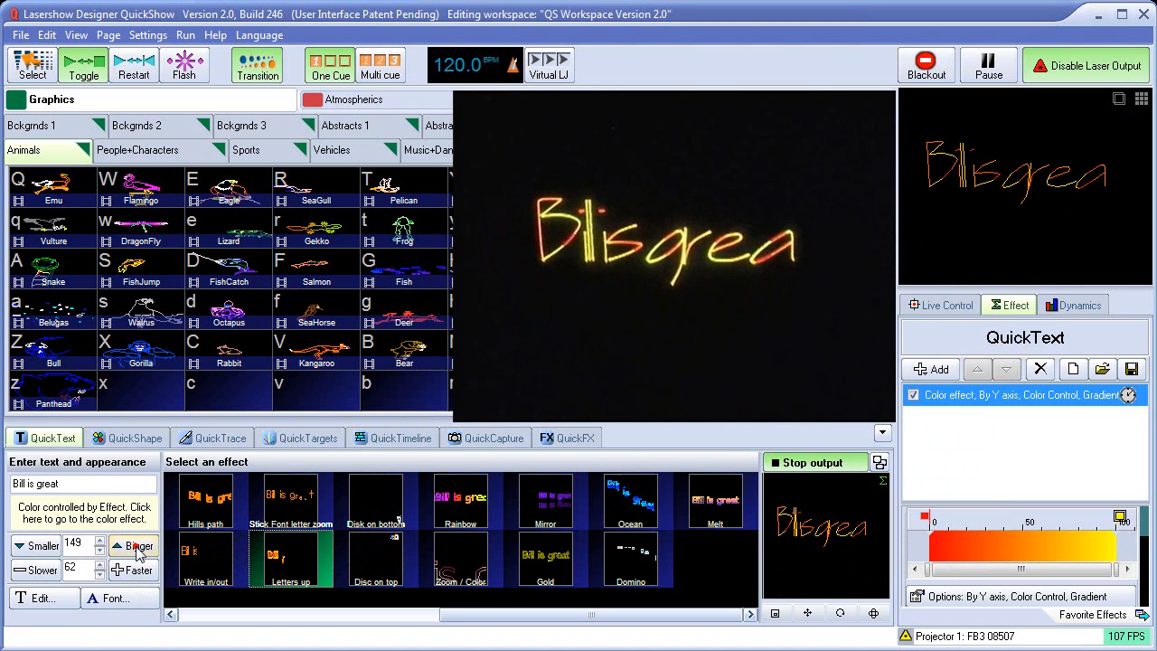
pyautogui.click(138, 547)
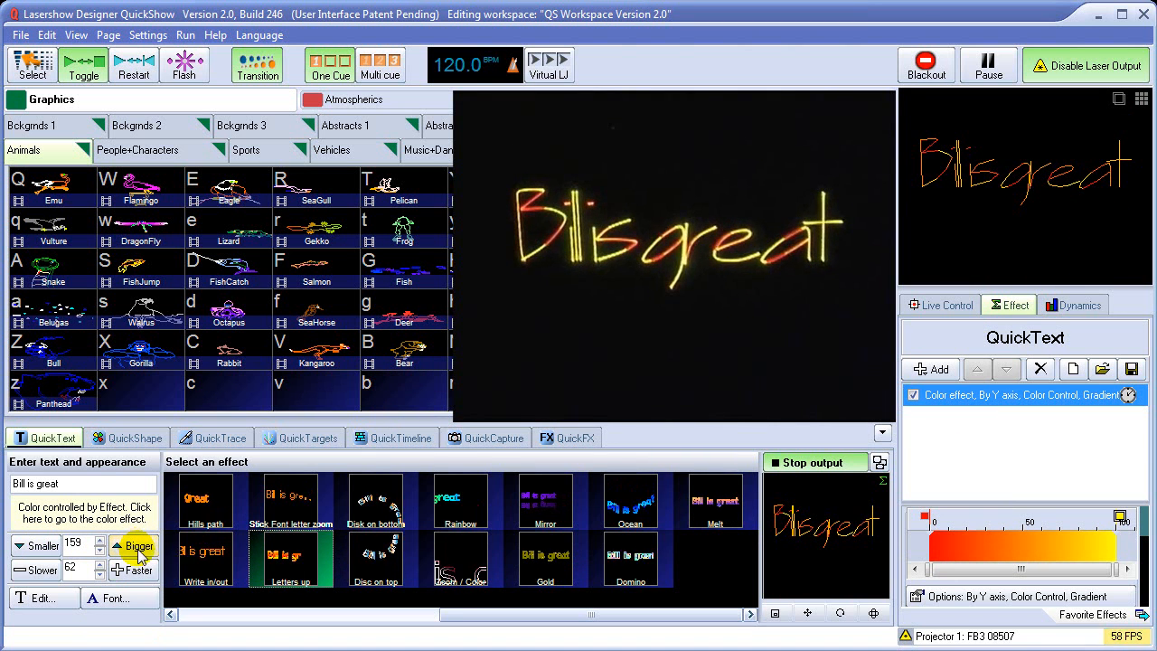
# Try the Scroll / fade on ends, Up and around and Scroll around cone effects, and apply Perspective scroll to the text.
pyautogui.click(195, 616)
pyautogui.click(267, 562)
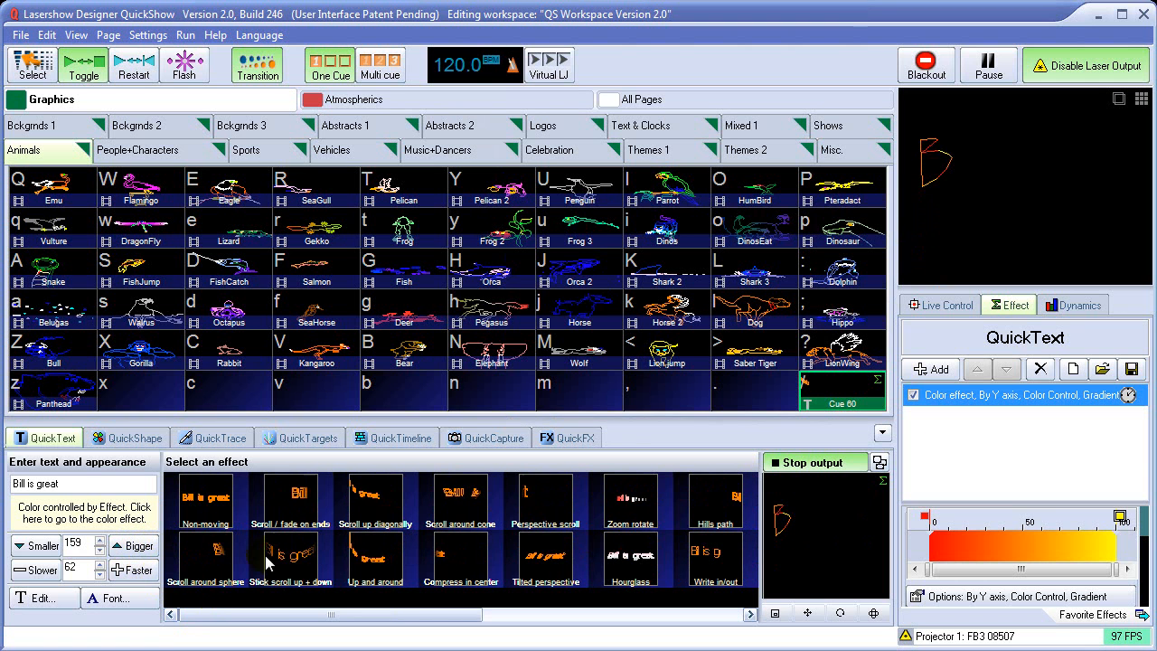
pyautogui.click(299, 503)
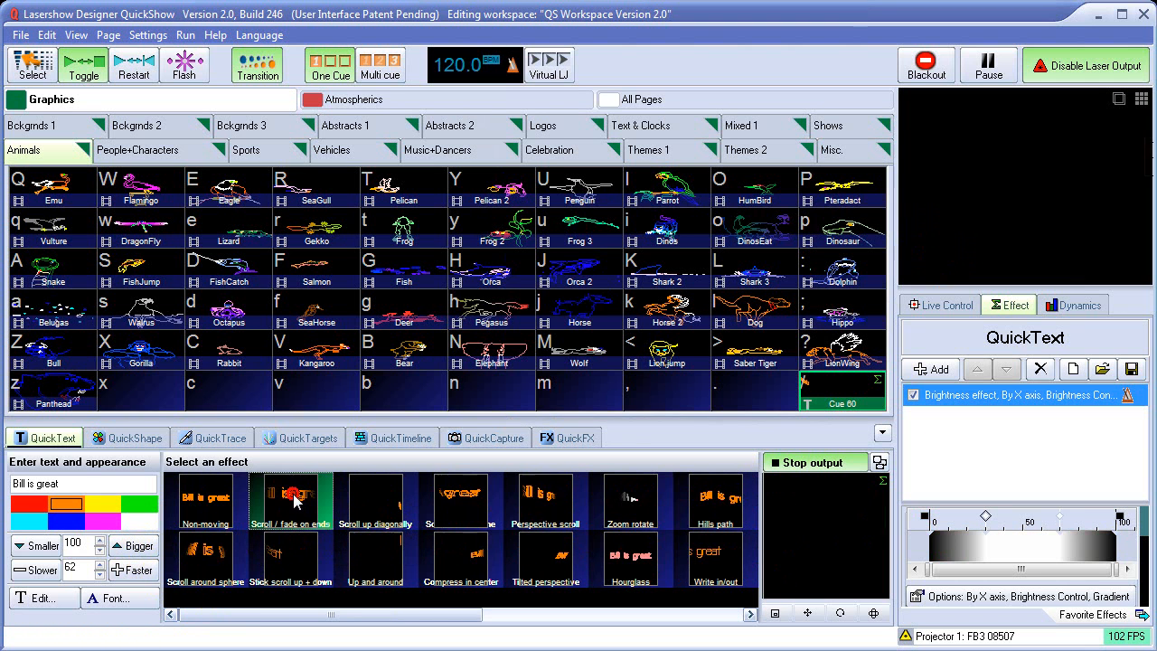
pyautogui.click(388, 503)
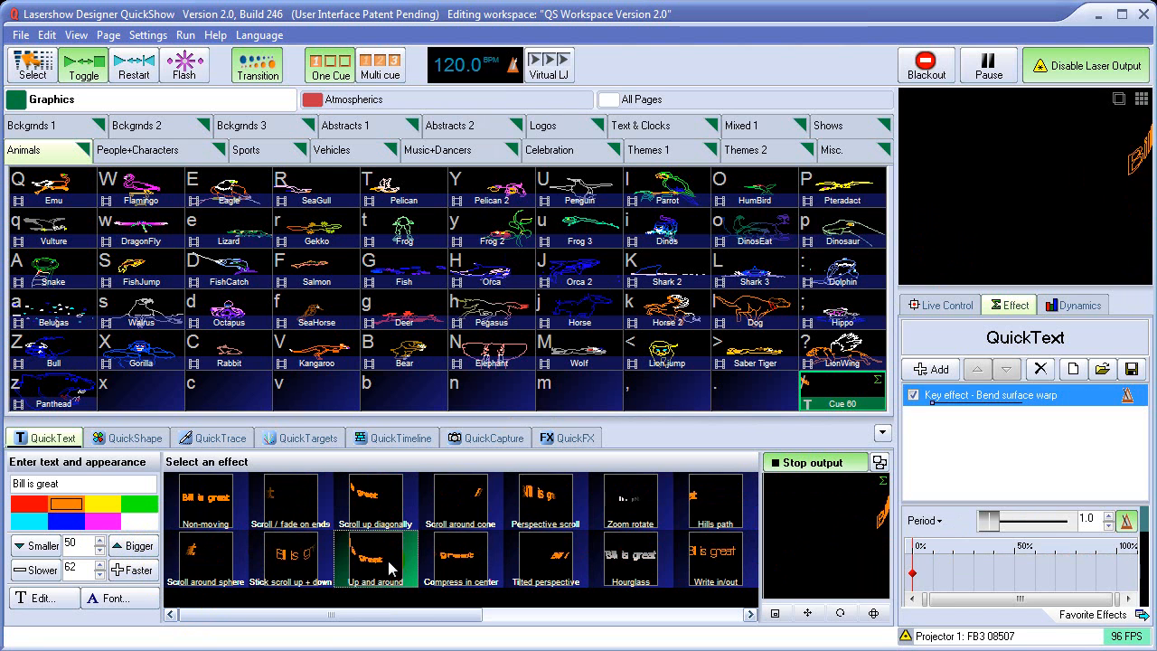
pyautogui.click(466, 556)
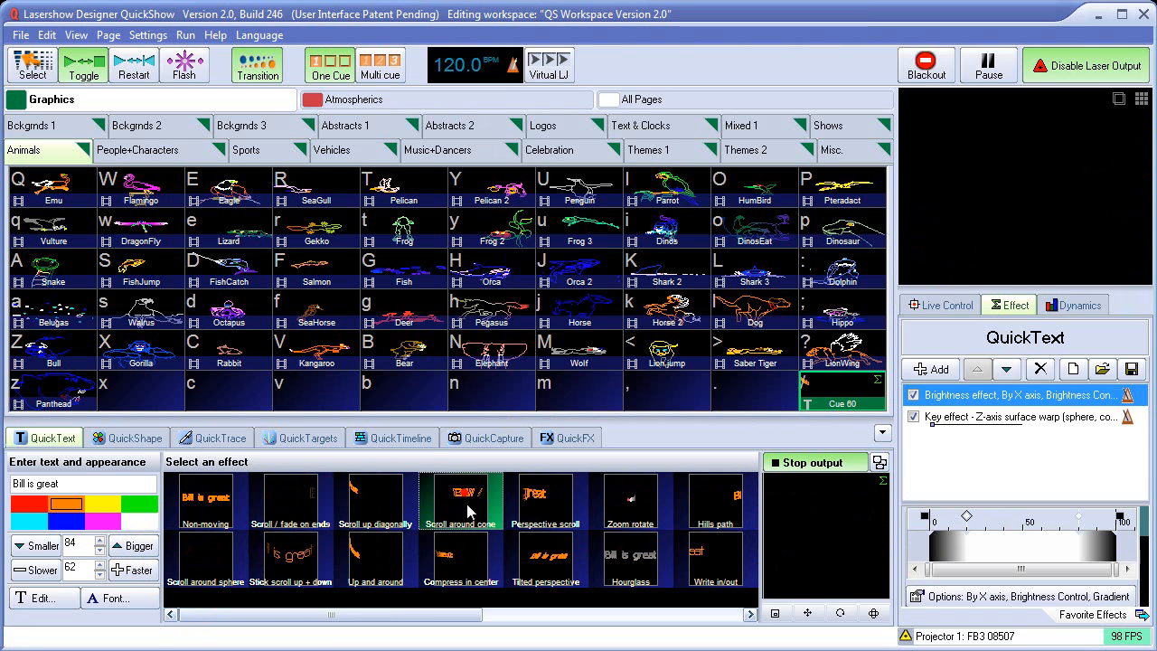
pyautogui.click(546, 513)
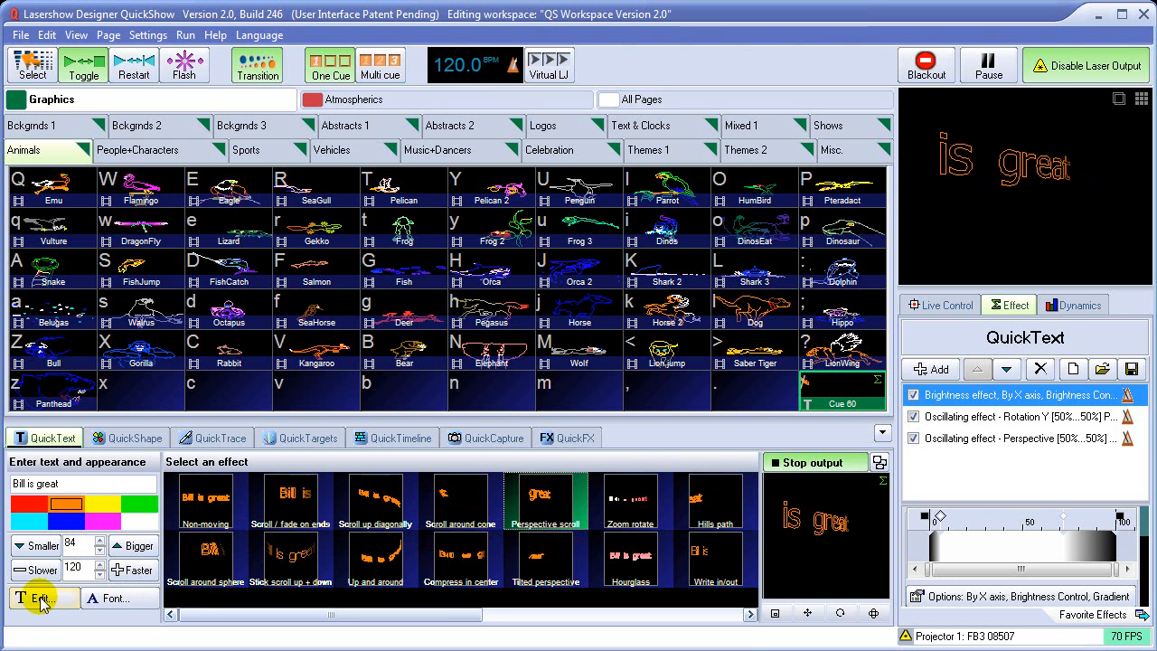
# Edit the Perspective scroll preset to add a Roto Z oscillating effect on its characters and save the change.
pyautogui.rightClick(545, 490)
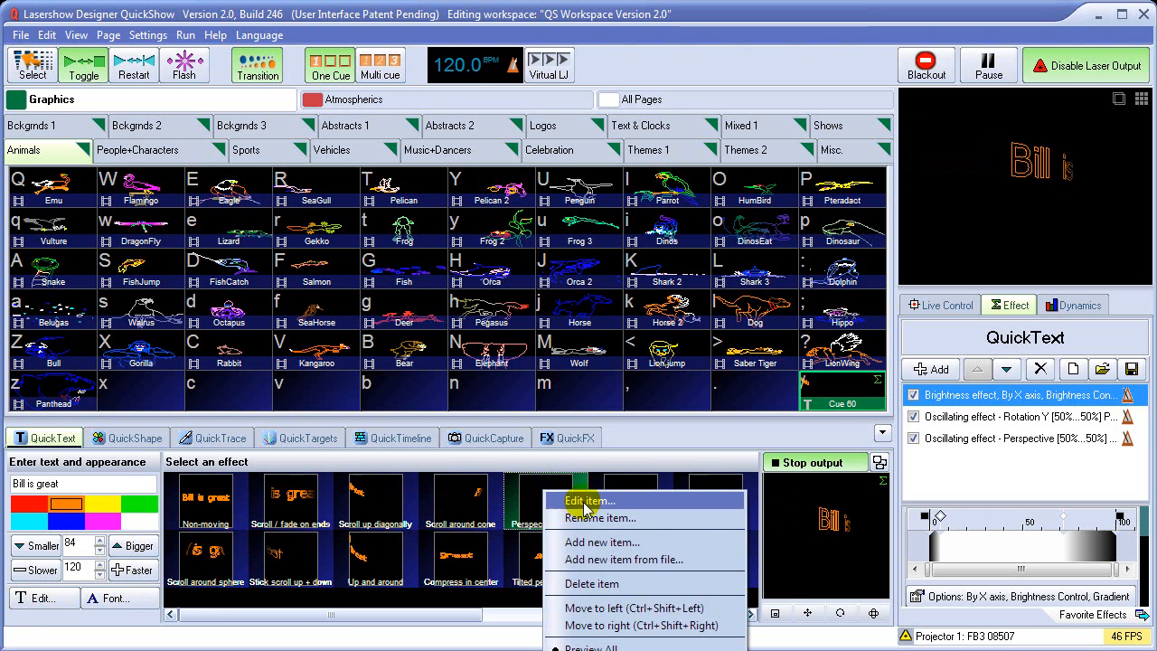
pyautogui.click(587, 502)
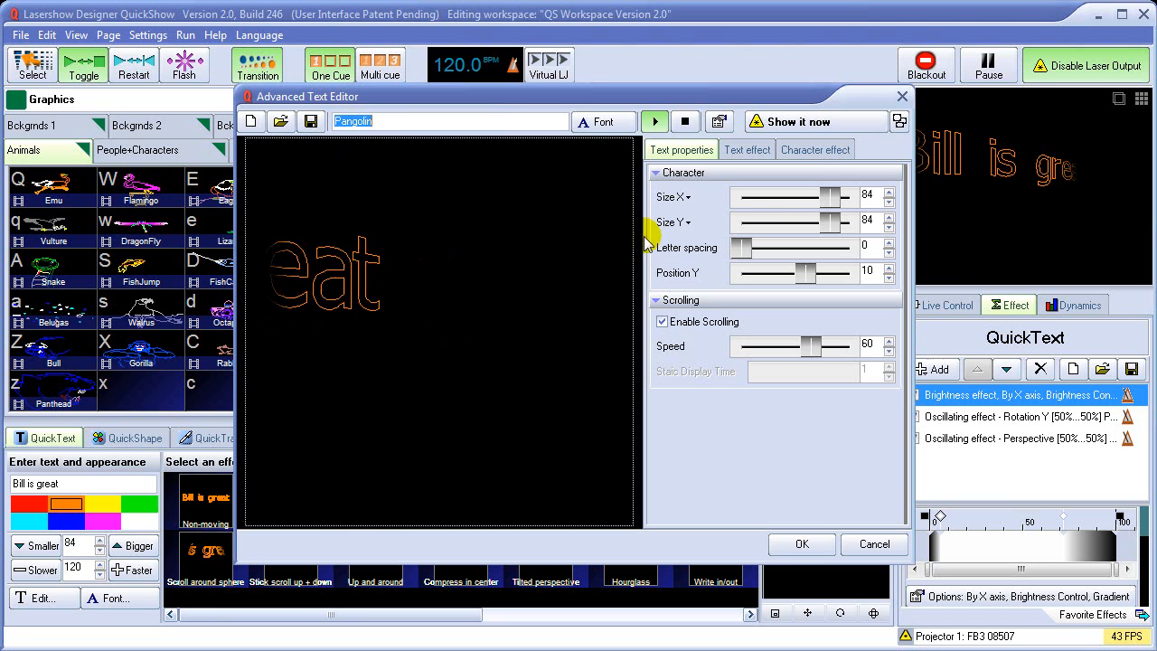
pyautogui.click(807, 150)
pyautogui.click(681, 237)
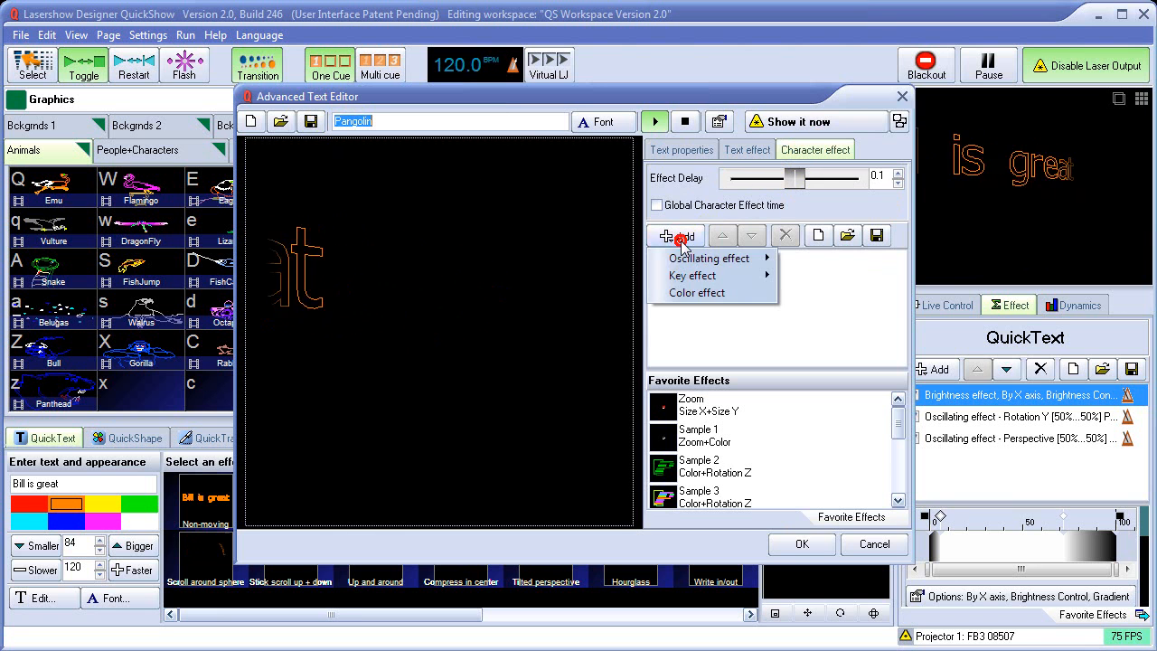
pyautogui.moveTo(687, 259)
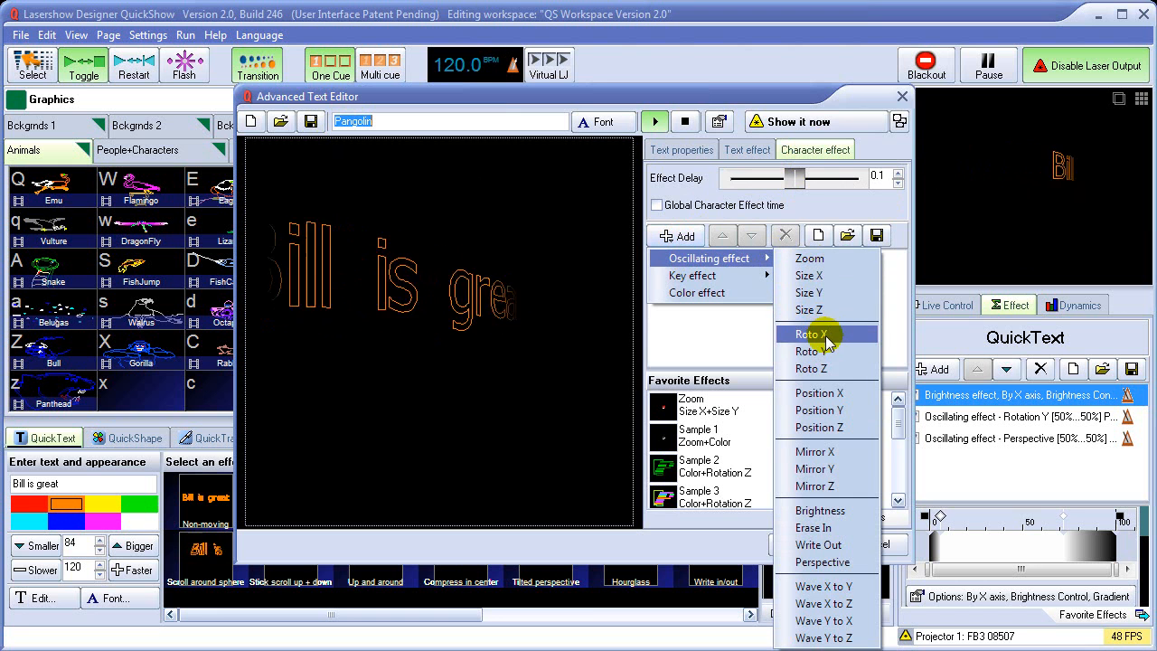
pyautogui.click(816, 368)
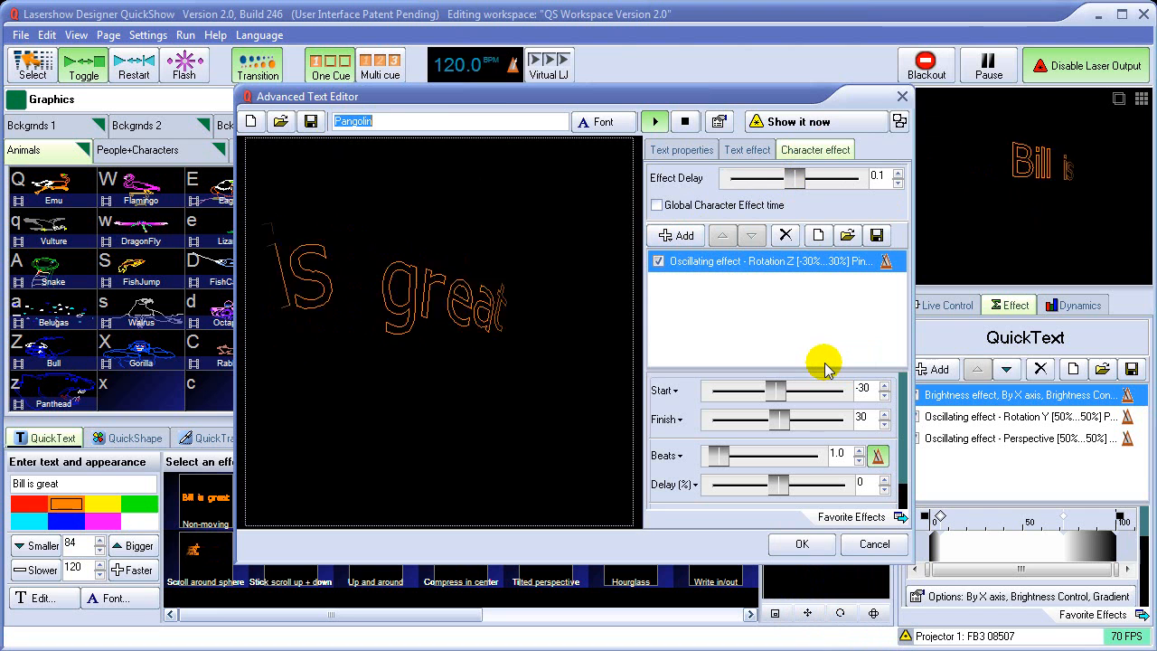
pyautogui.click(820, 548)
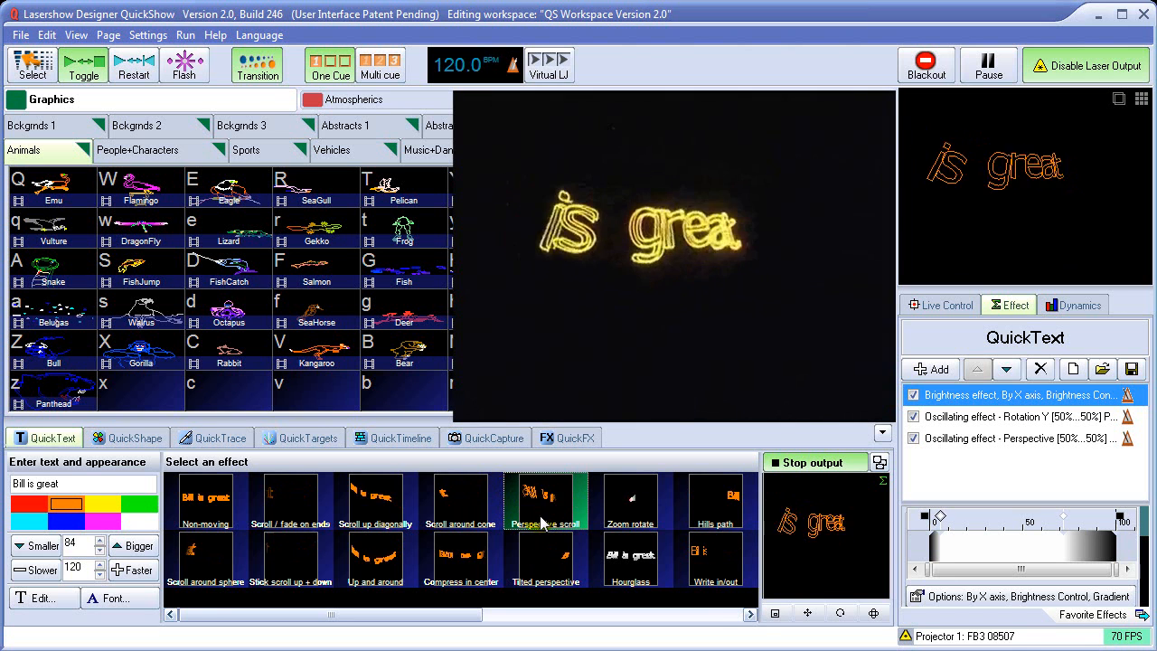
# Create a new effect preset starting from Non-moving and add a Color effect to the whole text.
pyautogui.click(708, 614)
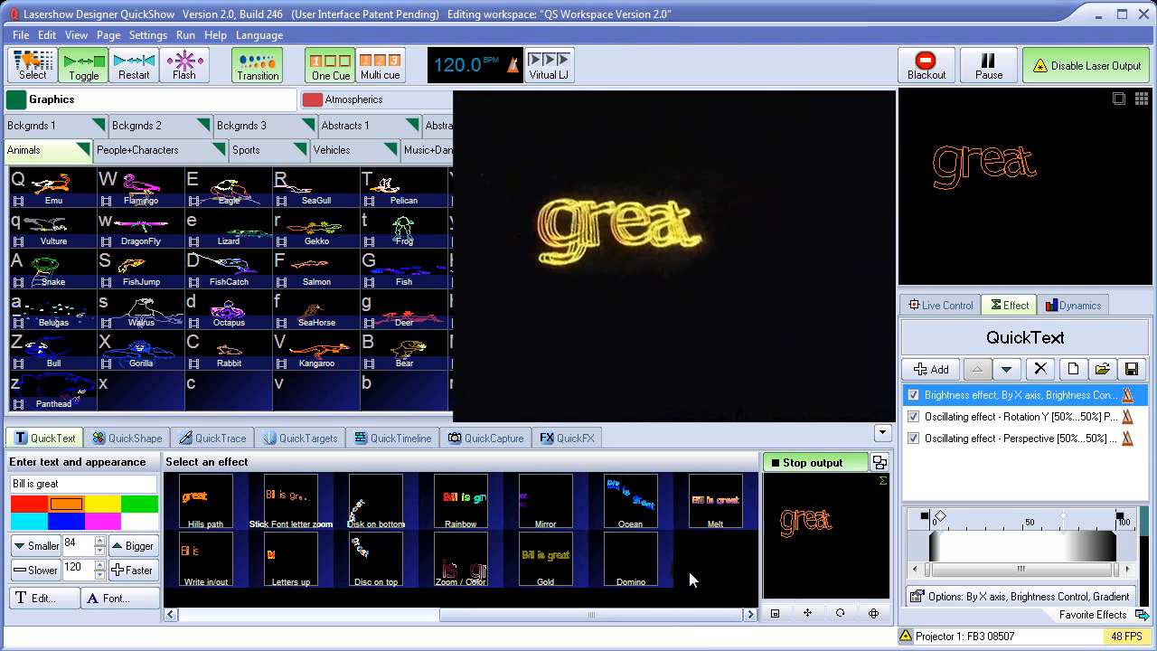
pyautogui.moveTo(628, 618); pyautogui.dragTo(542, 619)
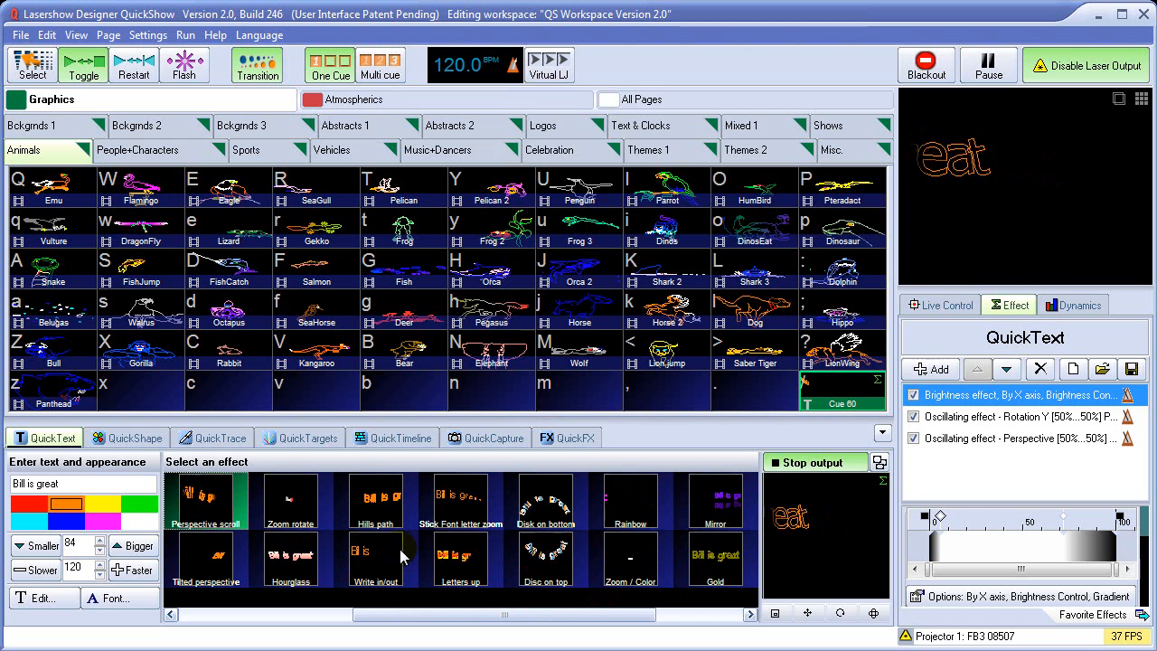
pyautogui.moveTo(464, 614); pyautogui.dragTo(258, 620)
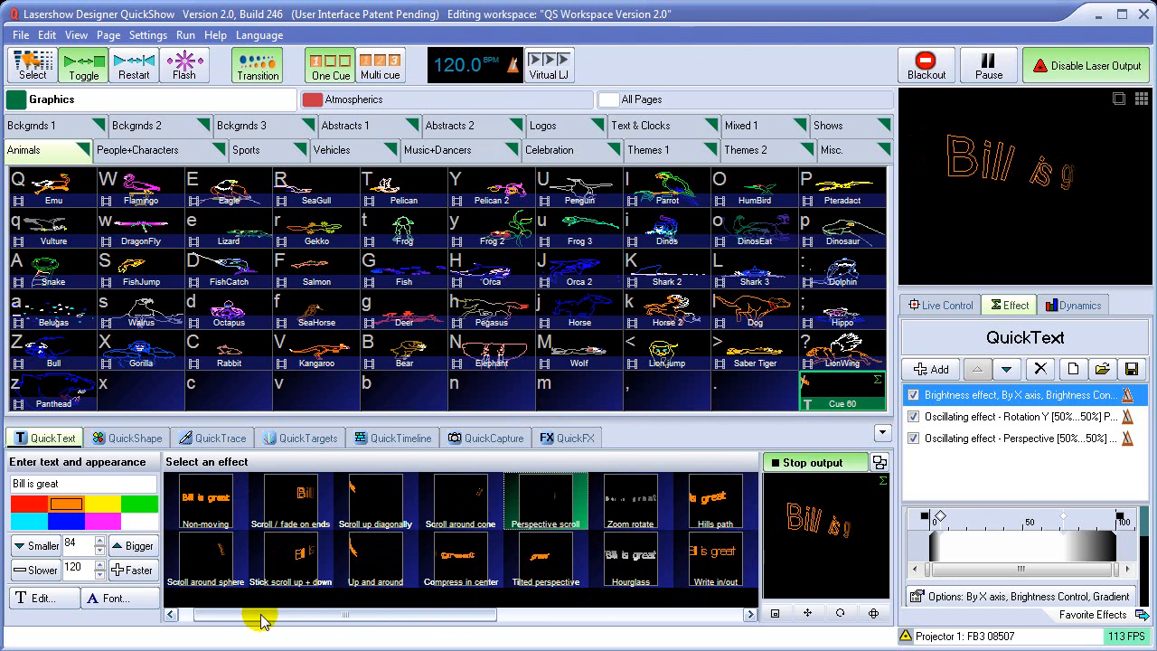
pyautogui.click(211, 509)
pyautogui.rightClick(212, 491)
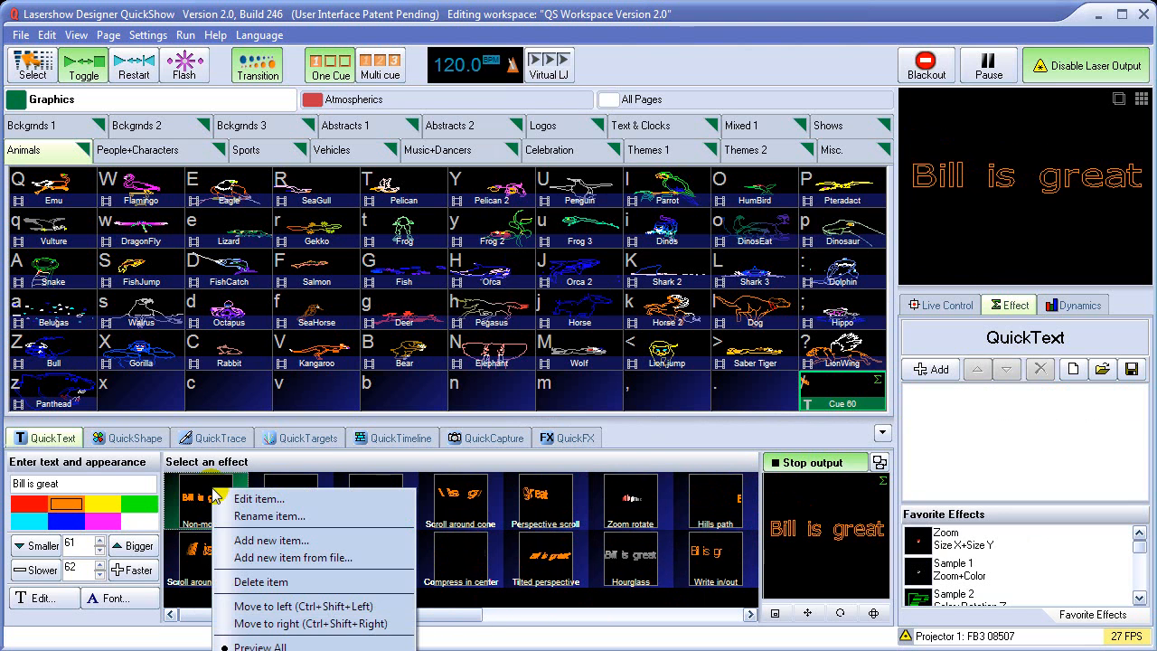
pyautogui.click(307, 540)
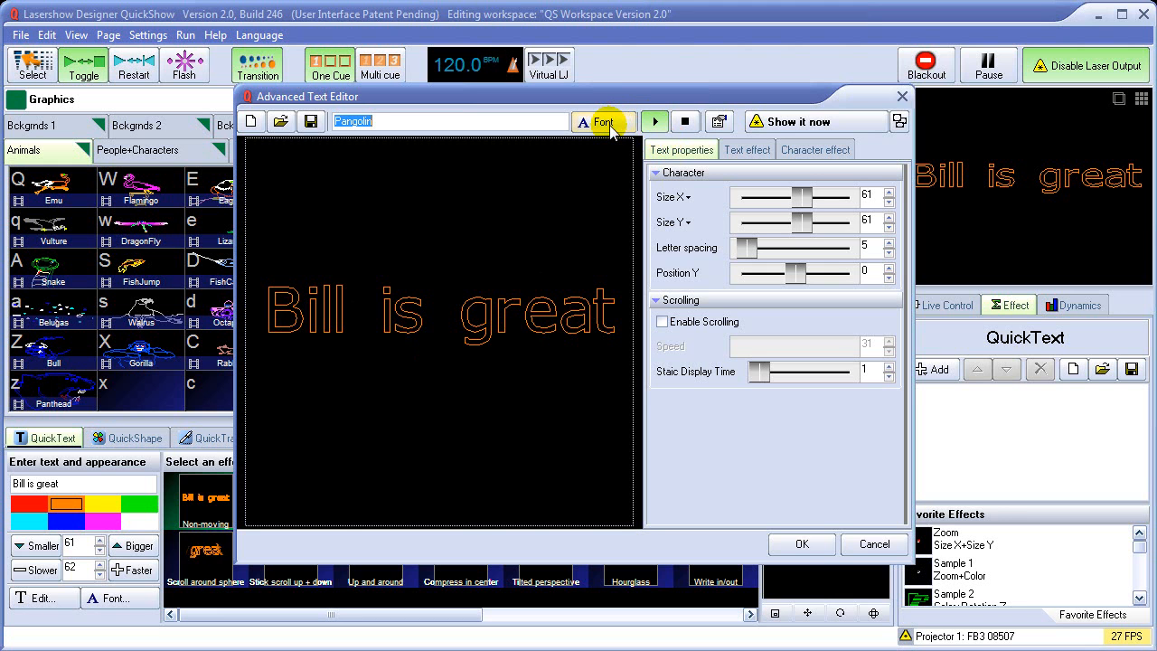
pyautogui.click(748, 152)
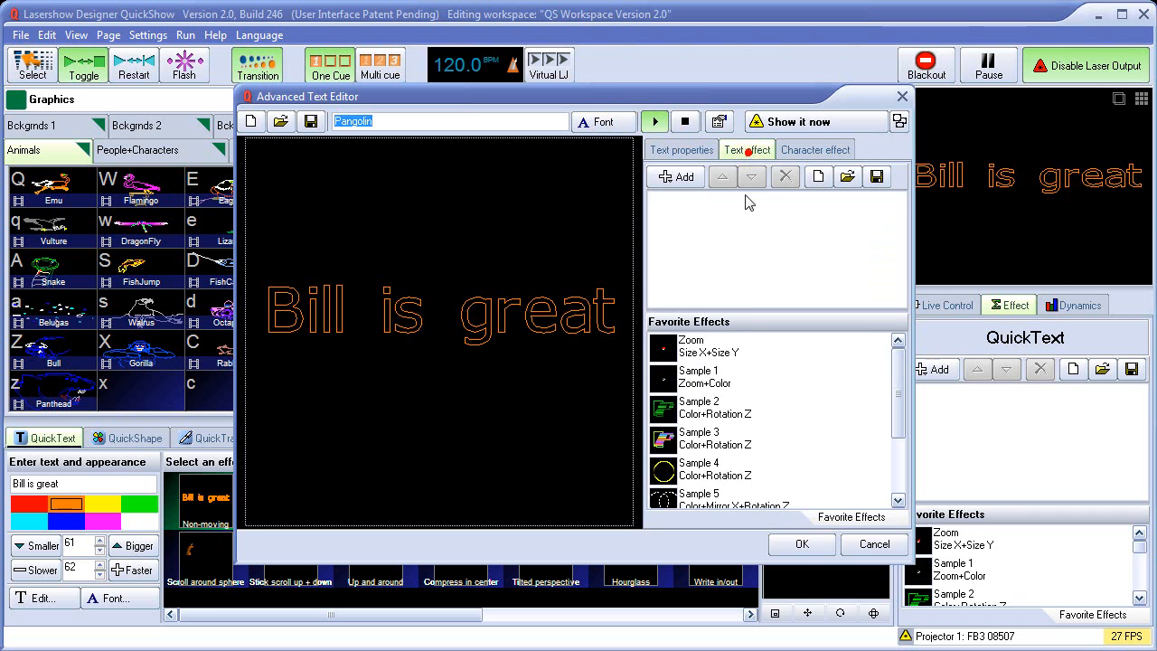
pyautogui.click(676, 176)
pyautogui.click(700, 237)
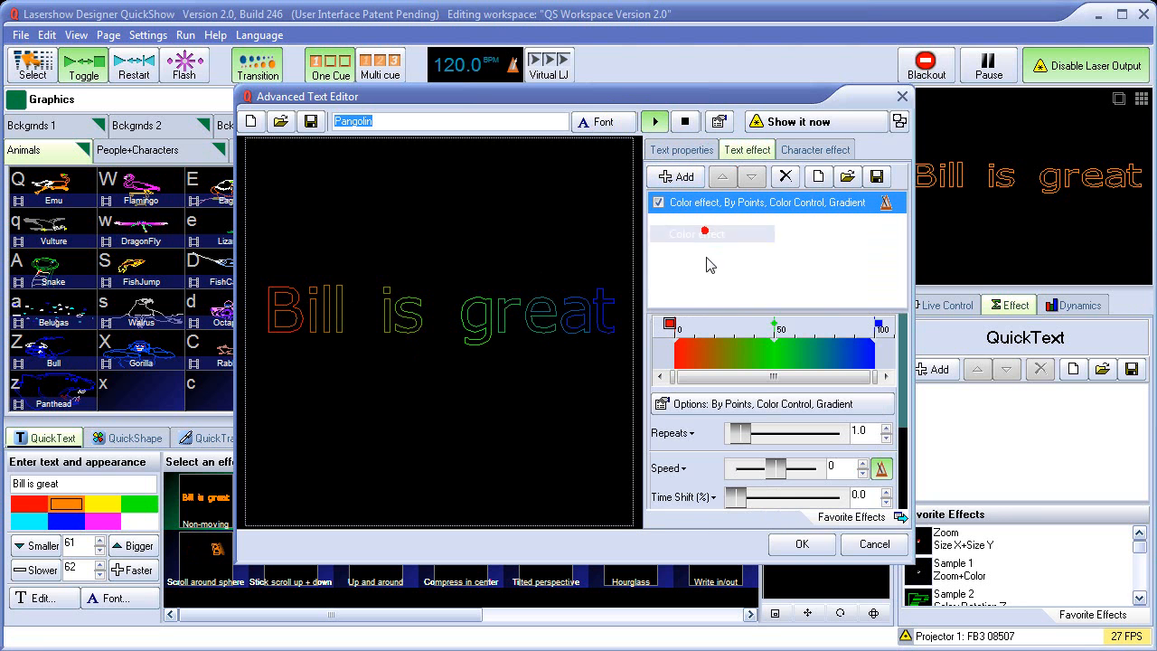
# Add an oscillating Zoom effect to the new preset's characters and save the preset.
pyautogui.click(818, 152)
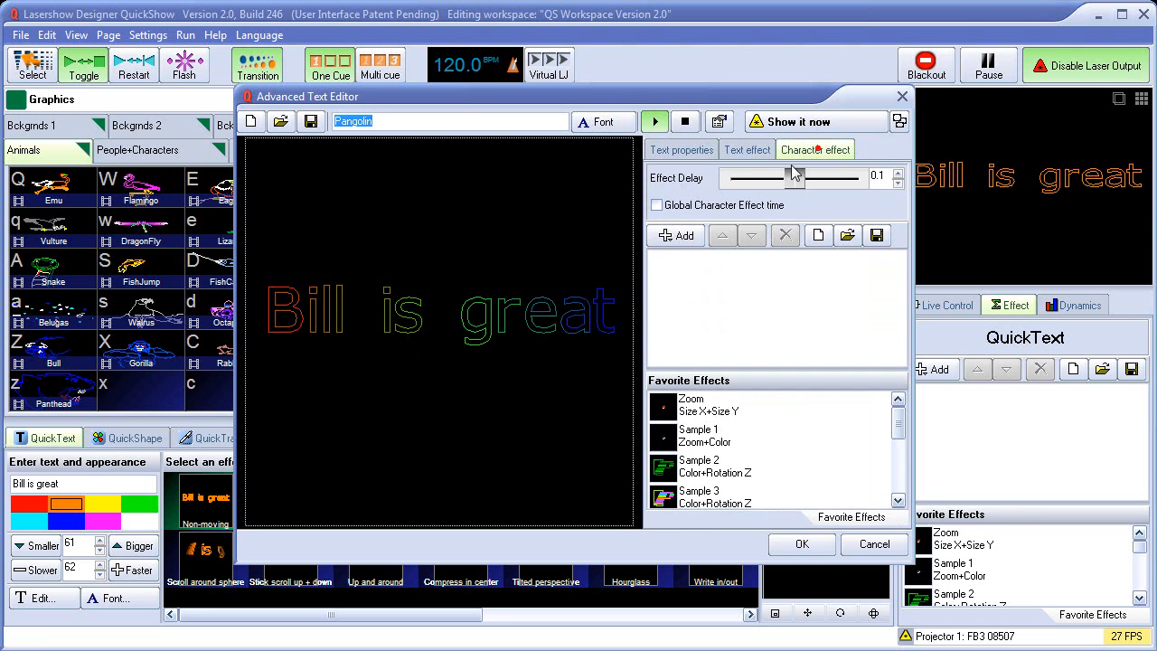
pyautogui.click(669, 236)
pyautogui.moveTo(704, 259)
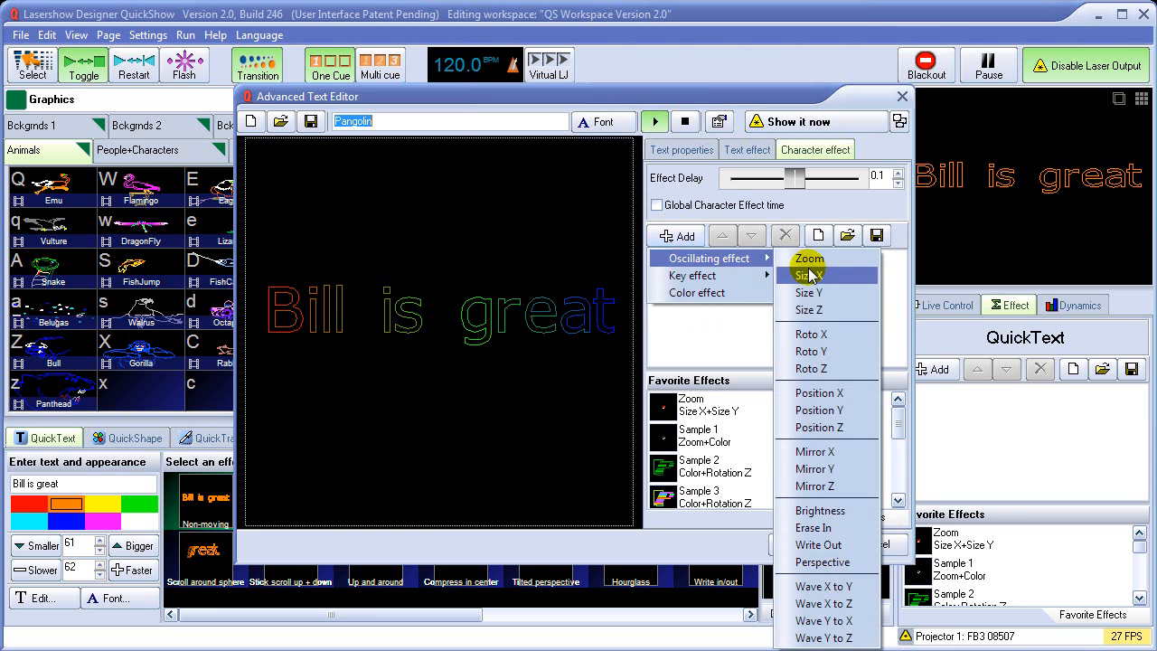
pyautogui.click(808, 259)
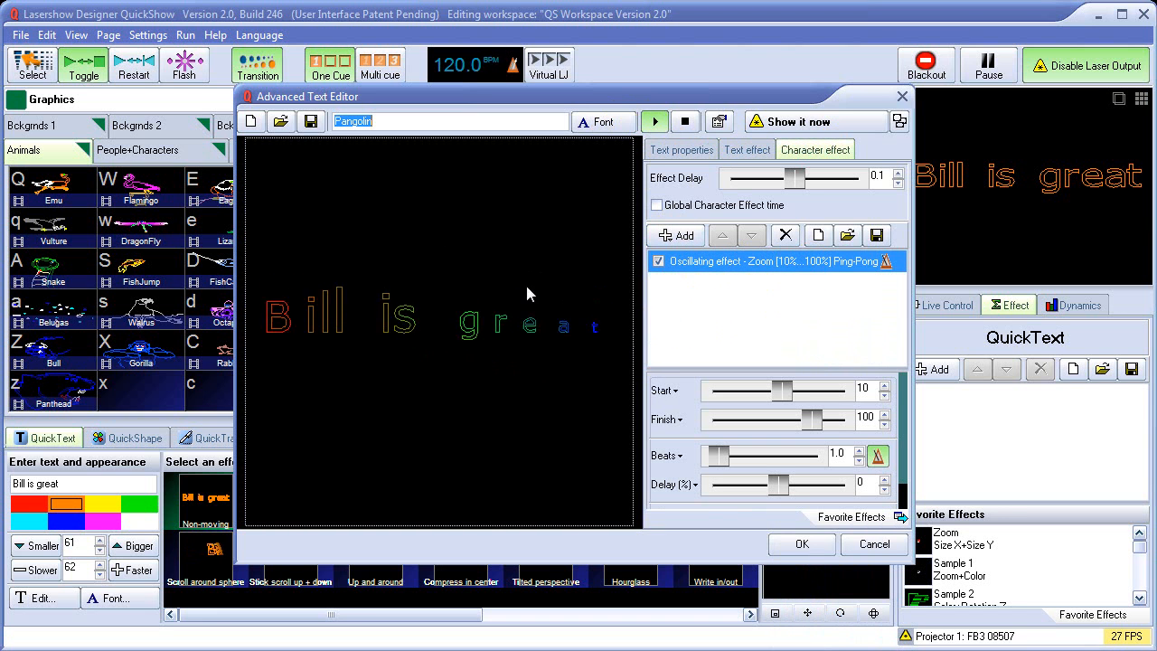
pyautogui.click(802, 543)
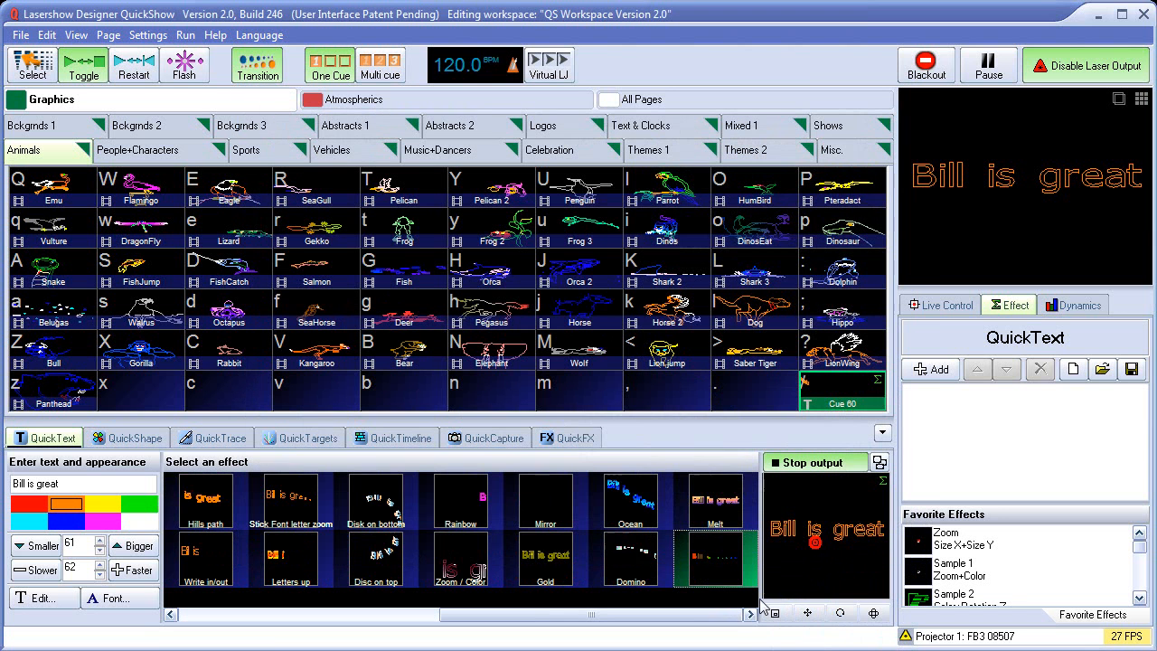
# Rename the newly added effect preset as My new effect.
pyautogui.rightClick(712, 558)
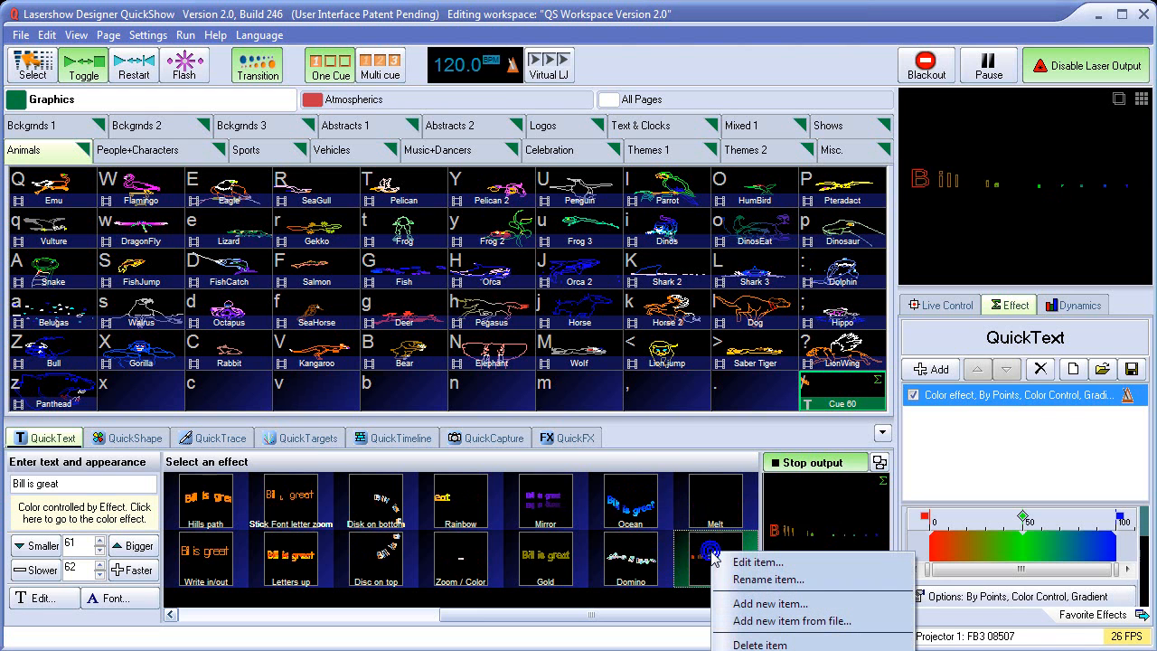
pyautogui.click(748, 581)
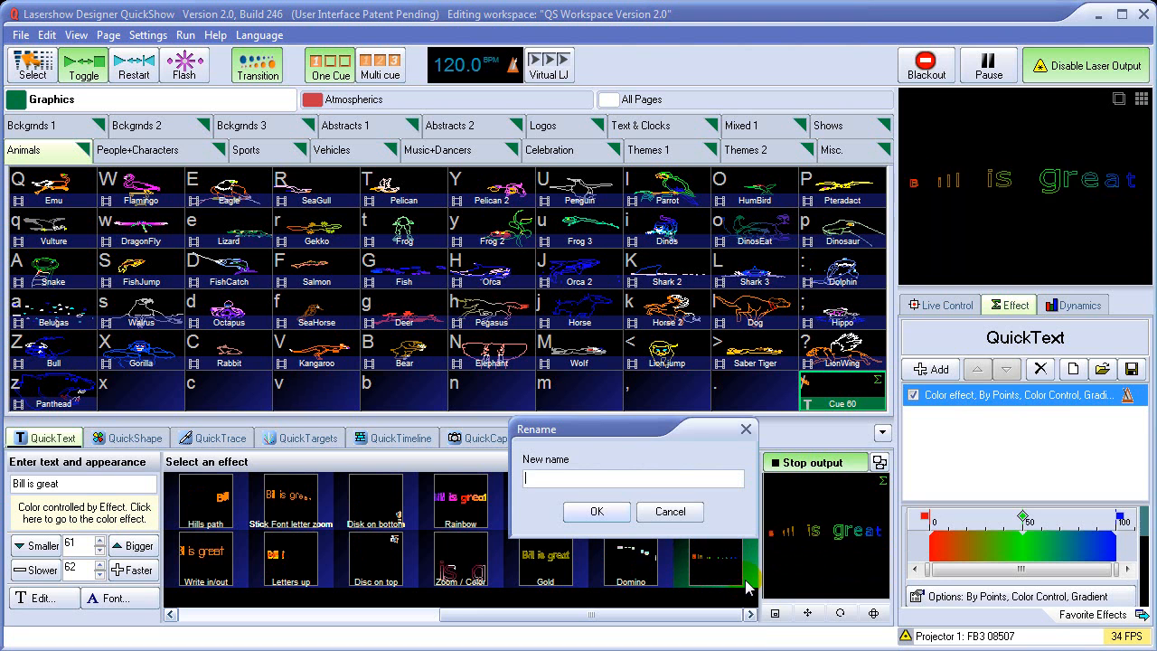
pyautogui.write('My new effect')
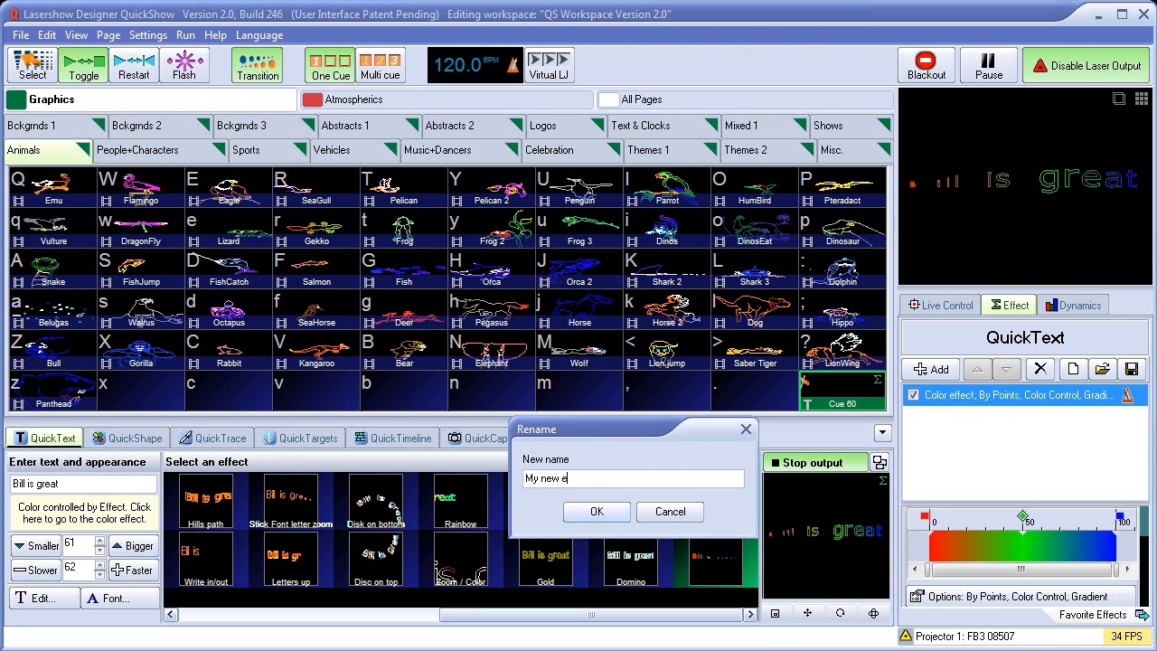
pyautogui.click(599, 510)
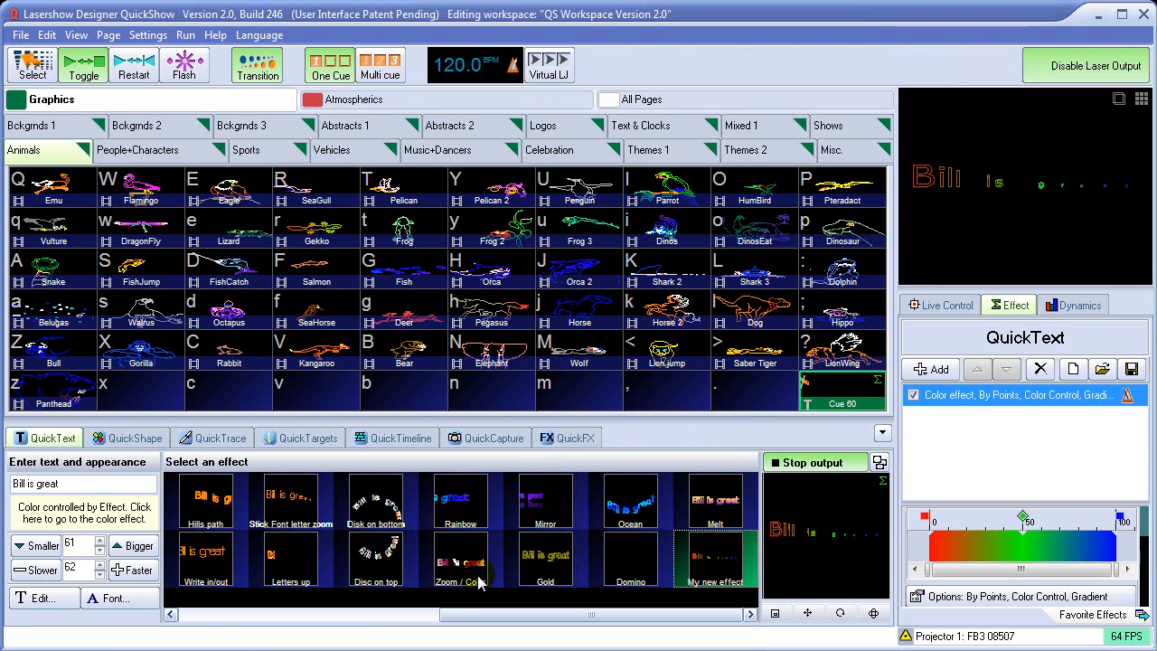
# Recolour the Bill is great text magenta and apply the Tilted perspective effect to it.
pyautogui.click(219, 615)
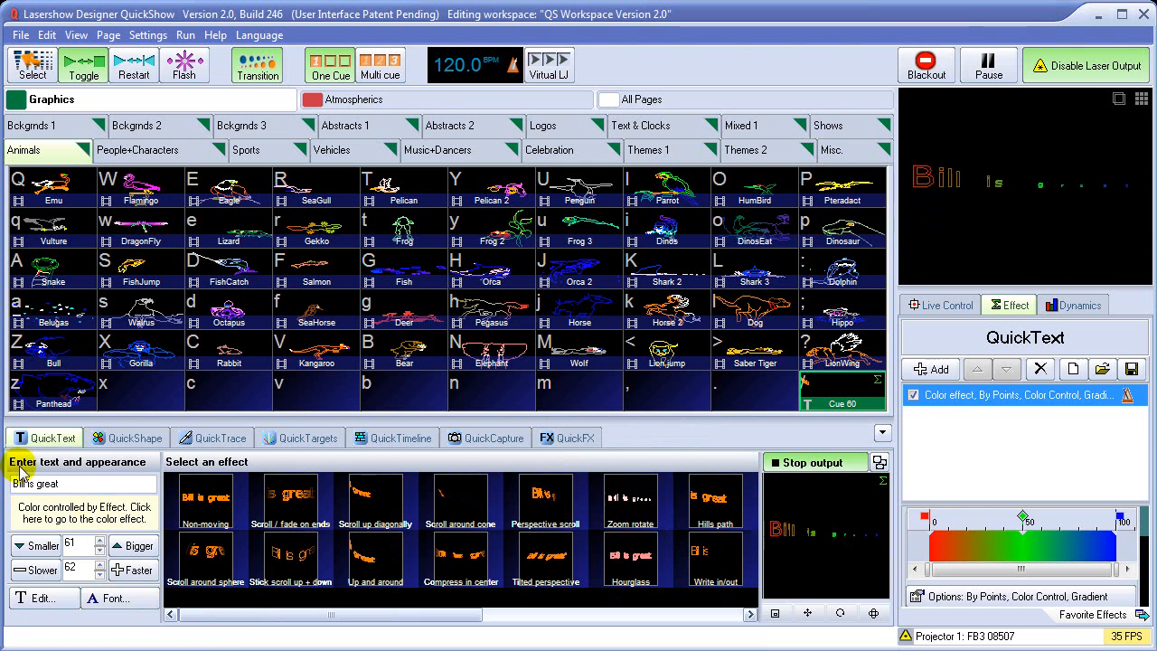
pyautogui.click(201, 499)
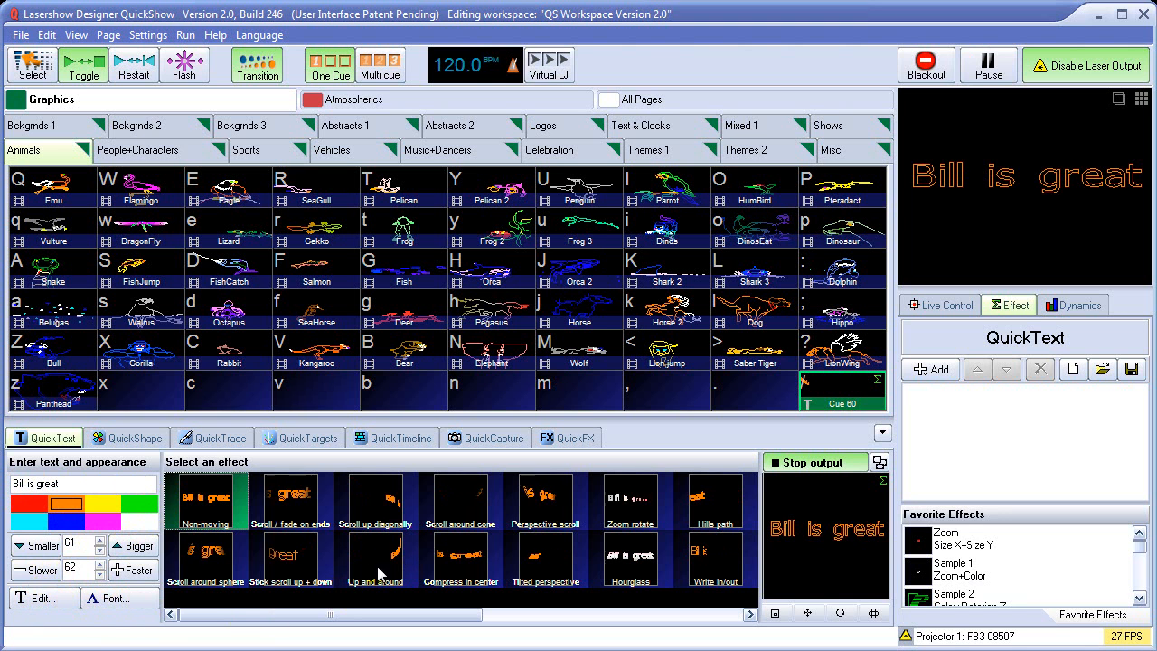
pyautogui.click(102, 522)
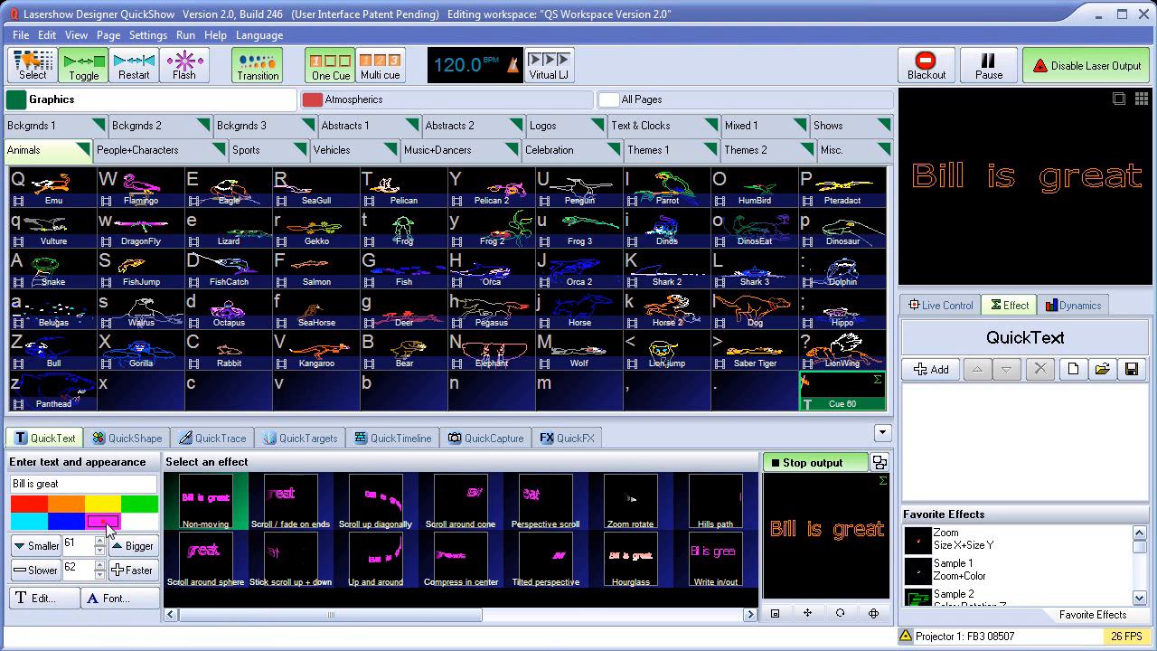
pyautogui.click(551, 564)
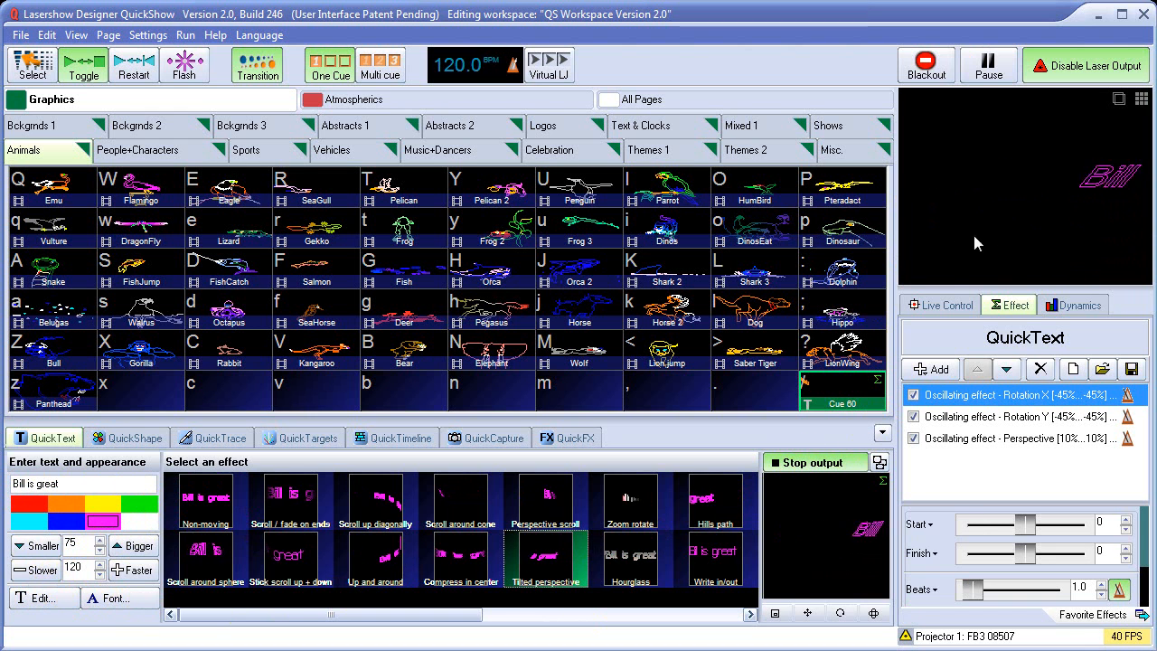
# Assign the text to Zone 5: Secondary Graphics and save it as a cue in the empty cell before Cue 60.
pyautogui.click(878, 462)
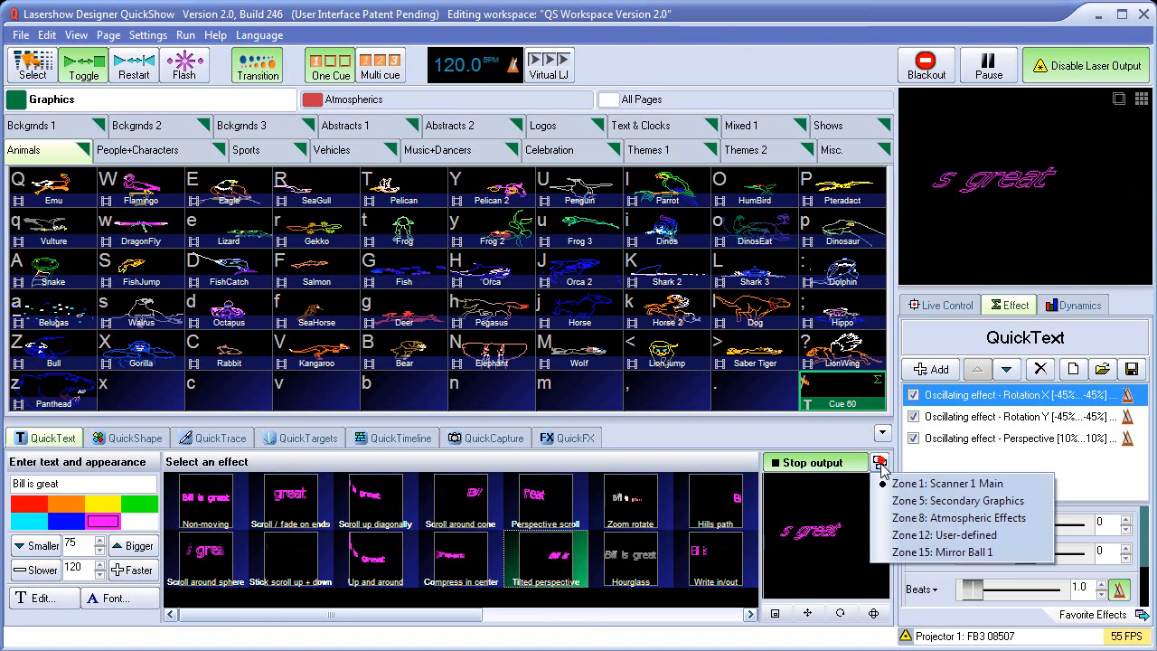
pyautogui.click(907, 500)
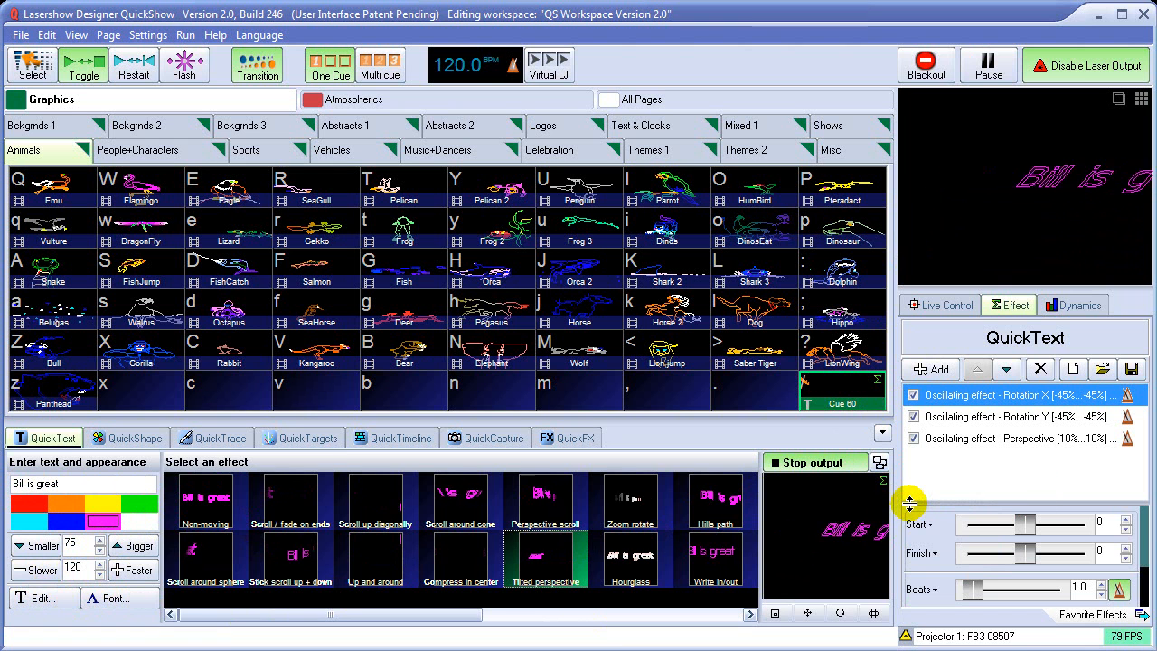
pyautogui.moveTo(825, 549); pyautogui.dragTo(755, 391)
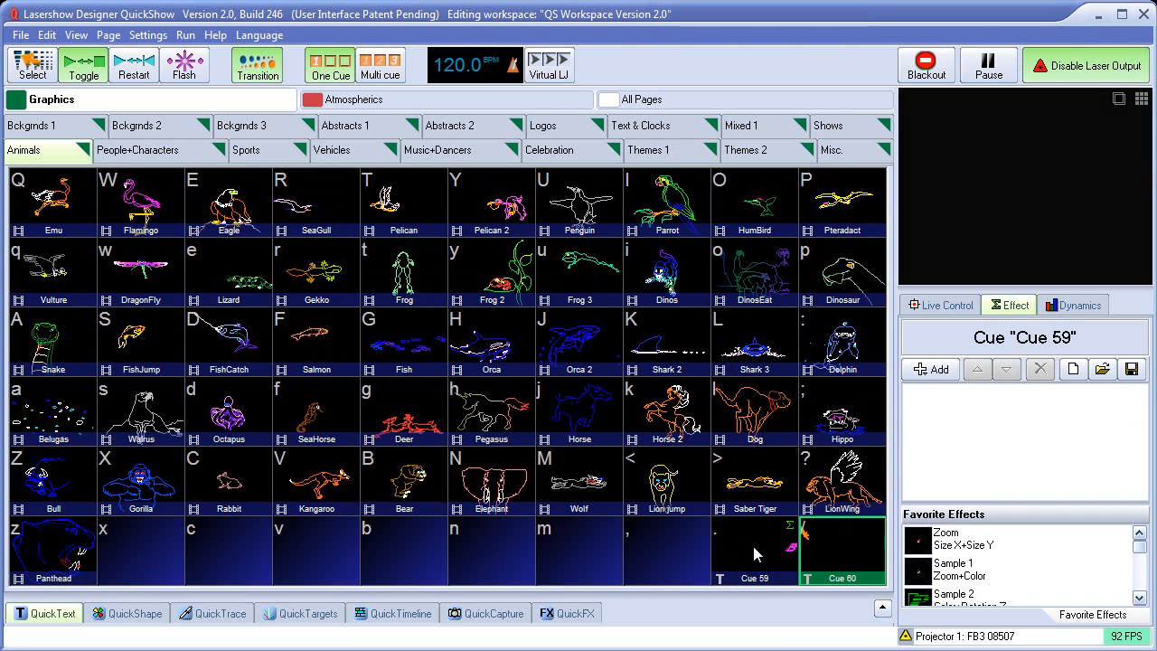
# Play the saved magenta text cue and stop it, then briefly show and collapse the QuickText controls.
pyautogui.click(755, 555)
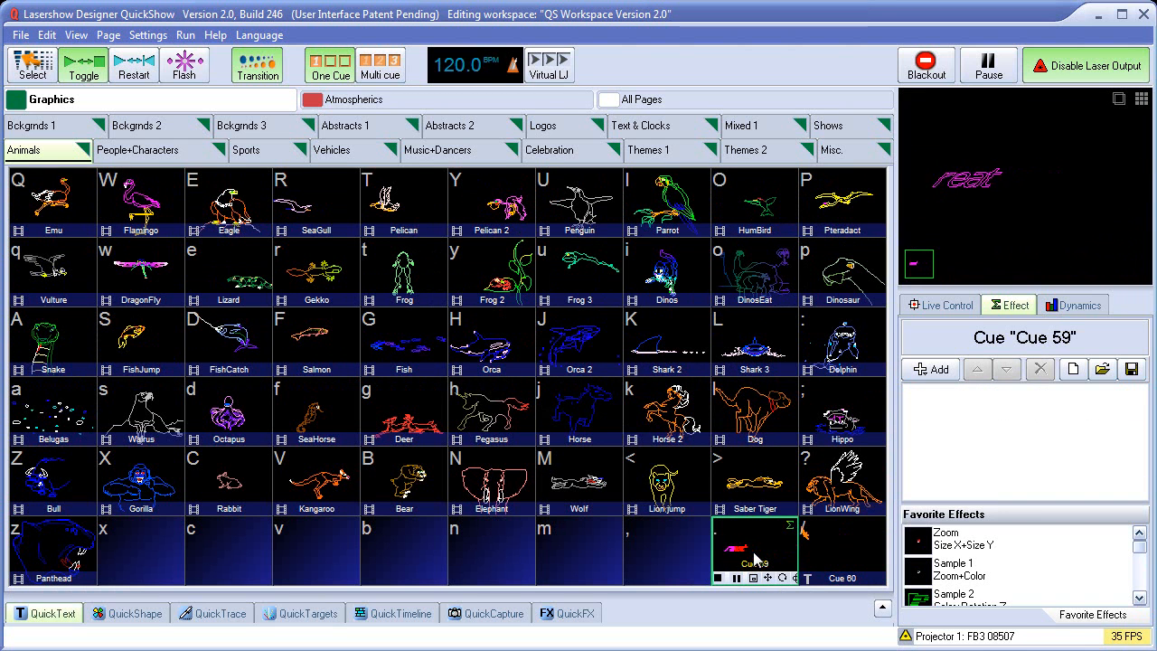
pyautogui.click(757, 561)
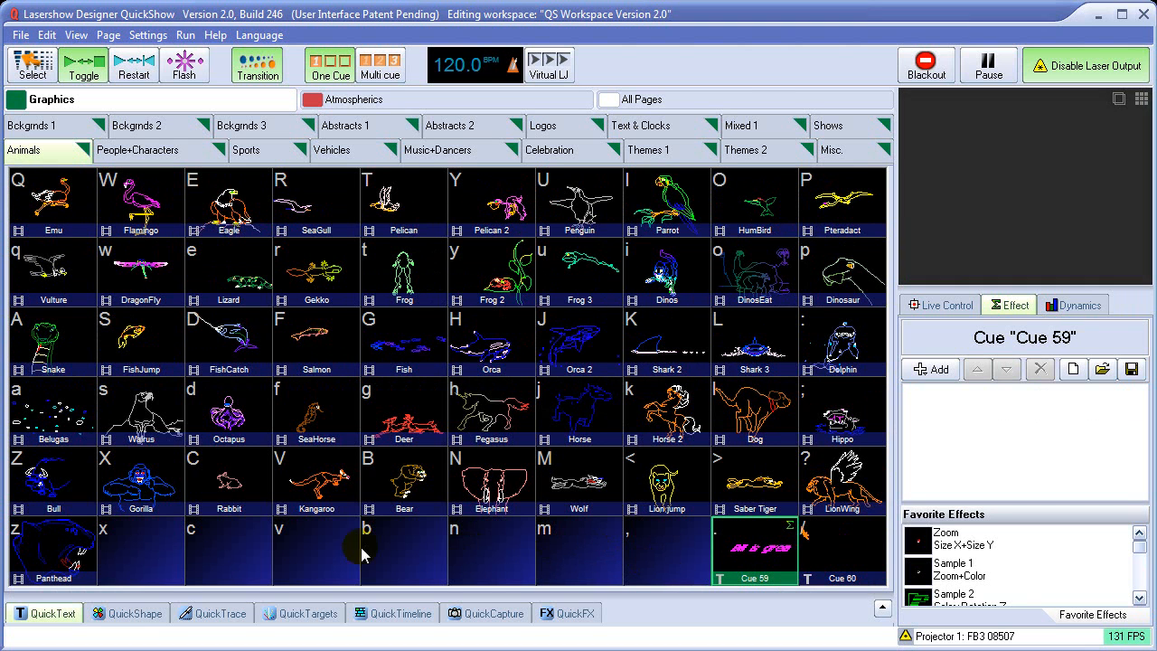
pyautogui.click(42, 613)
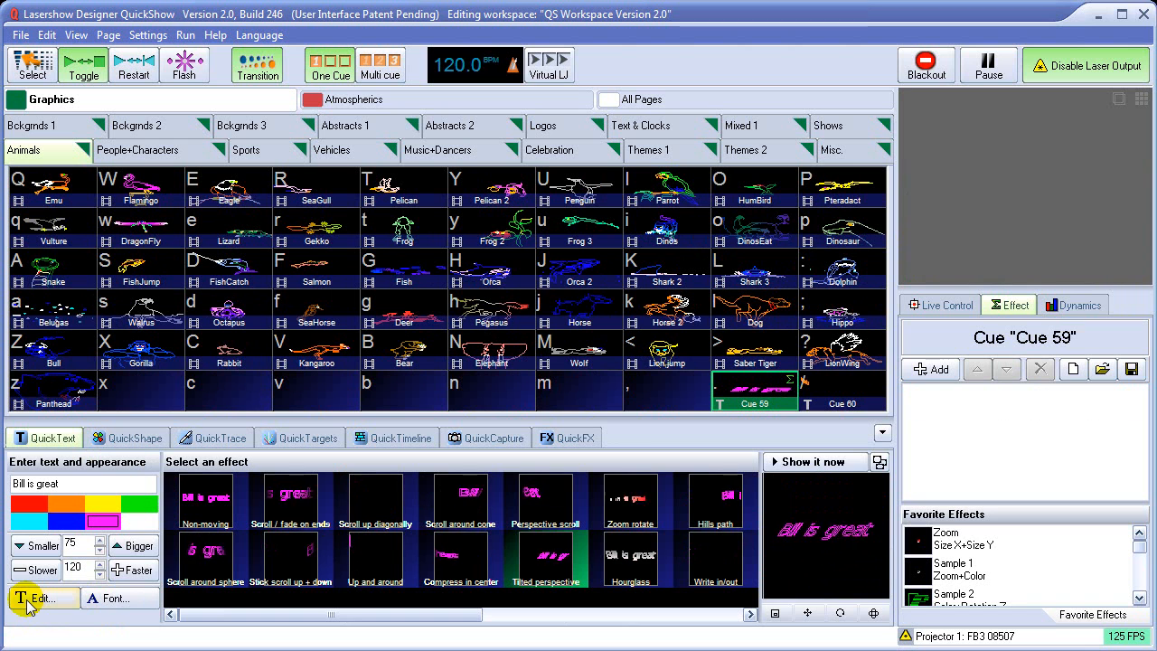
pyautogui.click(882, 433)
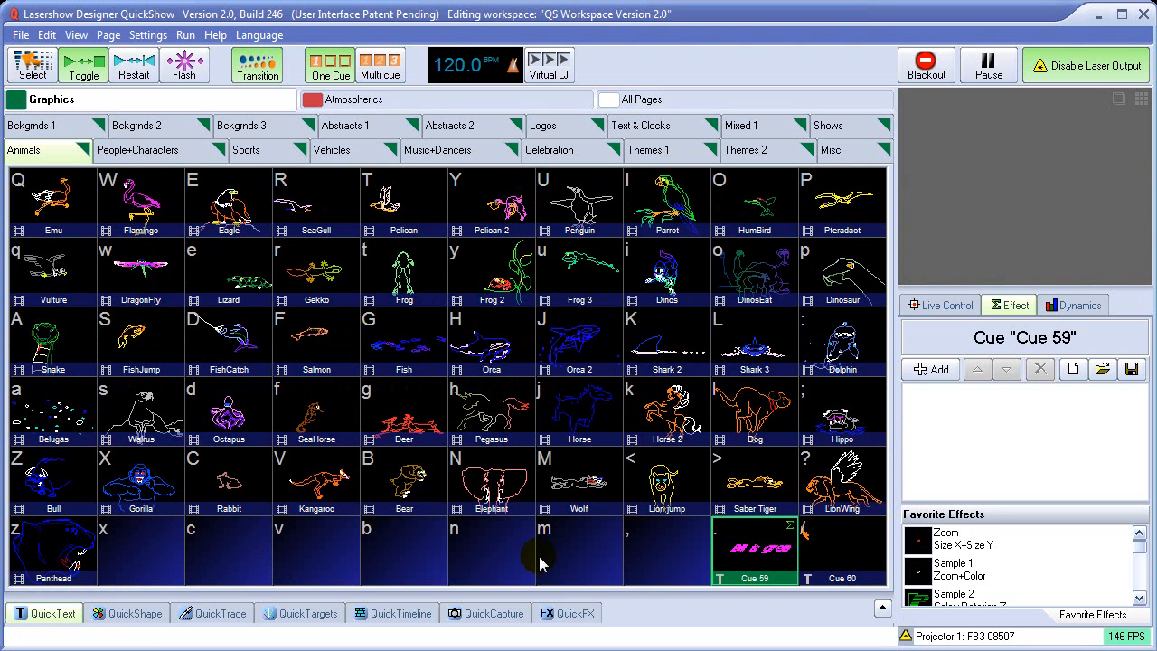
# Open the text of Cue 59 in the Advanced Text Editor and close it without saving changes.
pyautogui.rightClick(748, 545)
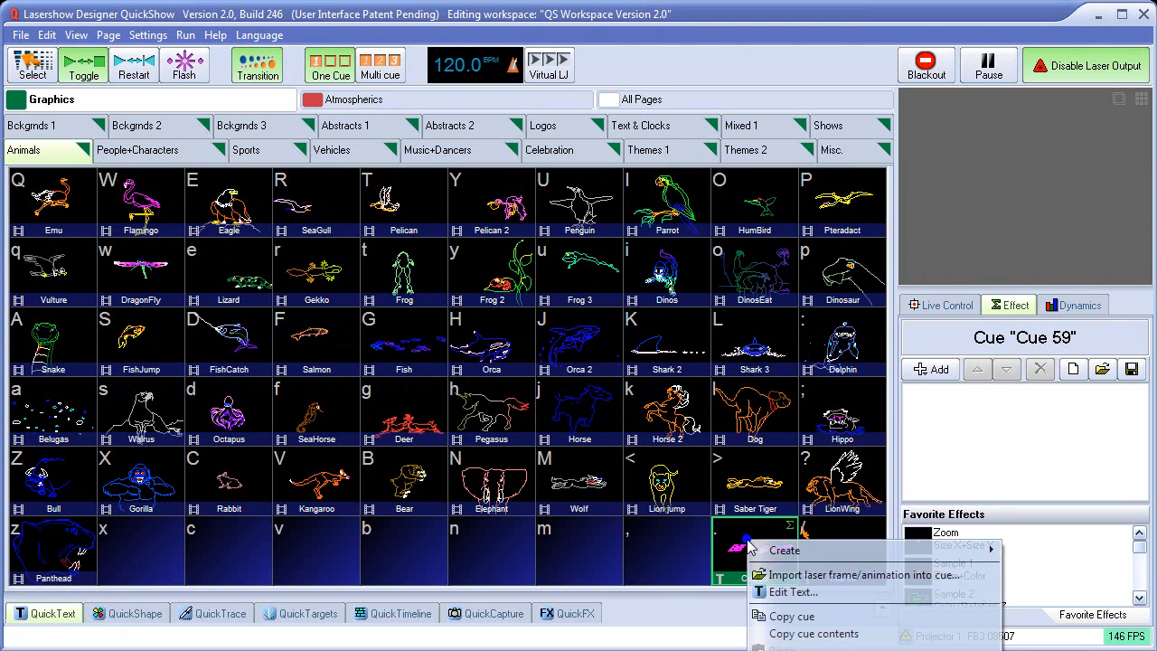
pyautogui.click(792, 592)
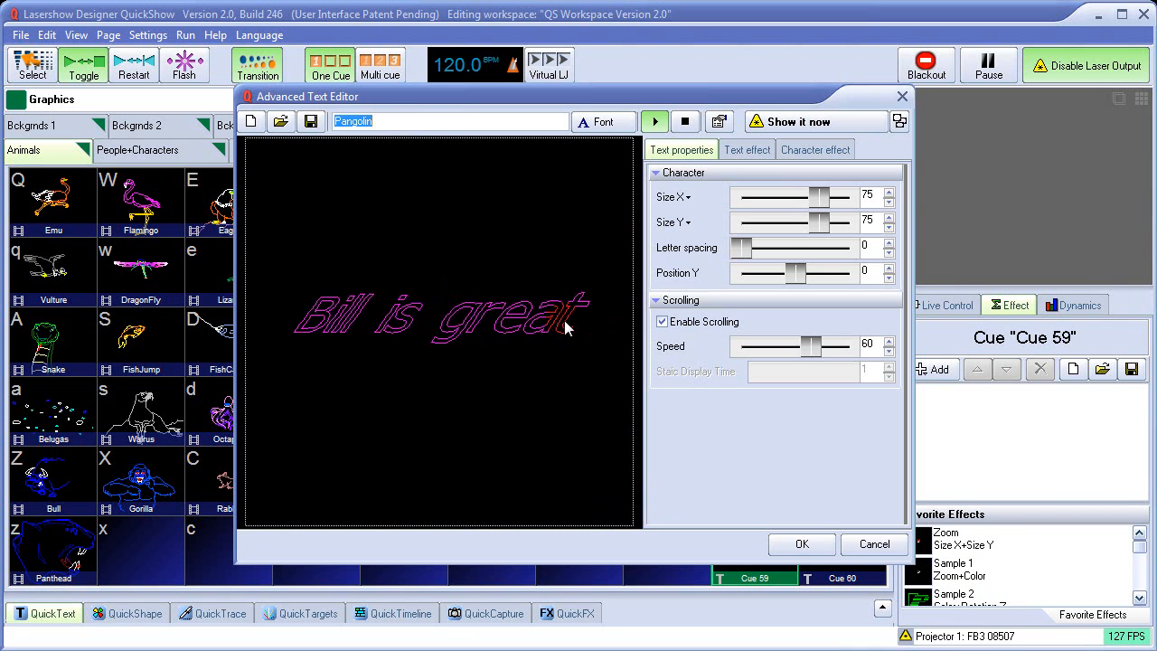
pyautogui.click(871, 544)
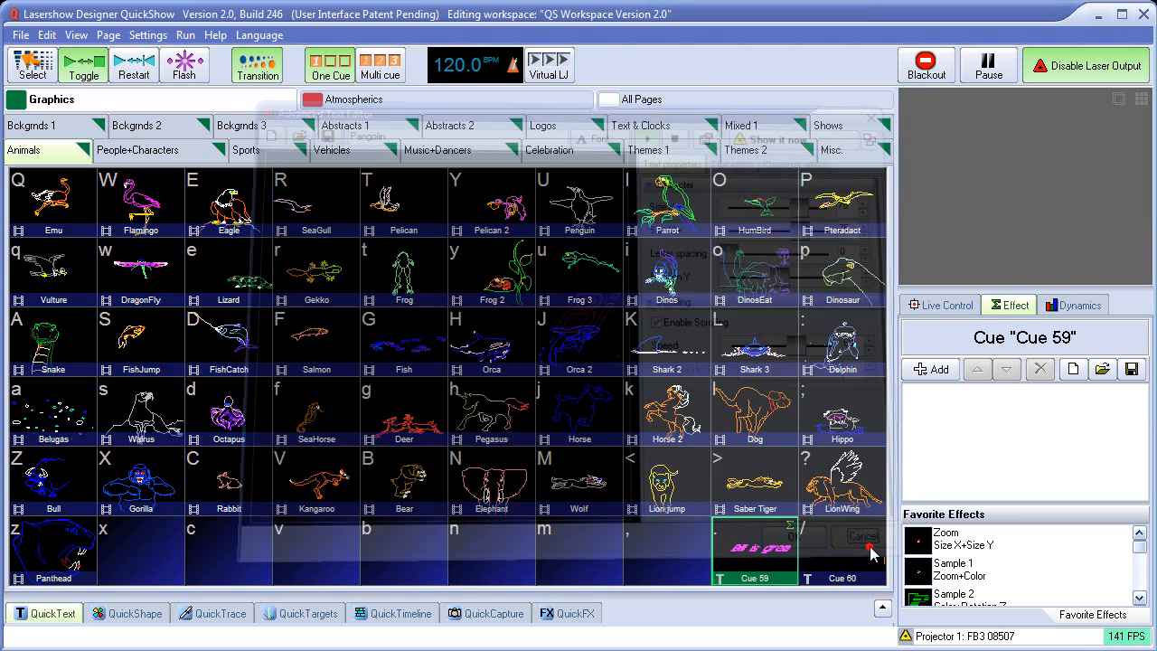
# Open the Advanced Text Editor for a new text in the empty cell before Cue 59, cancel it, and return to QuickText.
pyautogui.click(657, 539)
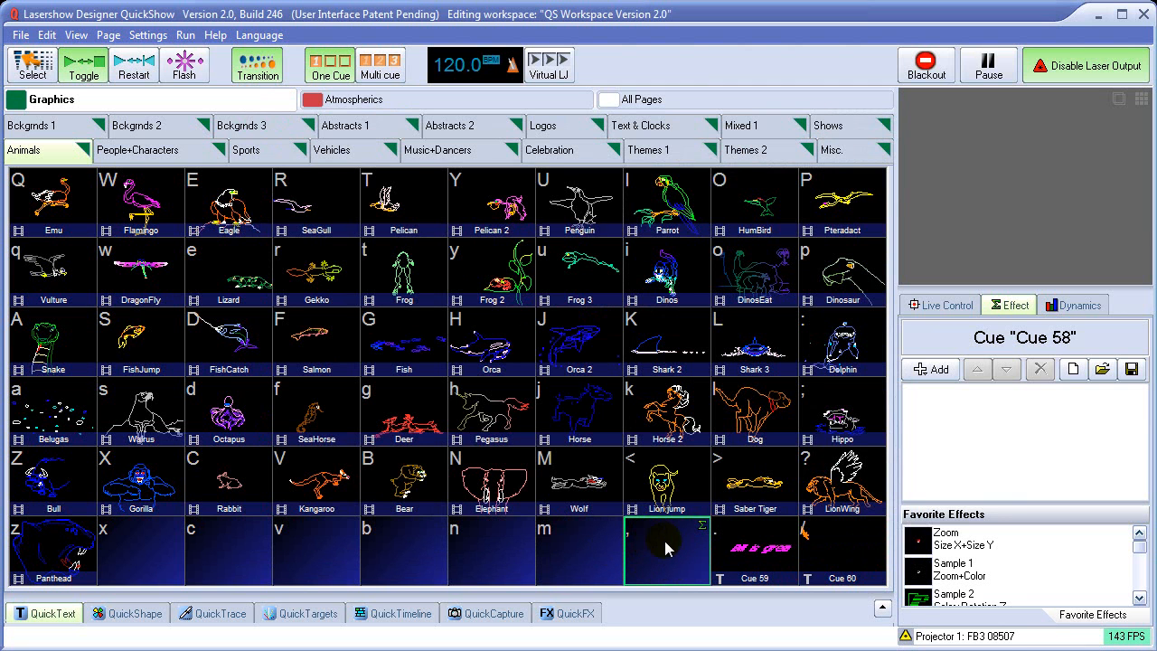
pyautogui.rightClick(666, 542)
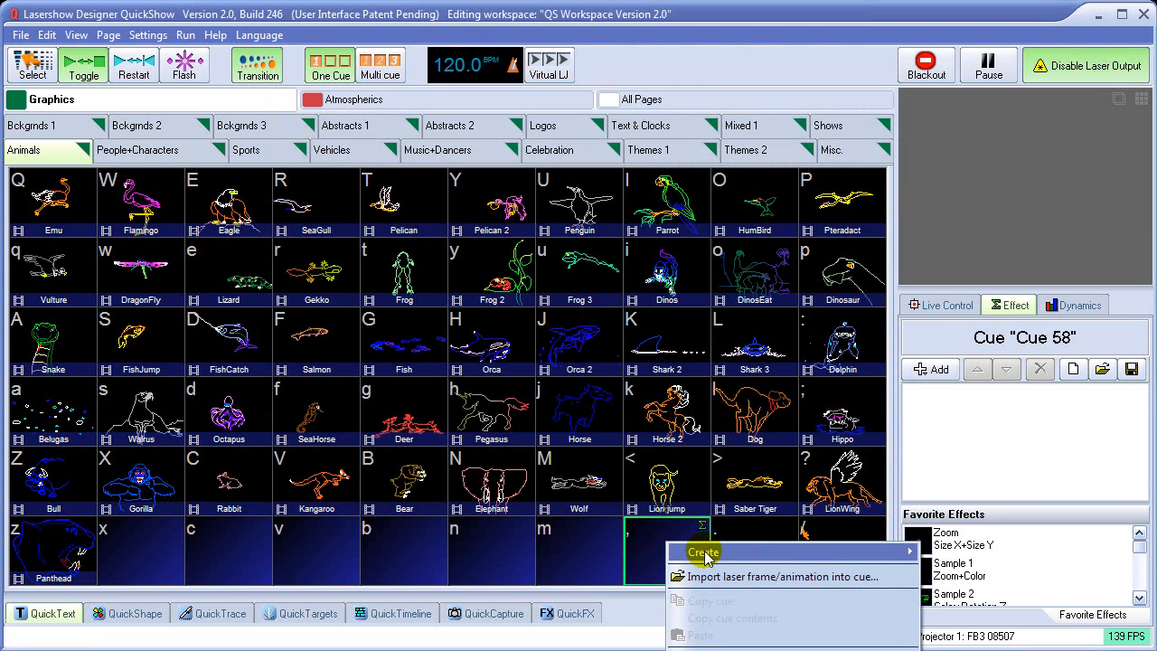
pyautogui.moveTo(705, 553)
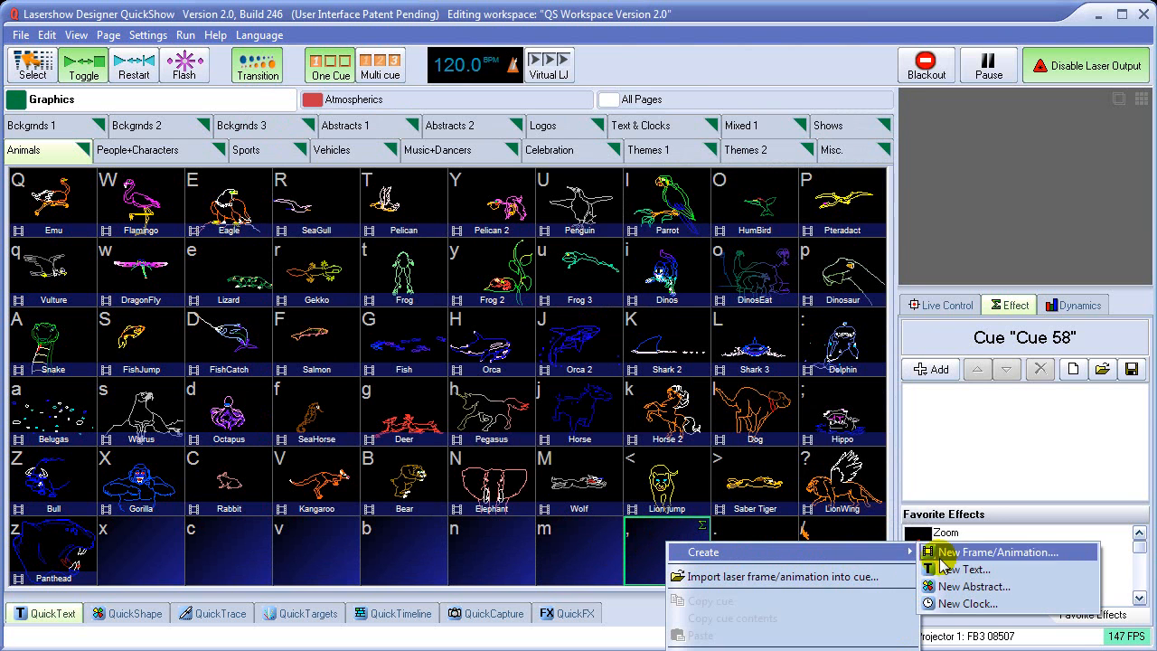
pyautogui.click(969, 570)
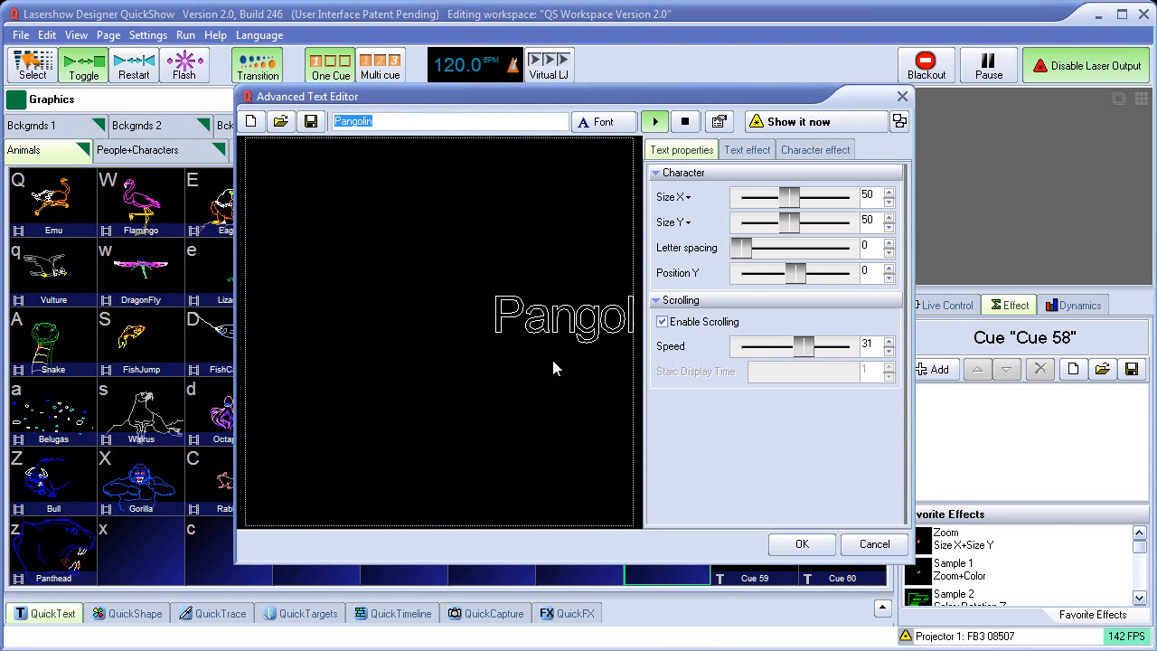
pyautogui.click(875, 546)
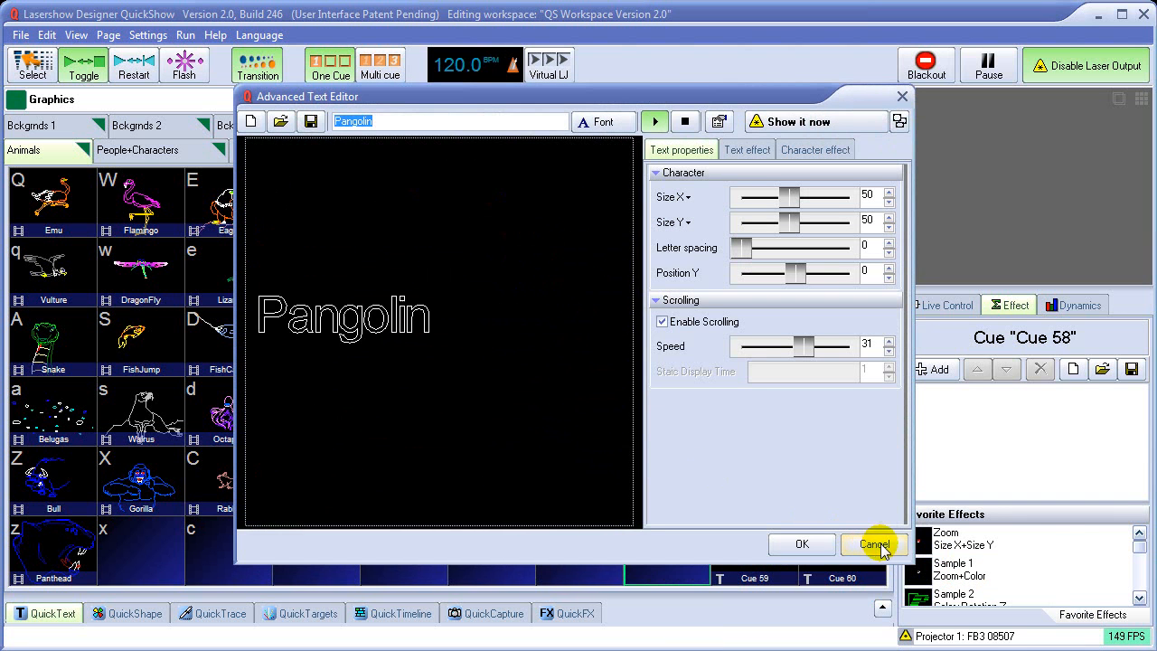
pyautogui.click(52, 620)
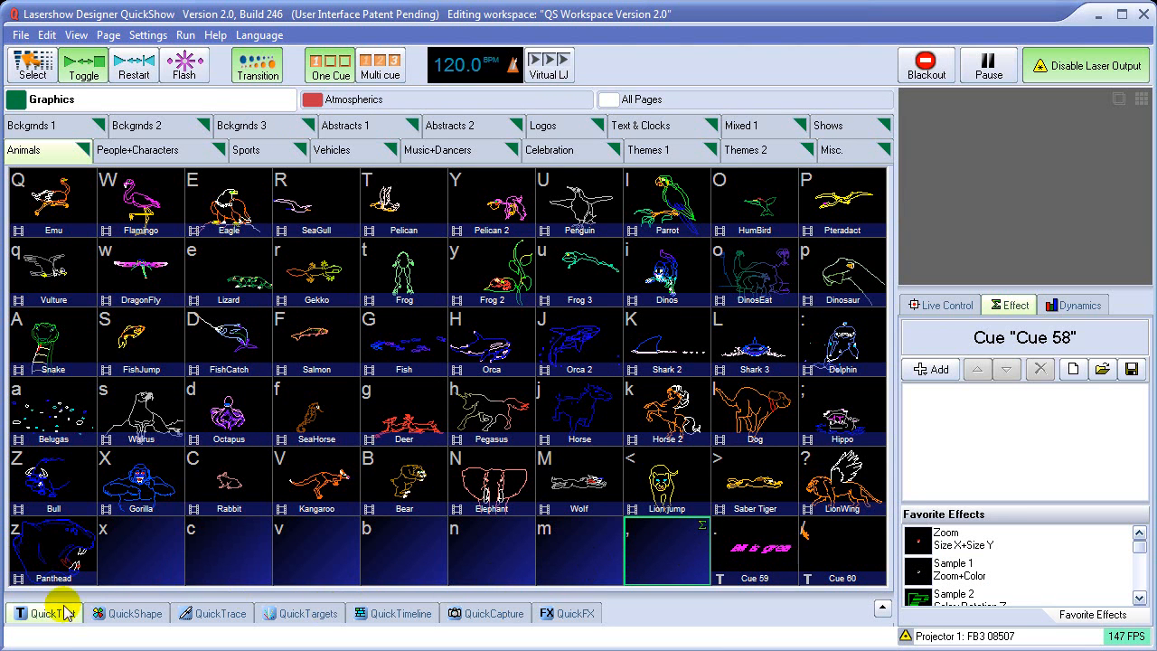
# Select Cue 59, save the magenta tilted-perspective text from the QuickText preview into it, and collapse the QuickText controls.
pyautogui.click(766, 554)
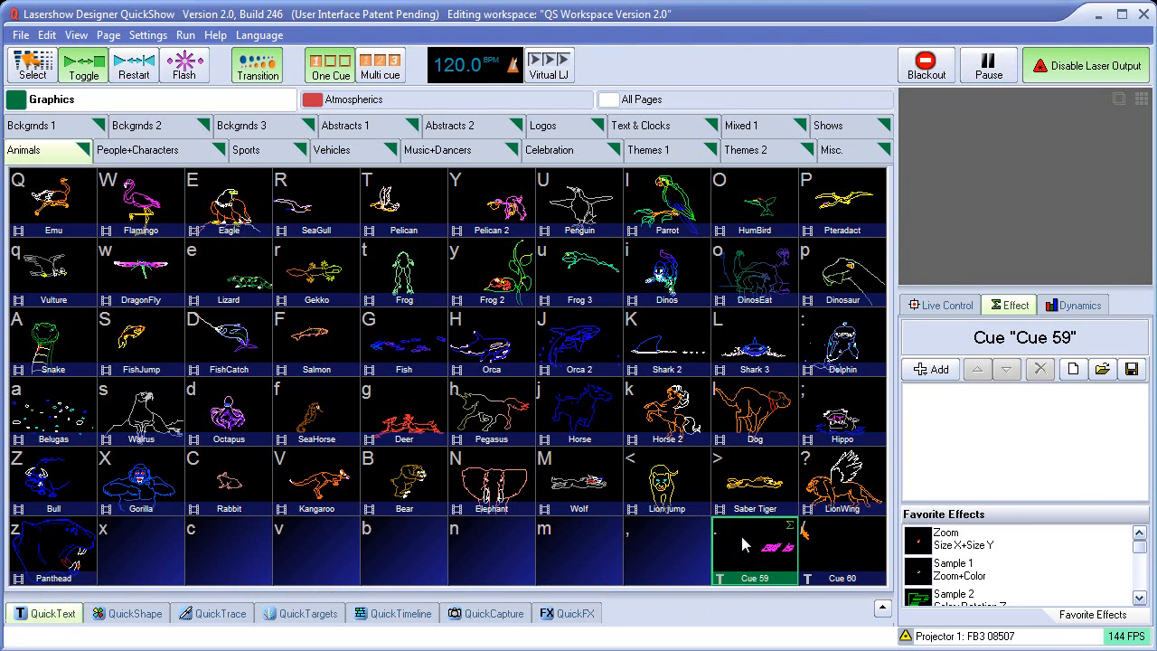
pyautogui.click(61, 613)
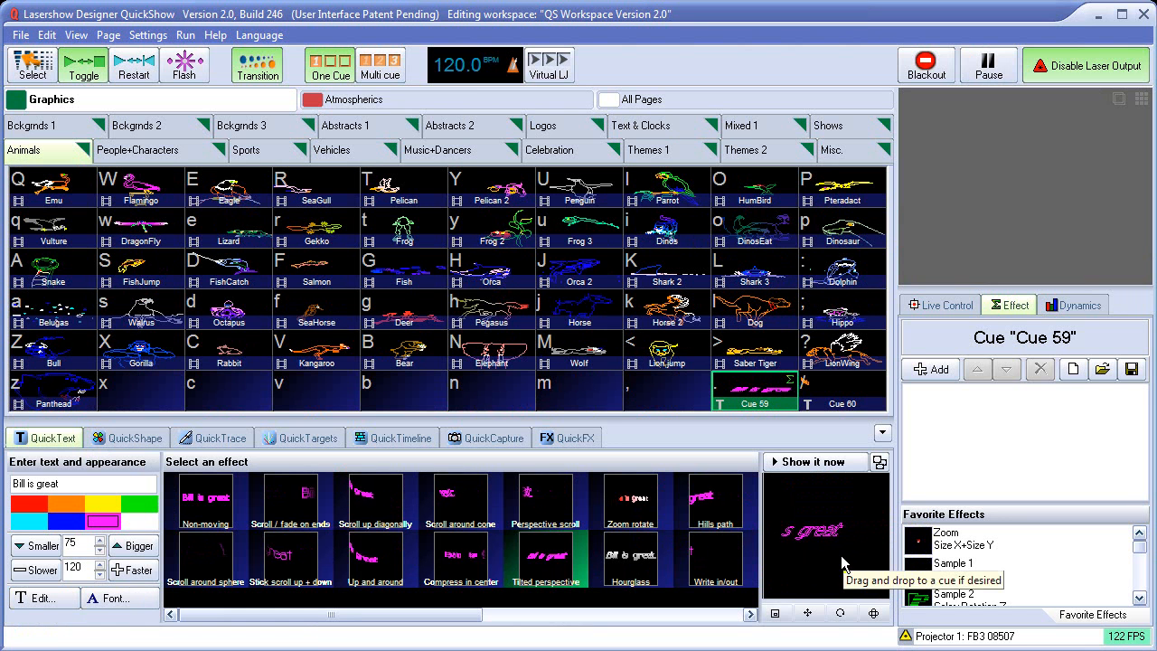
pyautogui.moveTo(841, 555)
pyautogui.mouseDown()
pyautogui.moveTo(717, 392)
pyautogui.moveTo(740, 398)
pyautogui.mouseUp()
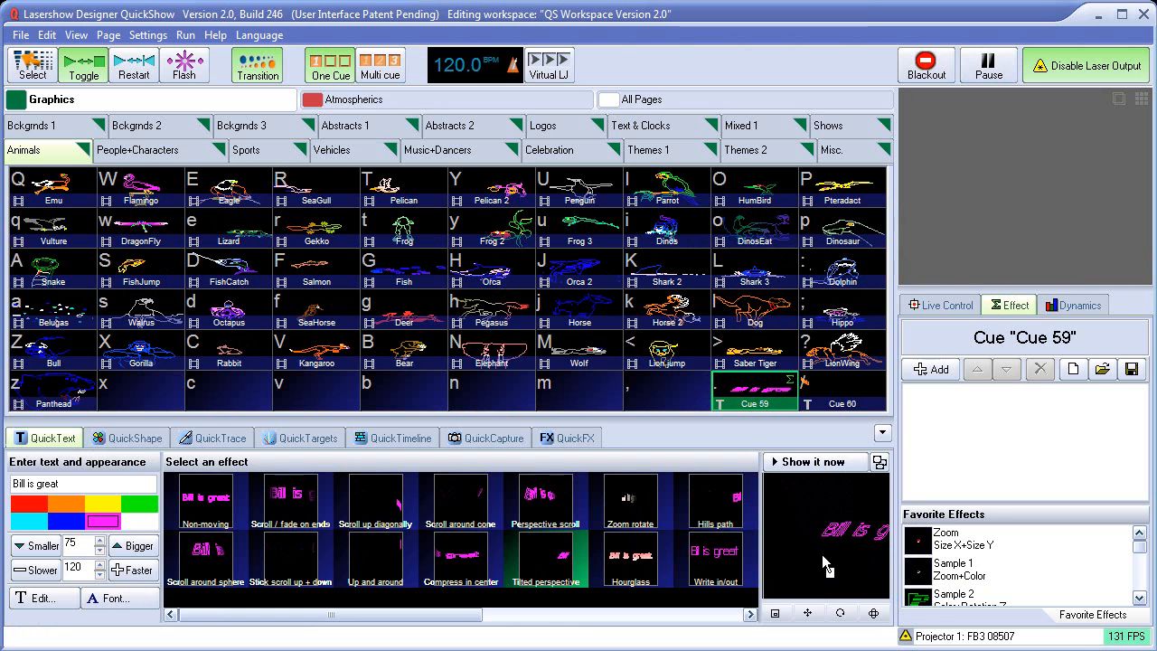
pyautogui.click(881, 431)
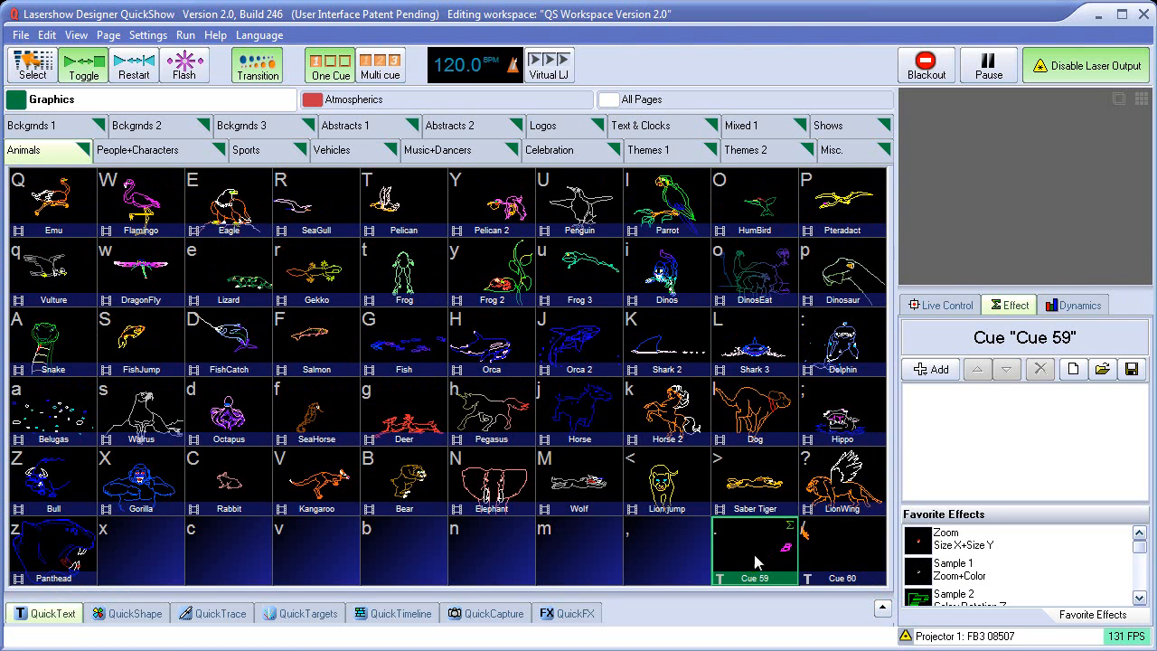
# Play Cue 59 and load its text back into QuickText for editing.
pyautogui.click(759, 548)
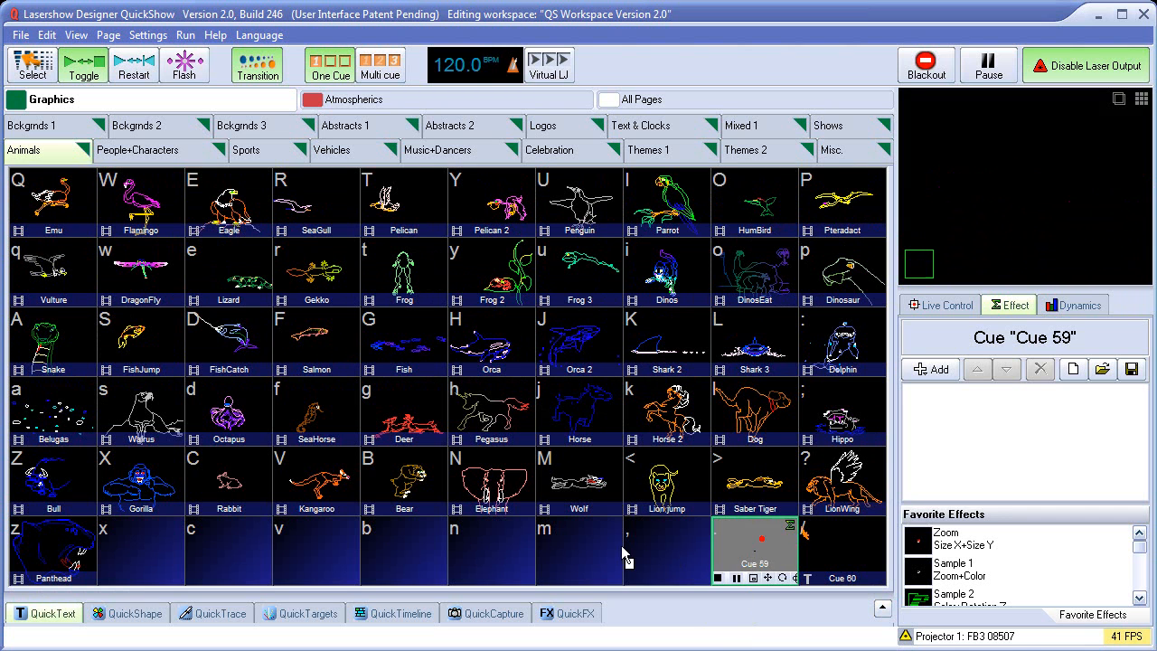
pyautogui.click(52, 622)
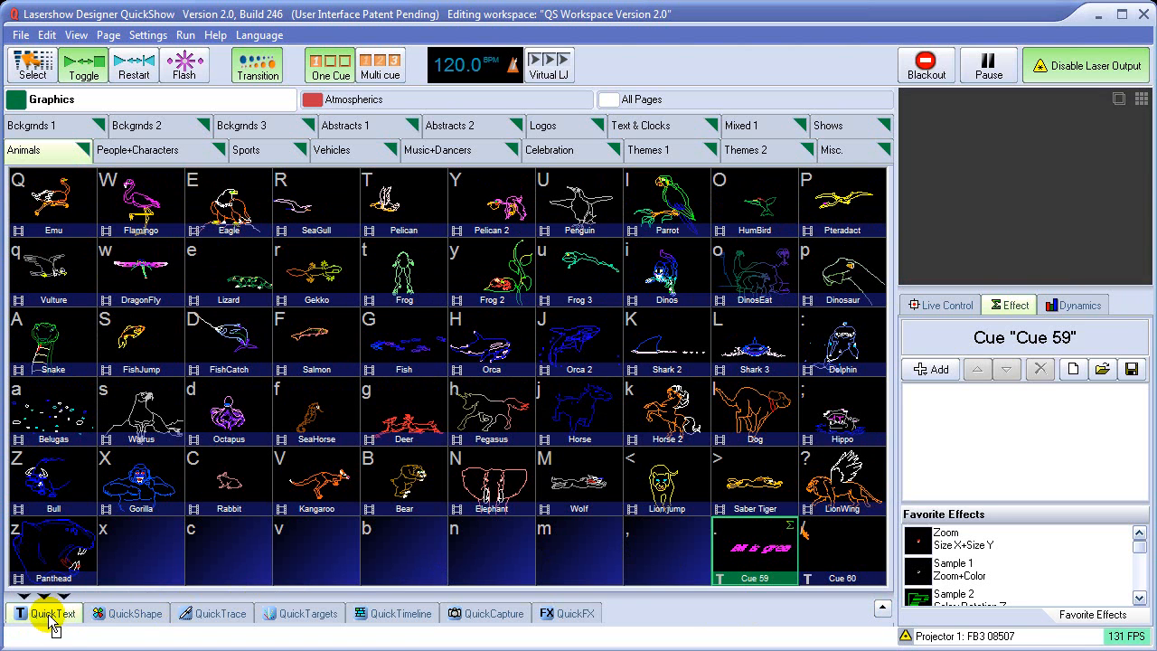
pyautogui.click(757, 550)
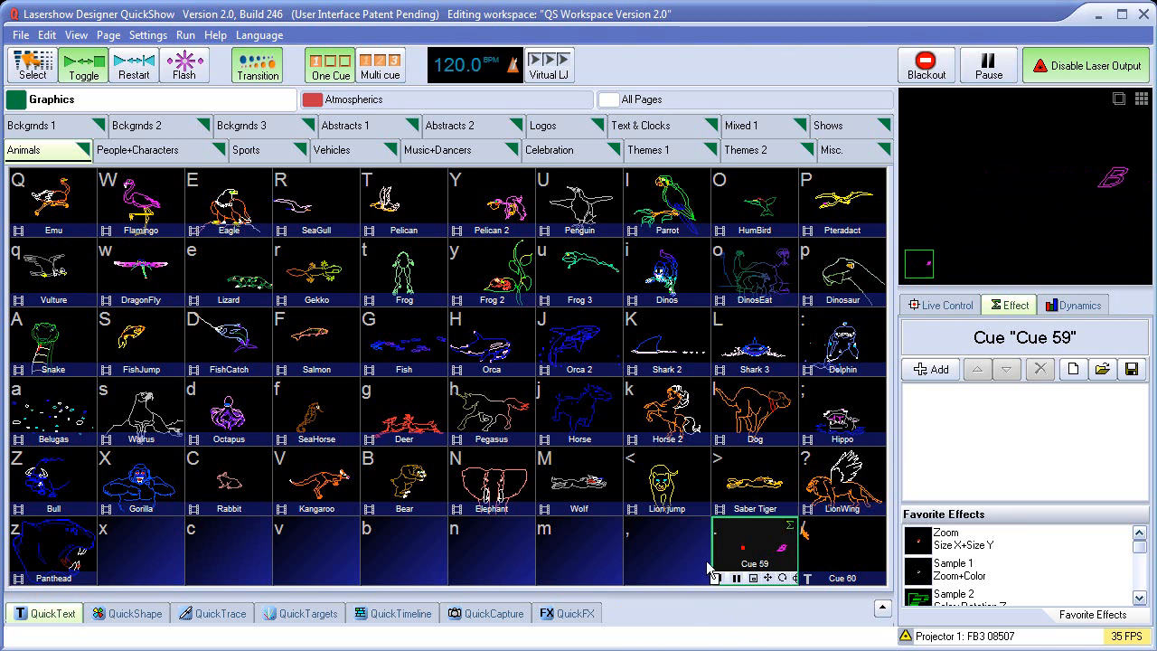
pyautogui.click(74, 617)
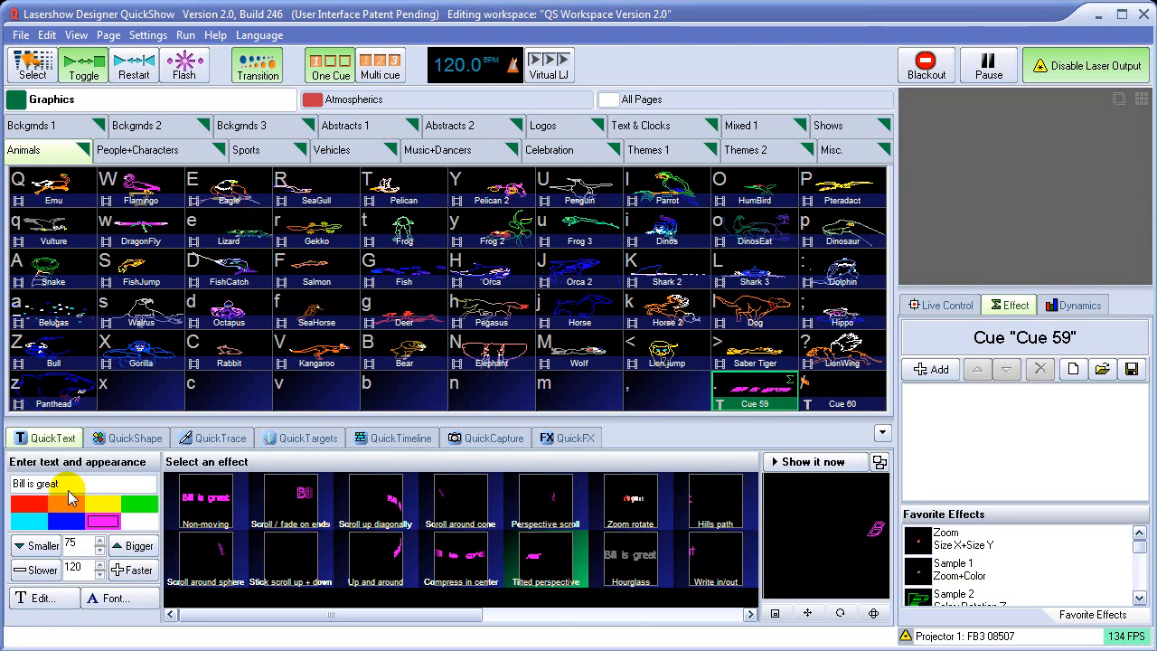
# Change the message to another first name followed by "is great!!!", colour it yellow, and save it in the empty cell before Cue 59.
pyautogui.moveTo(72, 484); pyautogui.dragTo(12, 479)
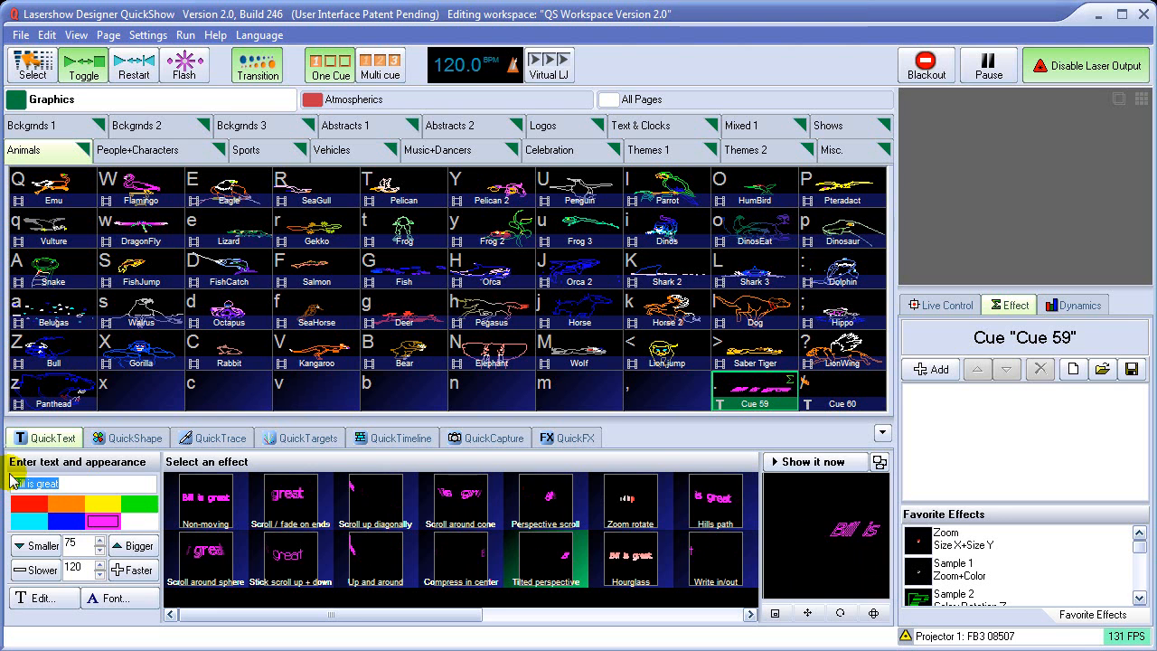
pyautogui.write('George')
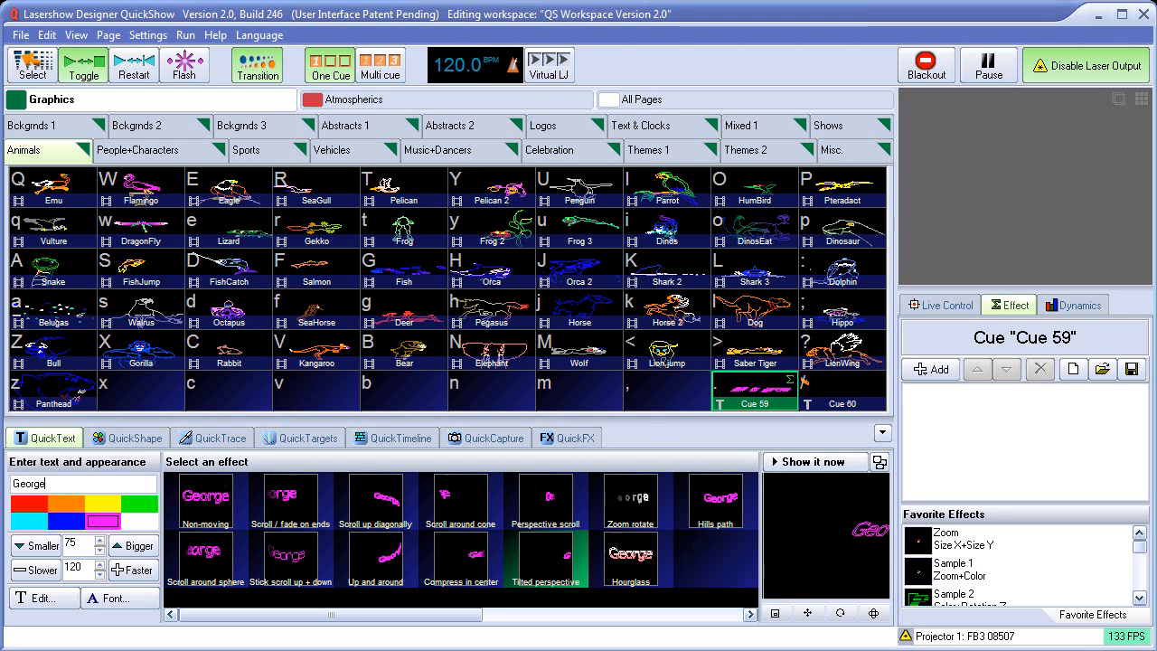
pyautogui.write(' is great!!!')
pyautogui.click(102, 503)
pyautogui.moveTo(823, 540); pyautogui.dragTo(664, 397)
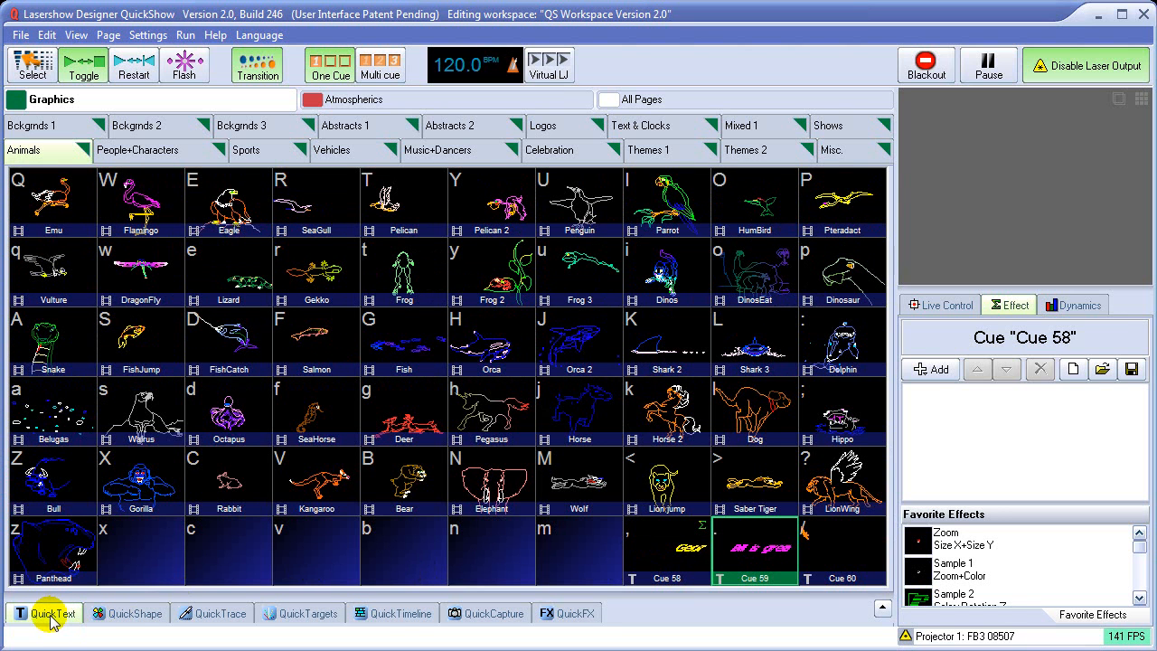
# Load the text of Cue 58, Cue 59 and Cue 60 one after another into QuickText for editing.
pyautogui.click(682, 549)
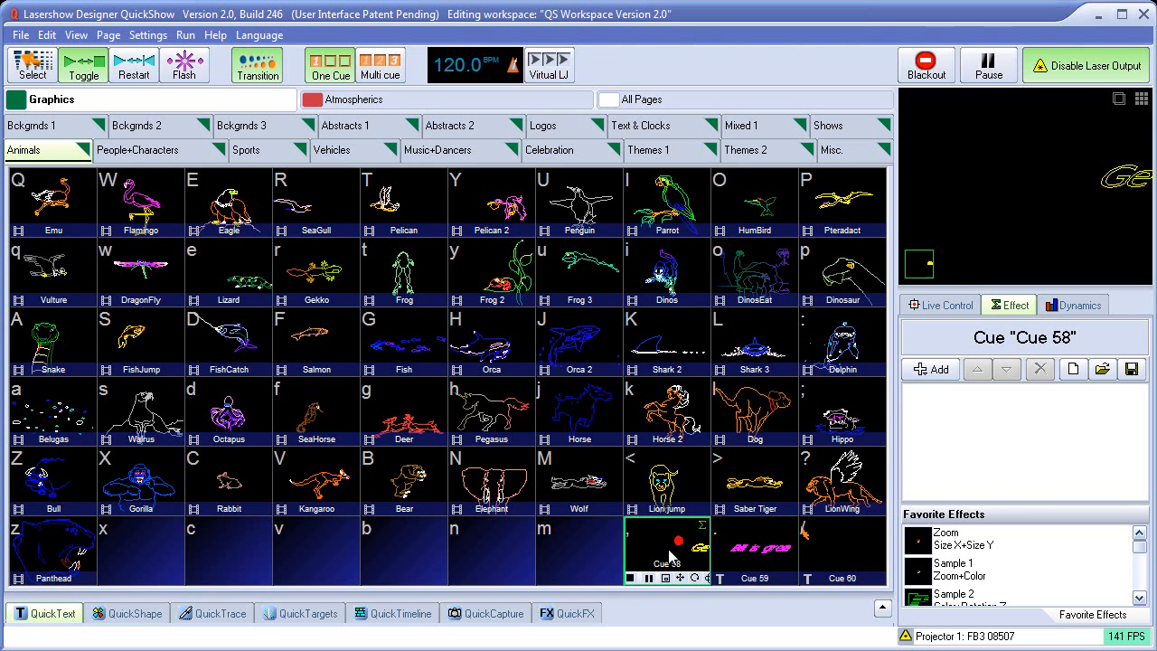
pyautogui.click(56, 614)
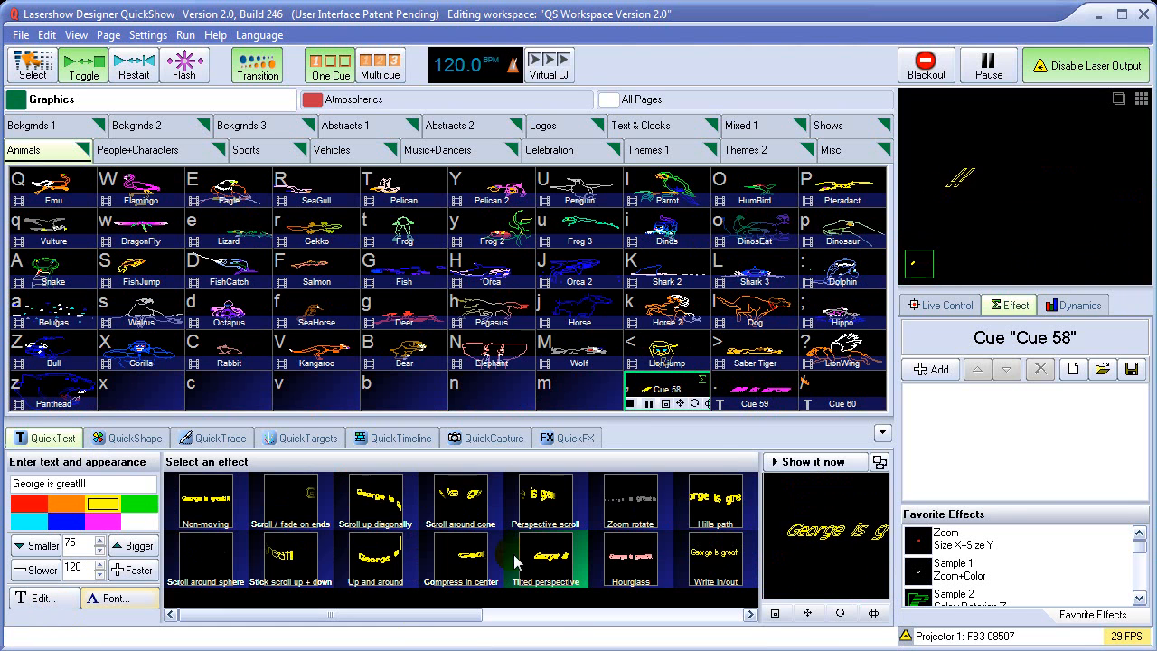
pyautogui.click(768, 387)
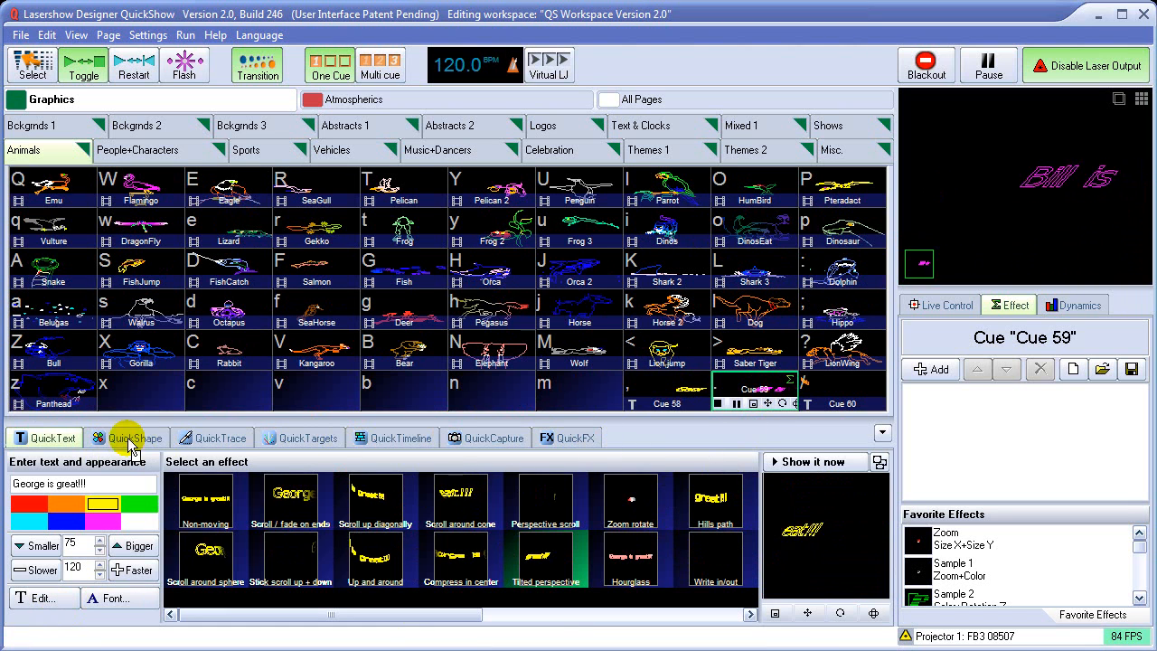
pyautogui.click(58, 441)
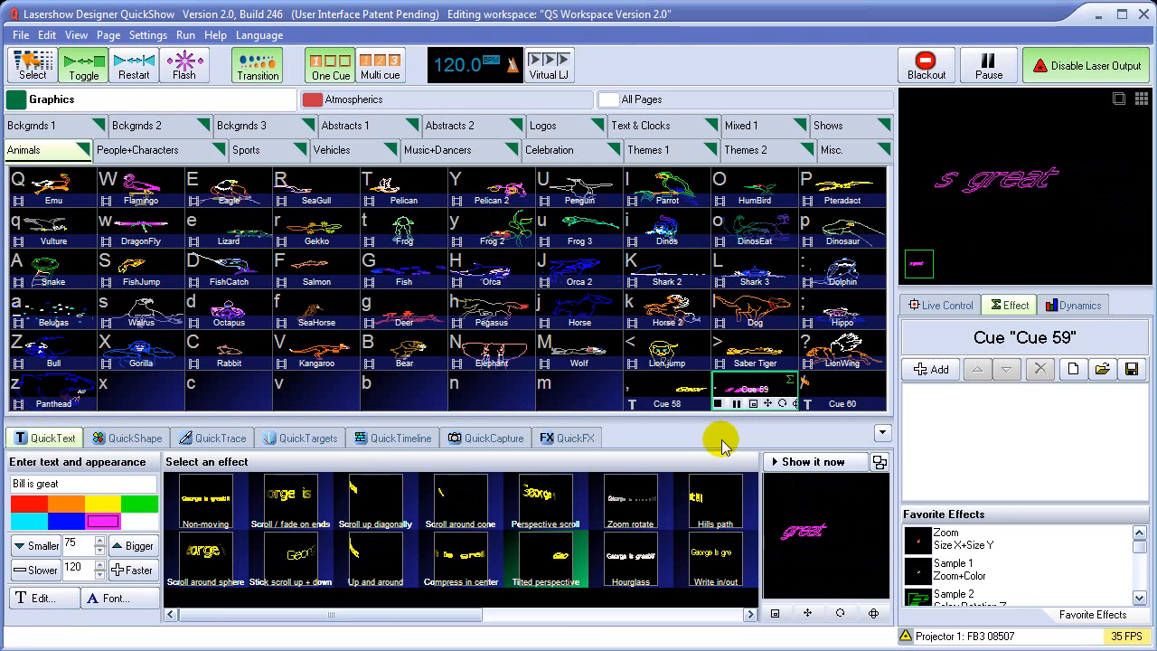
pyautogui.click(840, 389)
pyautogui.click(45, 439)
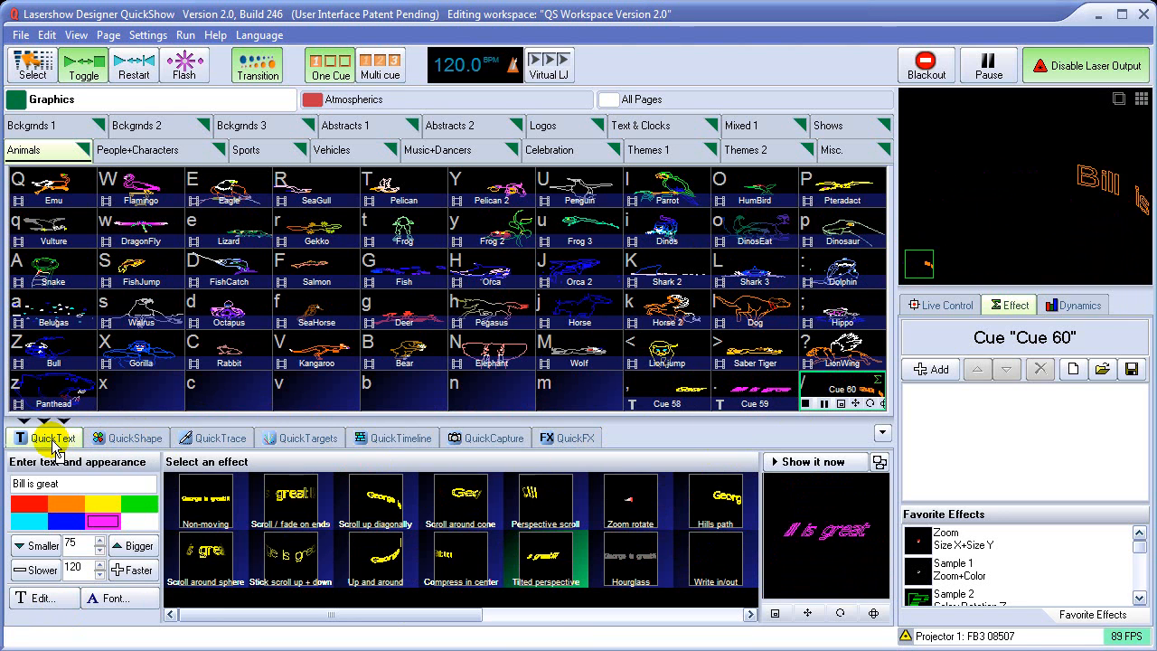